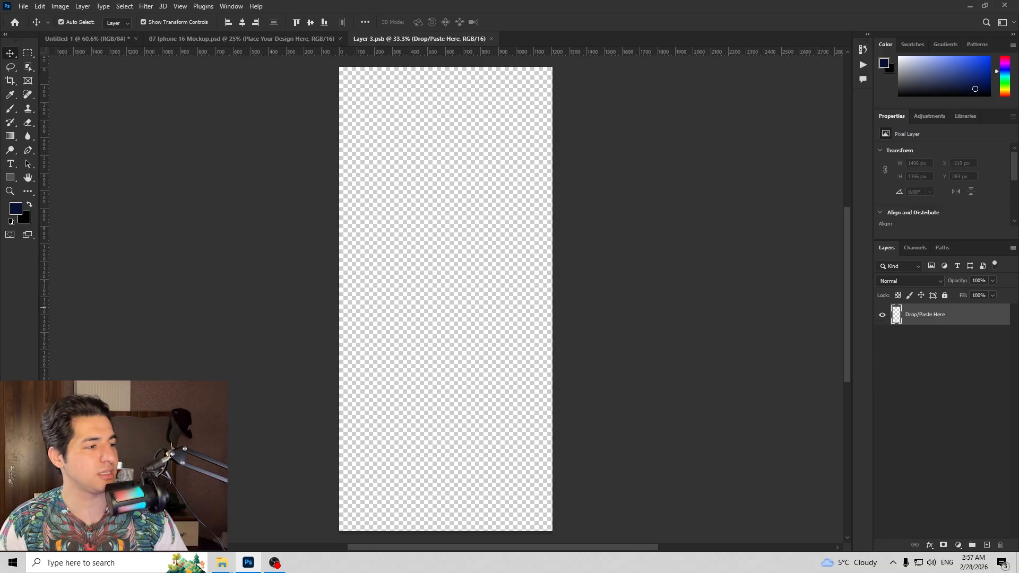
# Step: Fill the front phone's smart object with the app's balance and transactions screen image, and save and close it
pyautogui.moveTo(1018, 467); pyautogui.dragTo(496, 288)
pyautogui.moveTo(446, 67); pyautogui.dragTo(445, 62)
pyautogui.press('Return')
pyautogui.hotkey('ctrl', 's')
pyautogui.hotkey('ctrl', 'w')
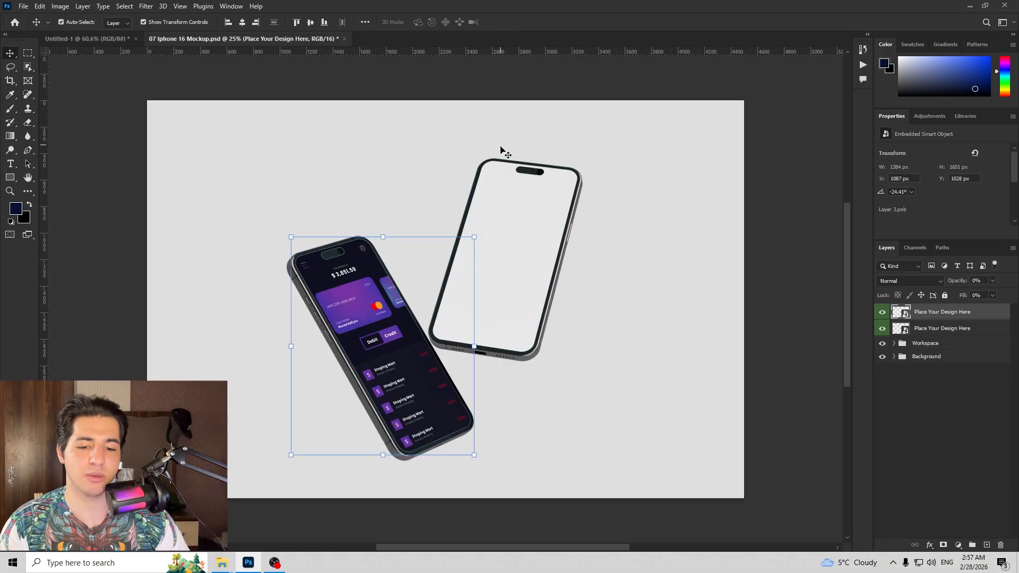
# Step: Fill the other phone's smart object with the Send Money screen image at 24% scale, and save and close it
pyautogui.doubleClick(897, 330)
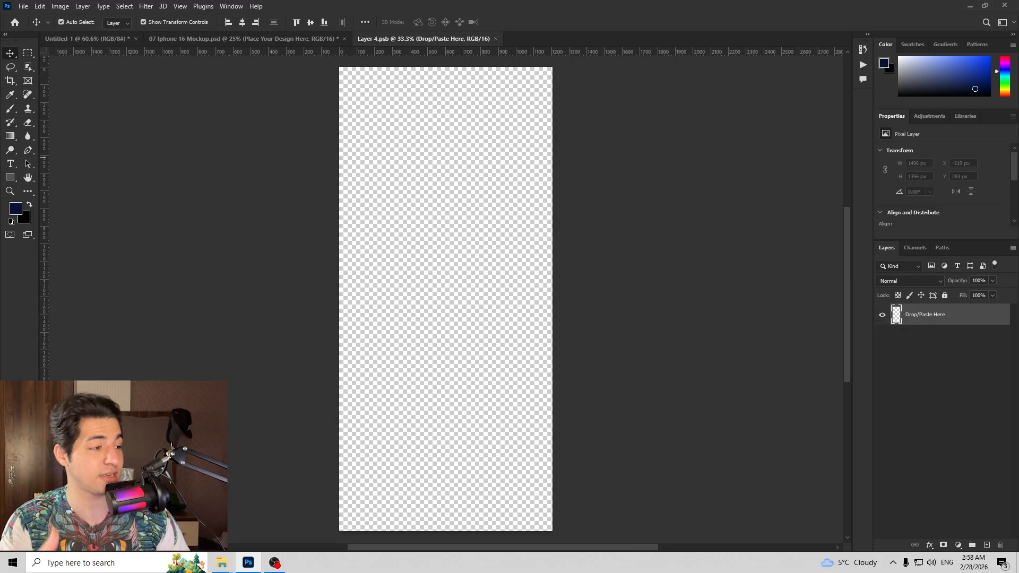
pyautogui.moveTo(1018, 233); pyautogui.dragTo(573, 221)
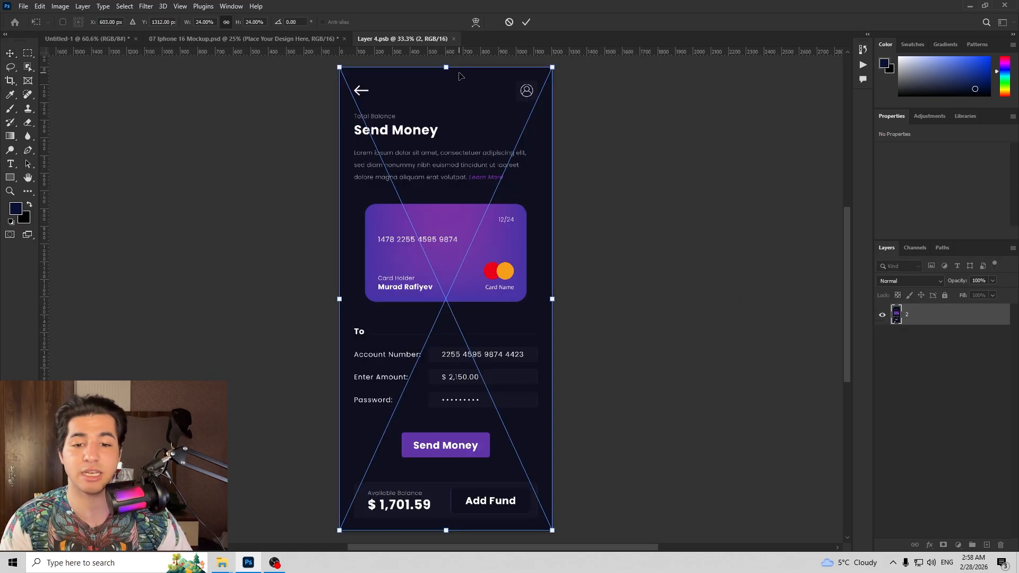
pyautogui.press('Return')
pyautogui.hotkey('ctrl', 's')
pyautogui.hotkey('ctrl', 'w')
pyautogui.click(796, 196)
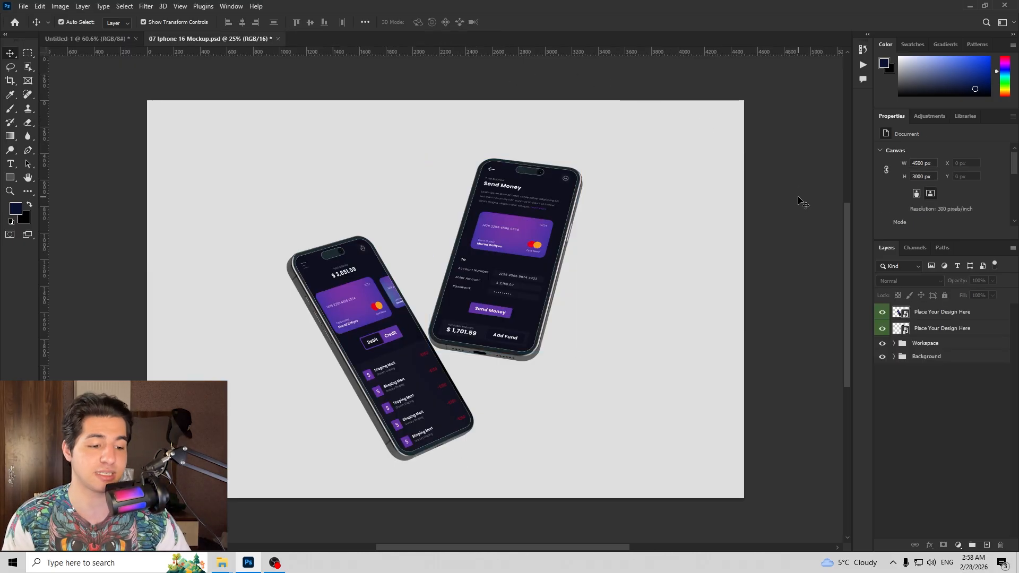
# Step: Stamp all visible layers into a merged layer and copy both phones from it onto their own layer with Object Selection
pyautogui.hotkey('ctrl', 'shift', 'alt', 'e')
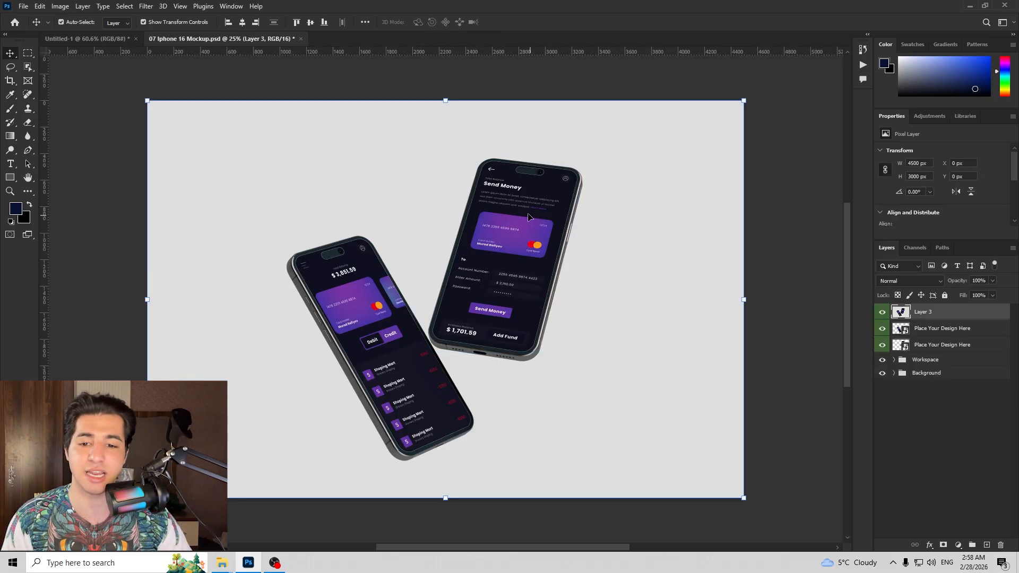
pyautogui.click(28, 68)
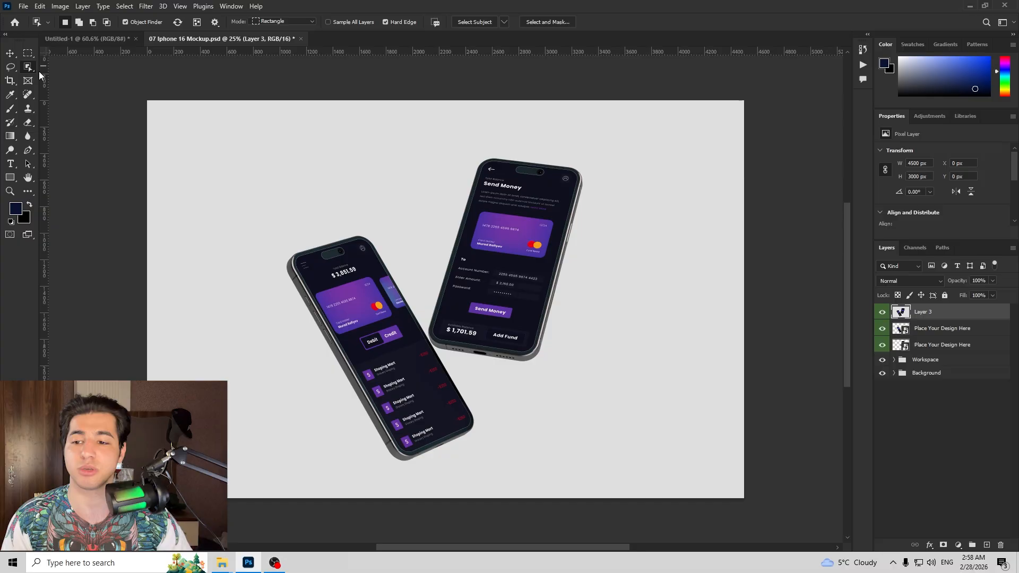
pyautogui.moveTo(221, 115)
pyautogui.mouseDown()
pyautogui.moveTo(671, 499)
pyautogui.moveTo(682, 494)
pyautogui.mouseUp()
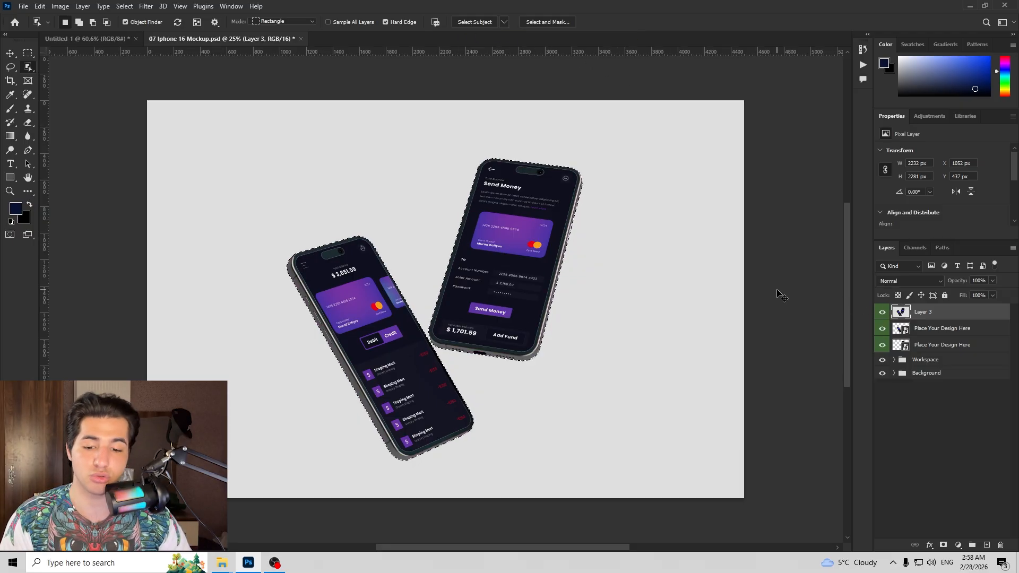
pyautogui.hotkey('ctrl', 'j')
pyautogui.press('v')
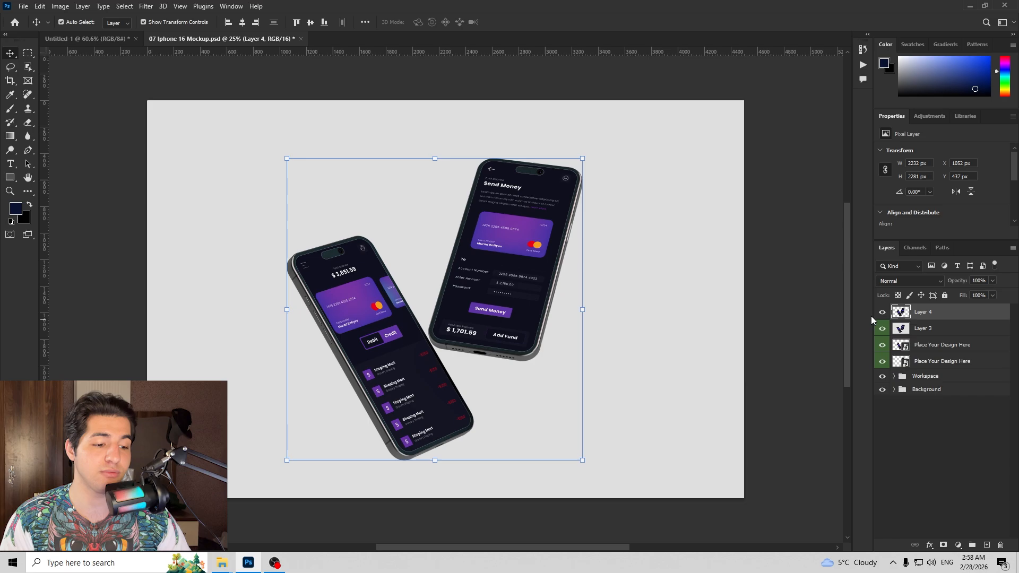
pyautogui.moveTo(526, 261); pyautogui.dragTo(652, 314)
pyautogui.hotkey('ctrl', 'z')
# Step: Close the mockup file and paste the cut-out phones at 40.76% scale into the lower part of the blue poster
pyautogui.click(300, 38)
pyautogui.click(509, 211)
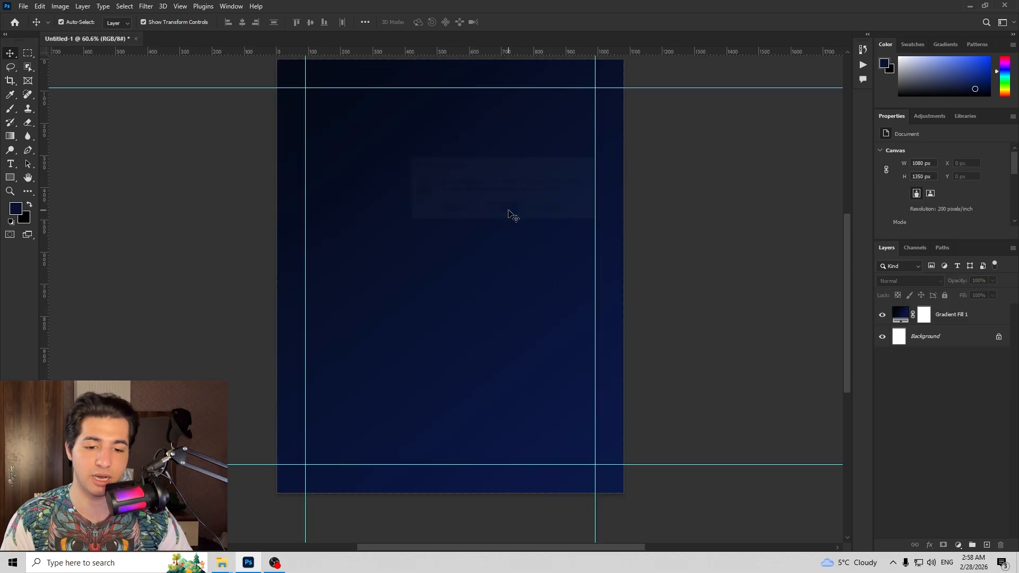
pyautogui.hotkey('ctrl', 'v')
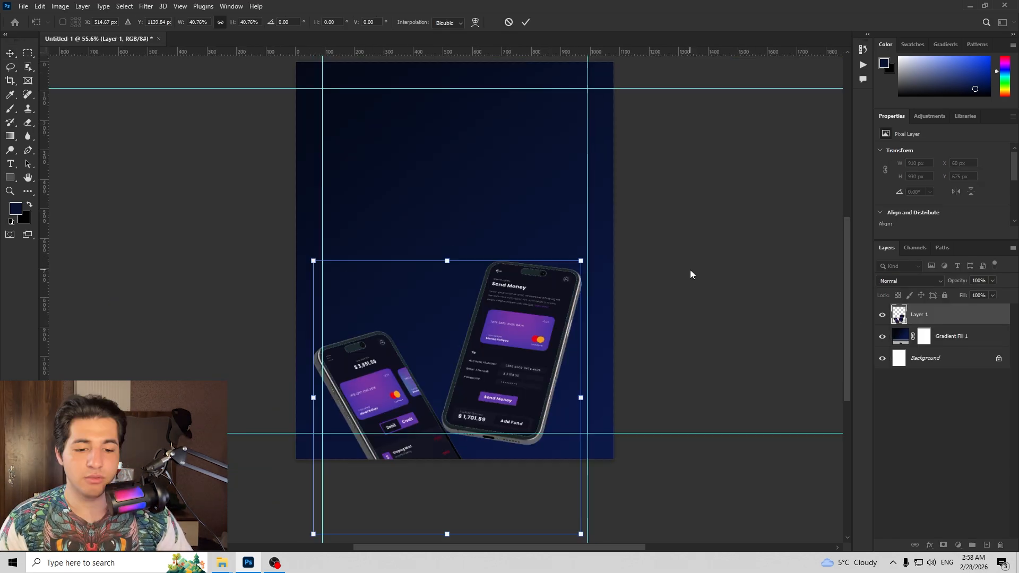
pyautogui.press('Return')
# Step: Move the phones slightly up and enlarge them a little within the poster's lower part
pyautogui.moveTo(518, 331); pyautogui.dragTo(525, 319)
pyautogui.hotkey('ctrl', 't')
pyautogui.moveTo(586, 373); pyautogui.dragTo(598, 373)
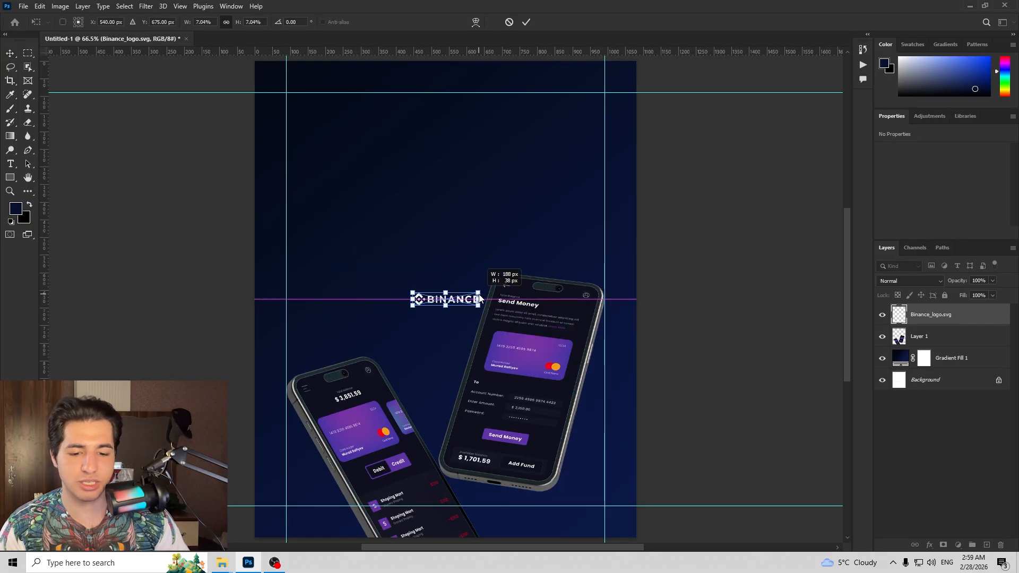
# Step: Place the Binance logo about 262 px wide, horizontally centred just below the poster's upper guide
pyautogui.moveTo(461, 310); pyautogui.dragTo(450, 113)
pyautogui.press('Return')
pyautogui.click(738, 180)
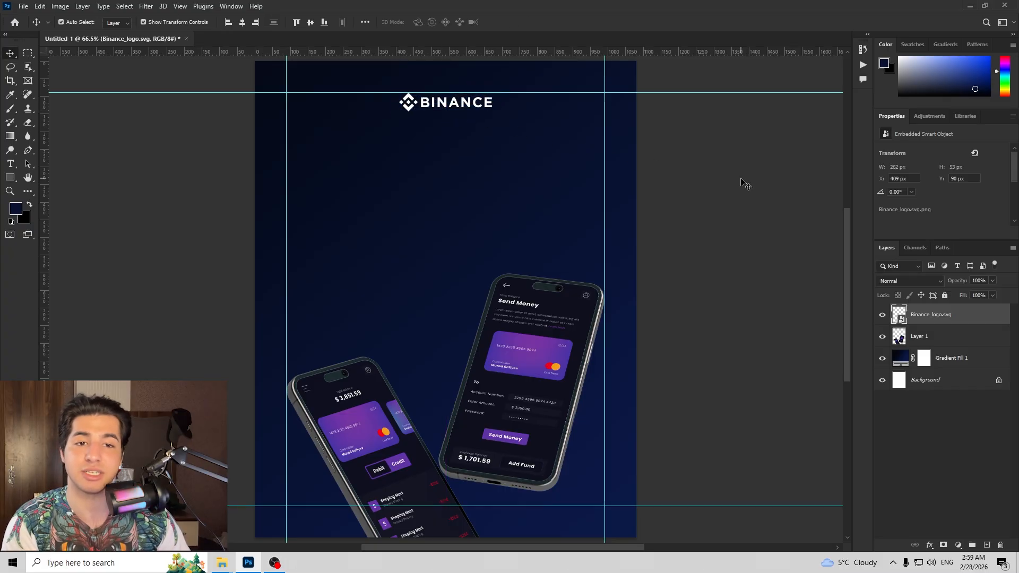
# Step: Add the placeholder text "asdasdasd" below the logo and centre it horizontally on the poster
pyautogui.press('t')
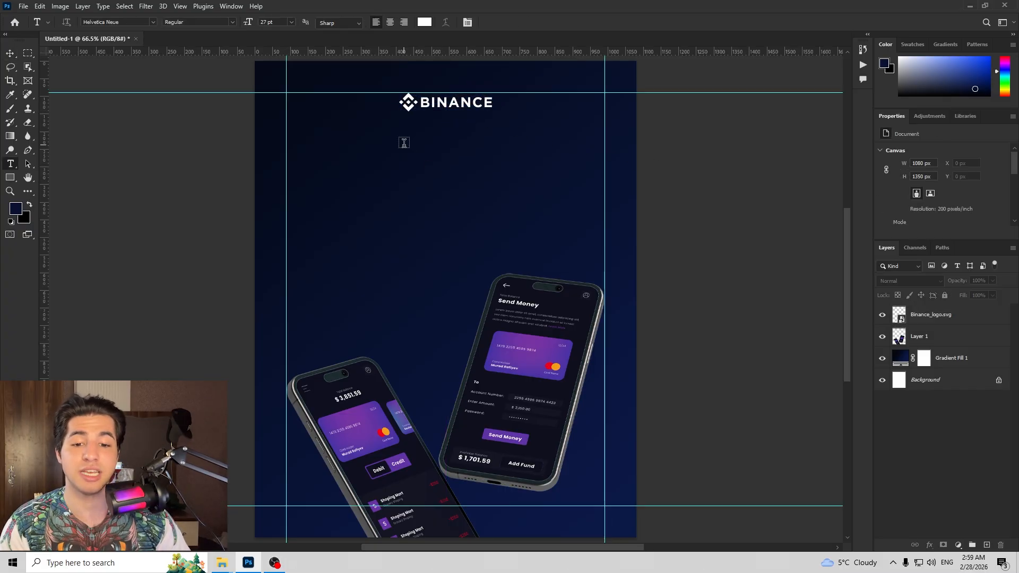
pyautogui.click(404, 143)
pyautogui.write('asdasdasd')
pyautogui.hotkey('ctrl', 'Return')
pyautogui.press('v')
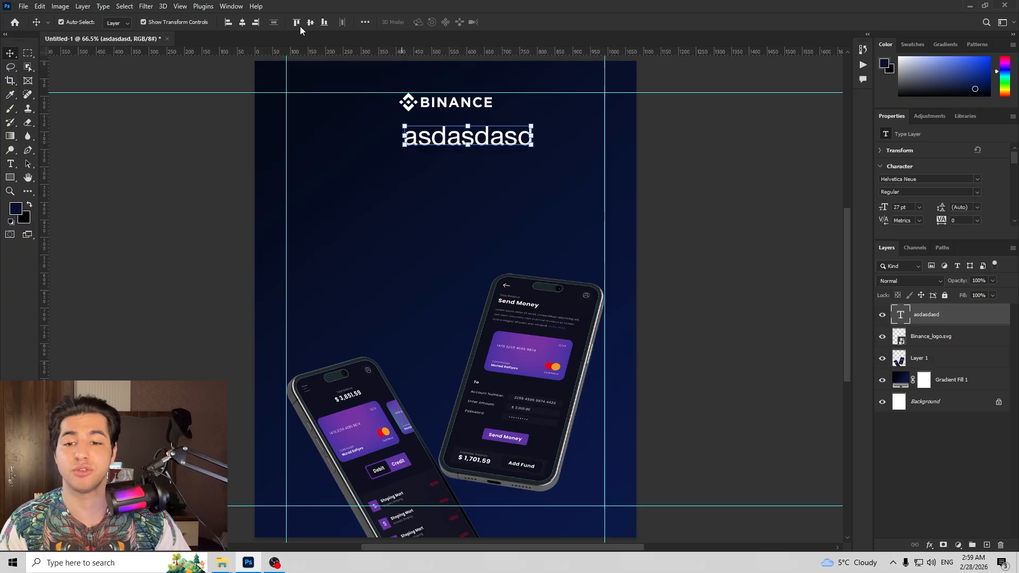
pyautogui.click(242, 22)
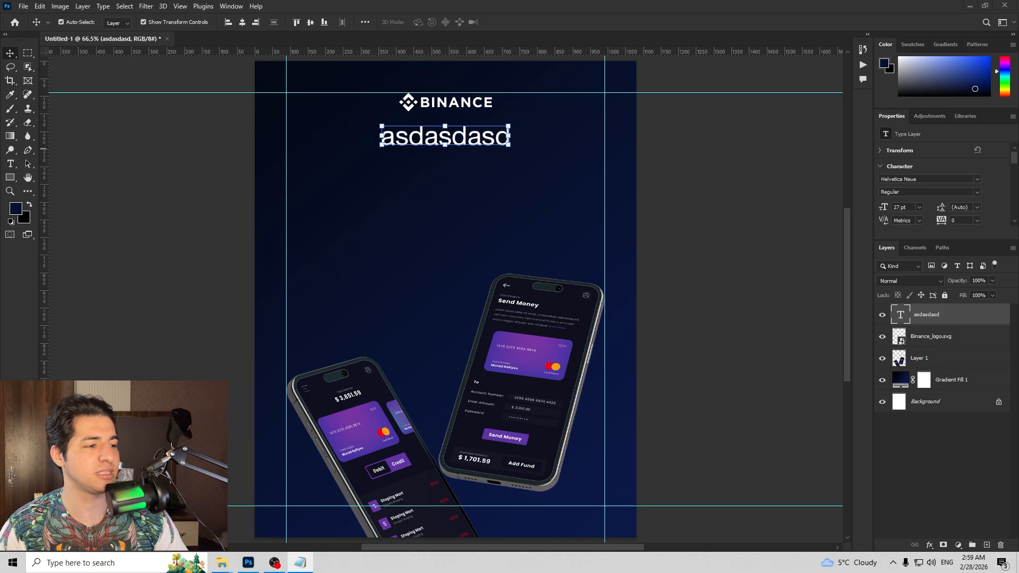
# Step: Replace the placeholder with the two-line headline "Həcm artır. Sürüşmə azalır.", centre-align its lines and centre it beneath the logo
pyautogui.click(472, 135)
pyautogui.doubleClick(489, 142)
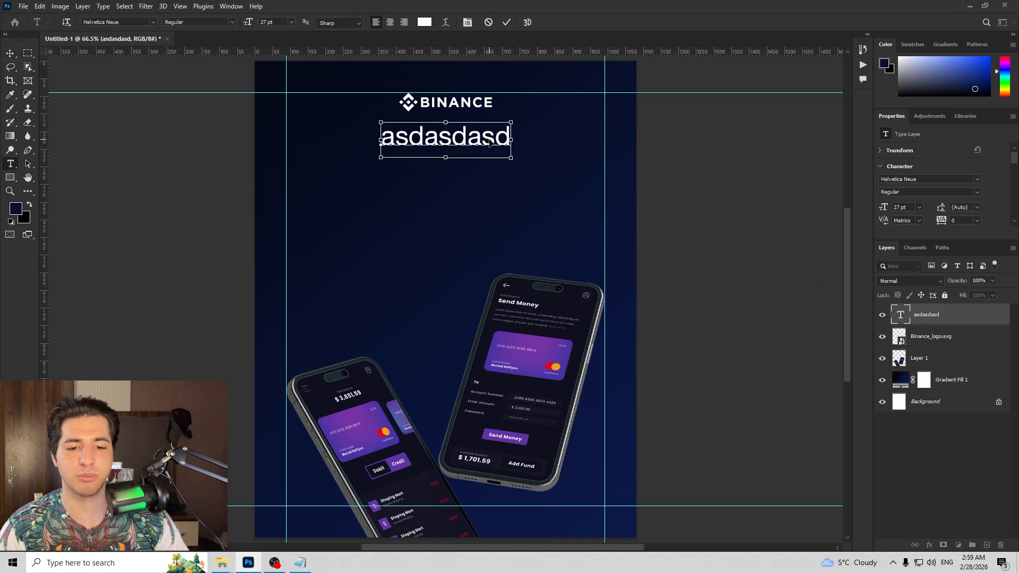
pyautogui.hotkey('ctrl', 'a')
pyautogui.write('Həcm artır. Sürüşmə azalır.')
pyautogui.hotkey('ctrl', 'a')
pyautogui.click(390, 22)
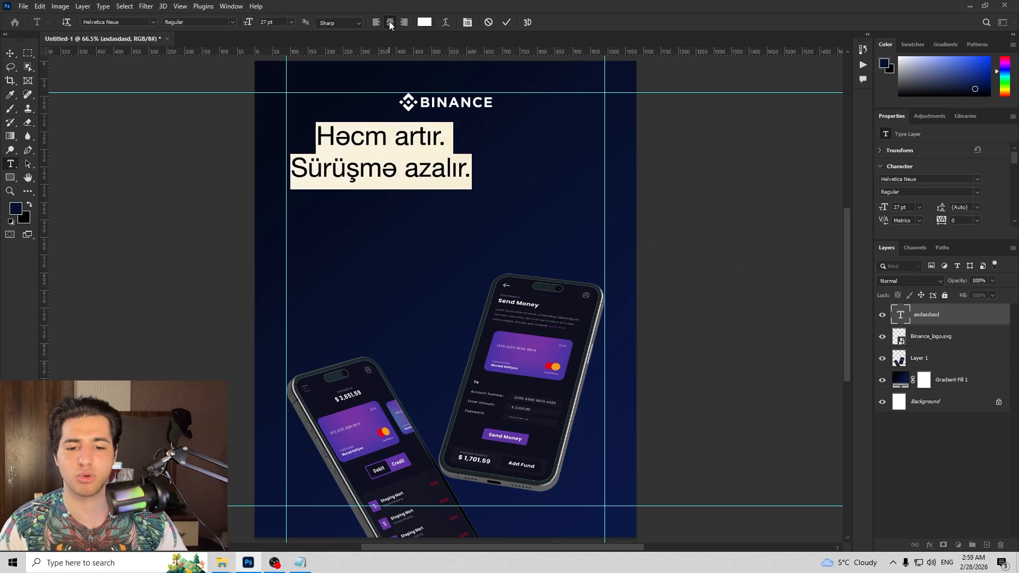
pyautogui.hotkey('ctrl', 'Return')
pyautogui.press('v')
pyautogui.moveTo(412, 144); pyautogui.dragTo(477, 145)
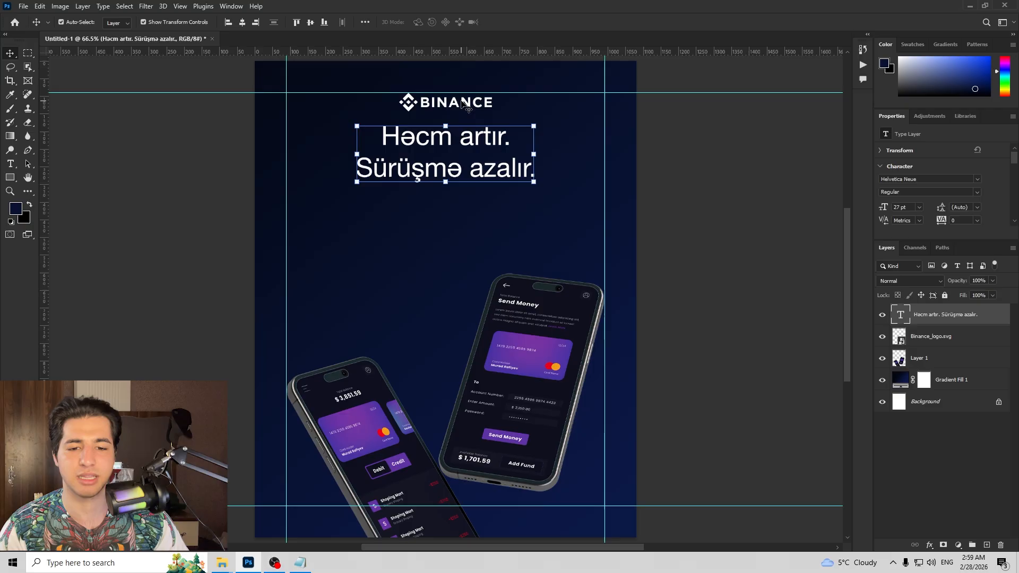
# Step: Scale the Binance logo down slightly and move it up against the upper guide
pyautogui.click(497, 106)
pyautogui.click(489, 105)
pyautogui.hotkey('ctrl', 'h')
pyautogui.hotkey('ctrl', 'h')
pyautogui.hotkey('ctrl', 't')
pyautogui.moveTo(493, 102); pyautogui.dragTo(484, 102)
pyautogui.moveTo(468, 101); pyautogui.dragTo(468, 99)
pyautogui.click(673, 174)
pyautogui.click(670, 183)
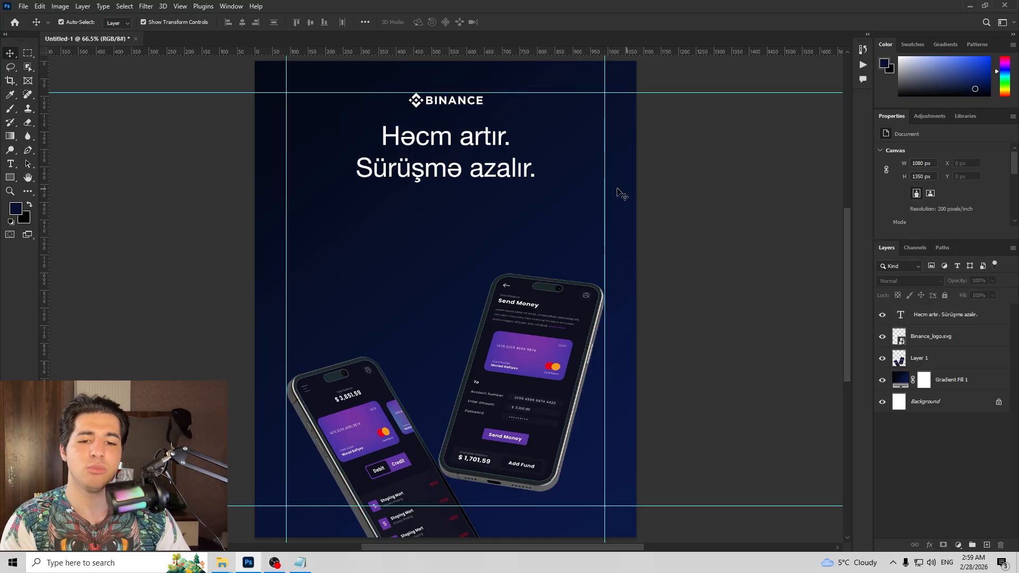
# Step: Move the headline down a little from the logo and scale it down to 25.57 pt
pyautogui.moveTo(444, 146); pyautogui.dragTo(447, 152)
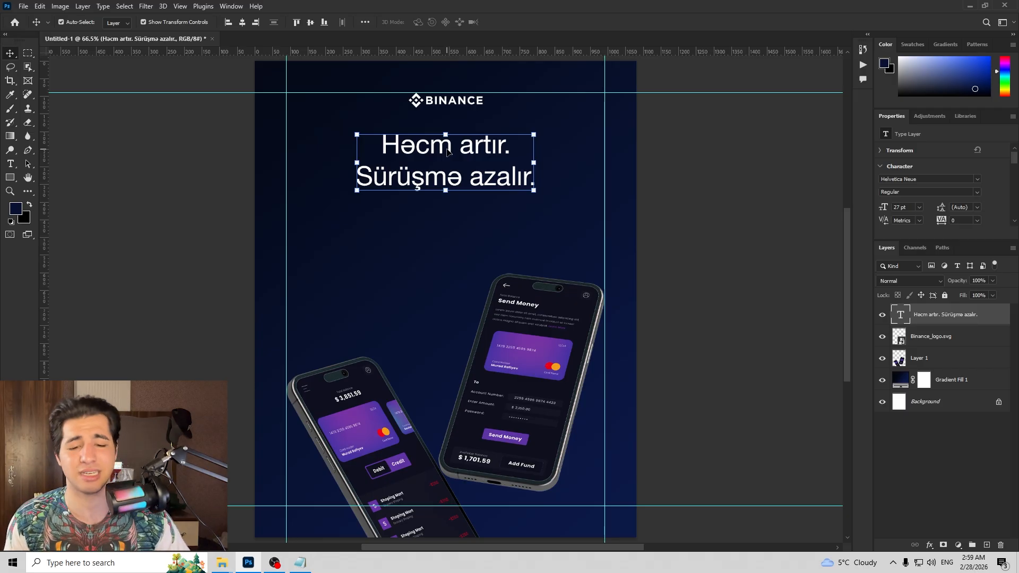
pyautogui.hotkey('ctrl', 't')
pyautogui.moveTo(535, 162); pyautogui.dragTo(491, 149)
pyautogui.moveTo(491, 149); pyautogui.dragTo(491, 148)
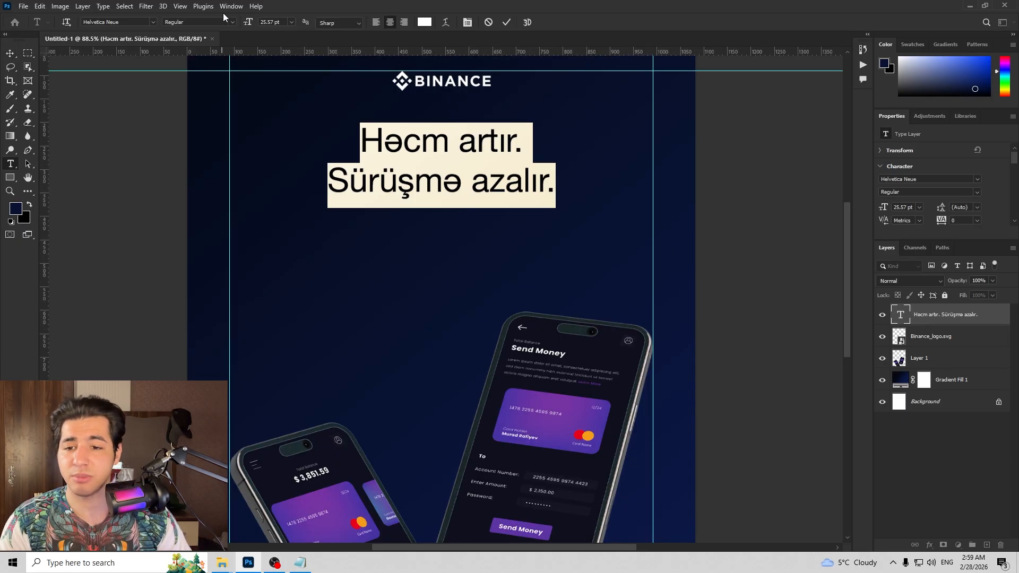
# Step: Set the headline's text colour to the off-white #eeeeee
pyautogui.click(232, 22)
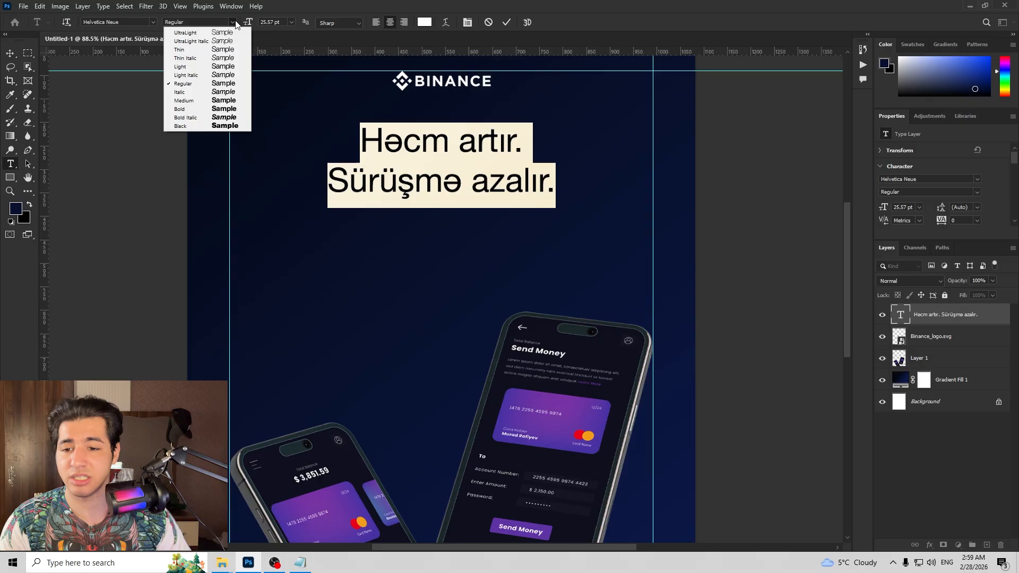
pyautogui.click(235, 21)
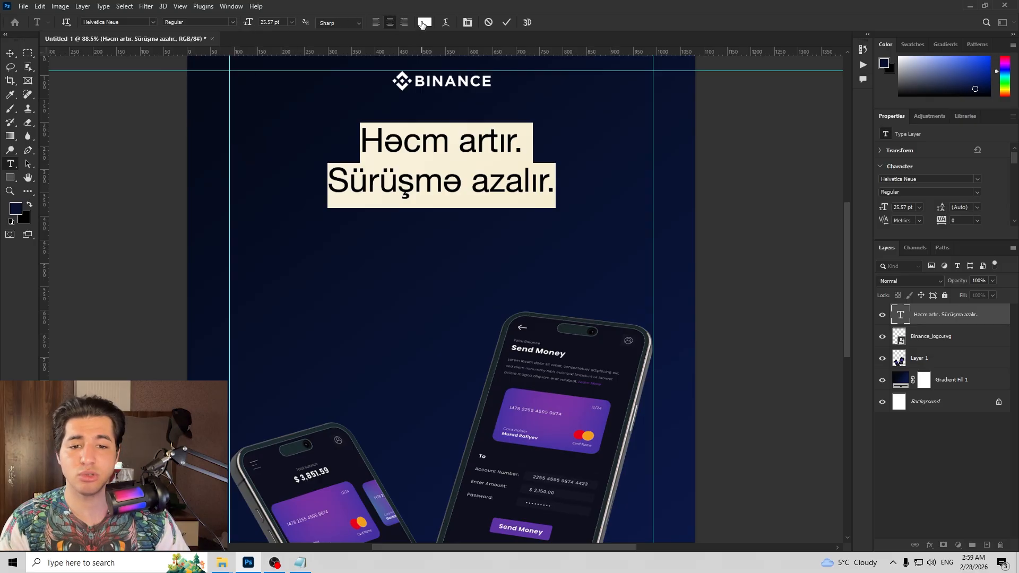
pyautogui.click(422, 22)
pyautogui.moveTo(496, 163); pyautogui.dragTo(475, 173)
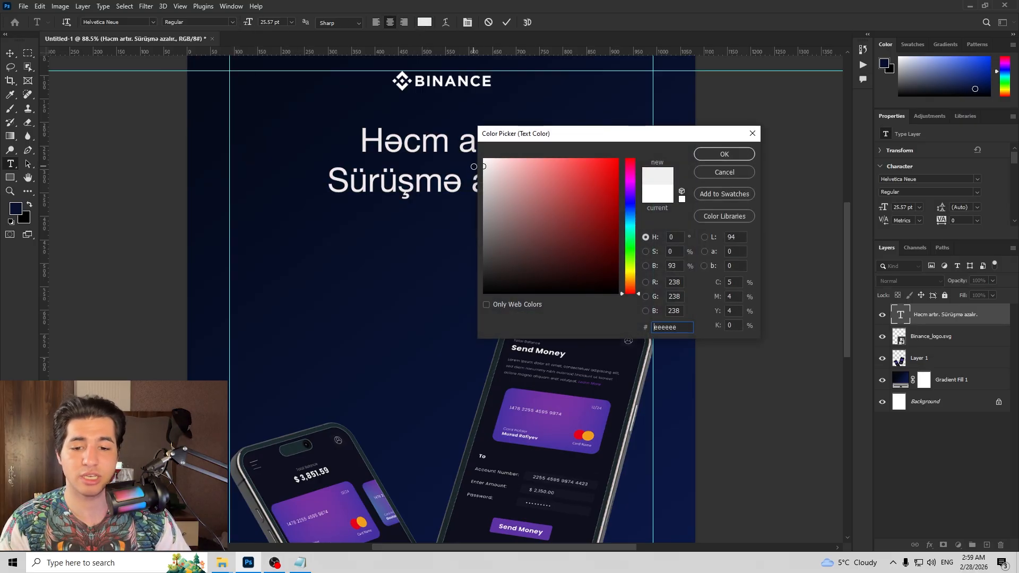
pyautogui.click(723, 154)
pyautogui.click(10, 53)
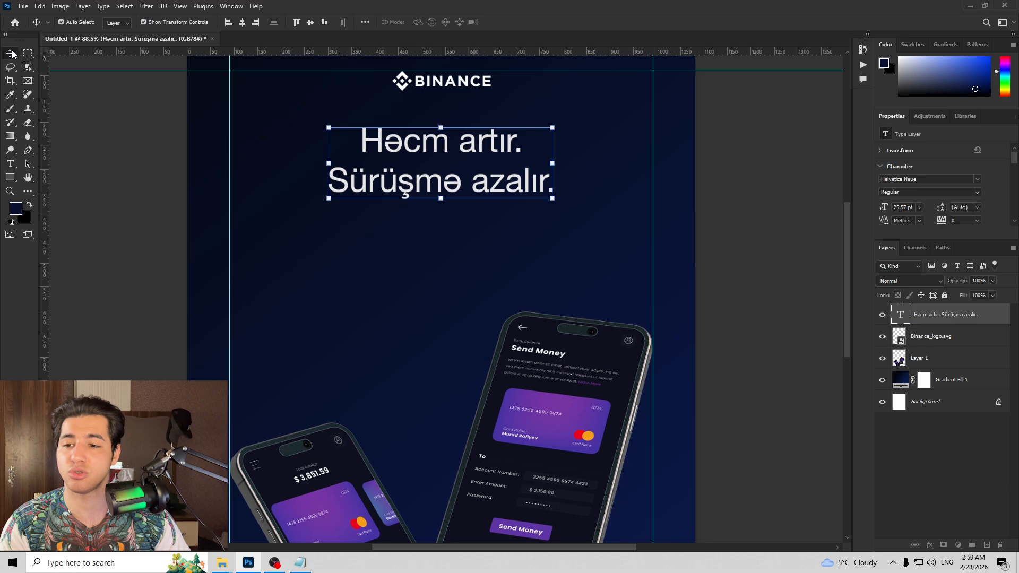
pyautogui.click(114, 91)
pyautogui.hotkey('ctrl', '0')
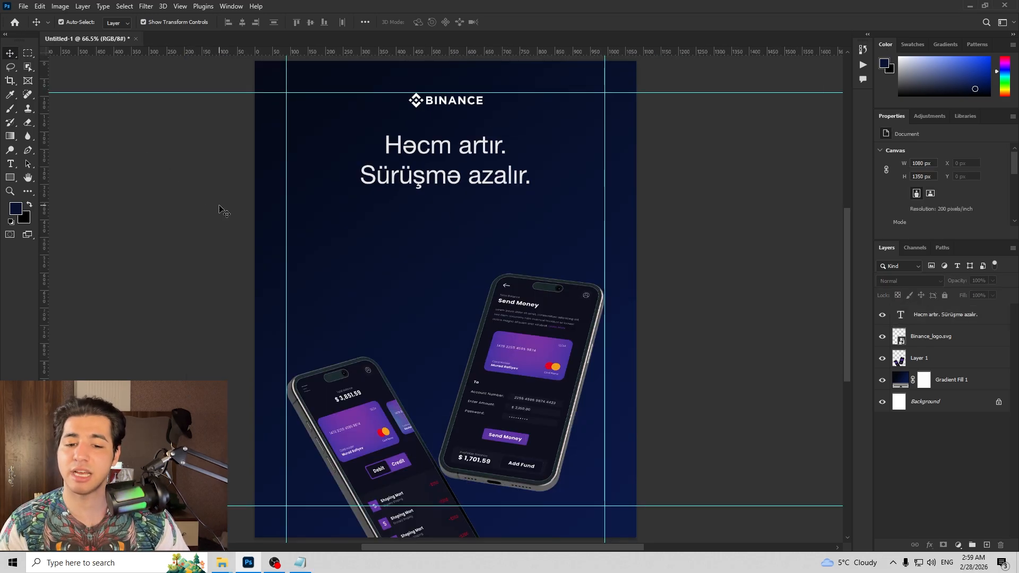
# Step: Add the text "Hər dəfə mövqeyini böyüdəndə bazarı hərəkətə gətirməli olmamalısan." below the headline
pyautogui.press('t')
pyautogui.click(424, 211)
pyautogui.write('Hər dəfə mövqeyini böyüdəndə bazarı hərəkətə gətirməli olmamalısan.')
pyautogui.hotkey('ctrl', 'Return')
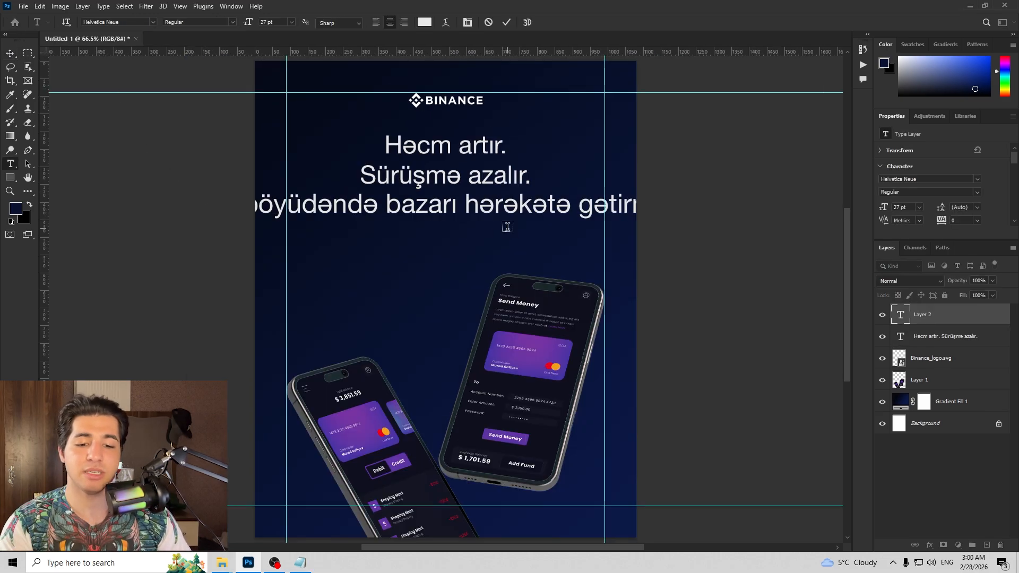
# Step: Shrink the two-line subheading to 12.67 pt, centre it under the headline and widen it slightly
pyautogui.press('v')
pyautogui.scroll(-5, 602, 199)
pyautogui.moveTo(754, 205); pyautogui.dragTo(544, 196)
pyautogui.scroll(8, 529, 209)
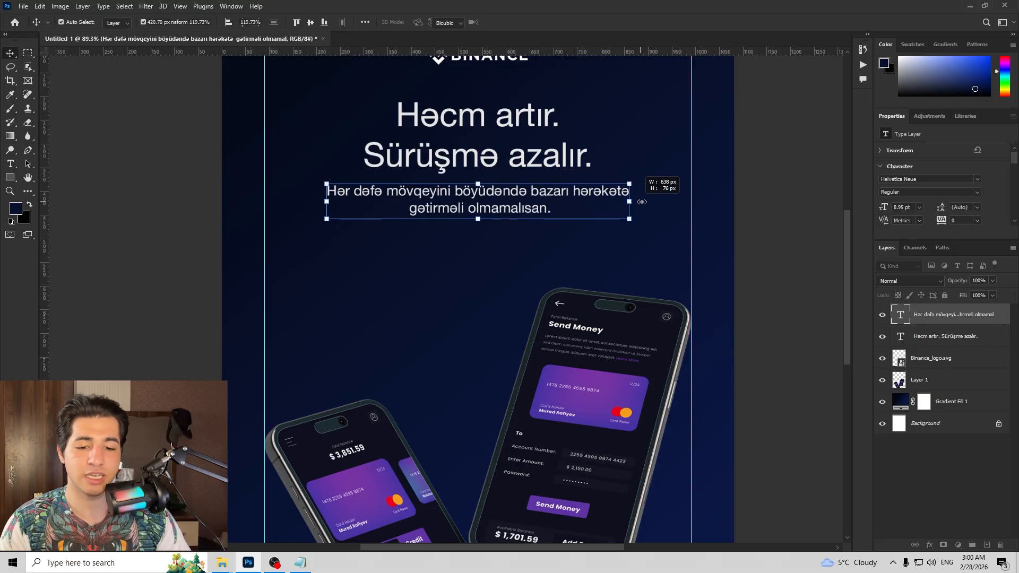
pyautogui.moveTo(642, 201); pyautogui.dragTo(670, 200)
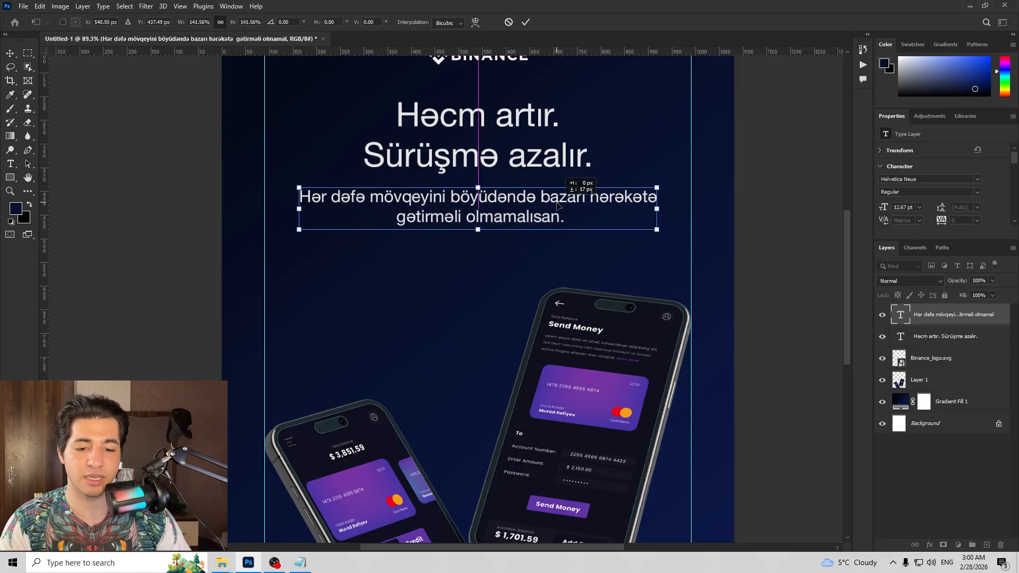
pyautogui.press('Return')
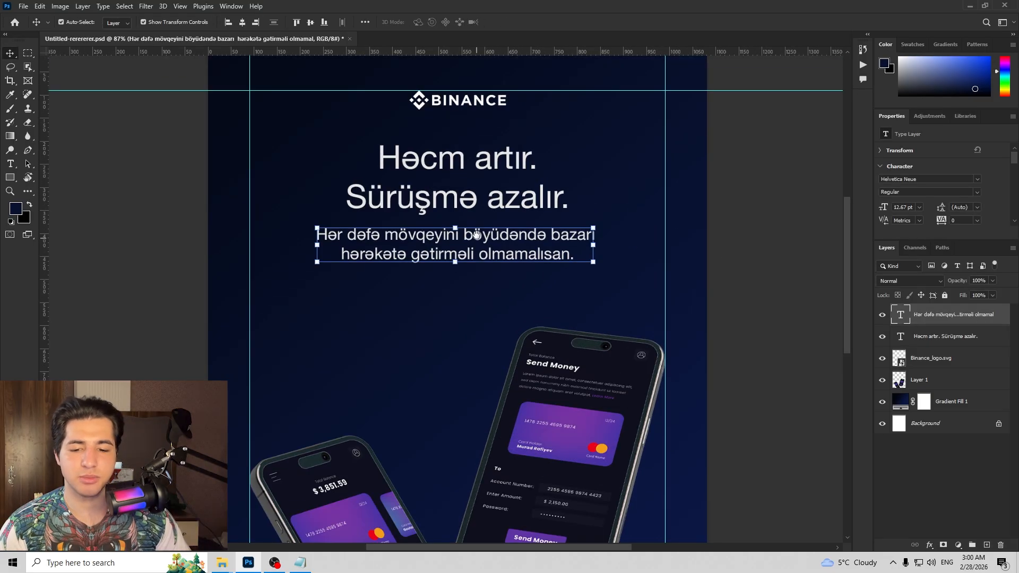
pyautogui.scroll(1, 476, 234)
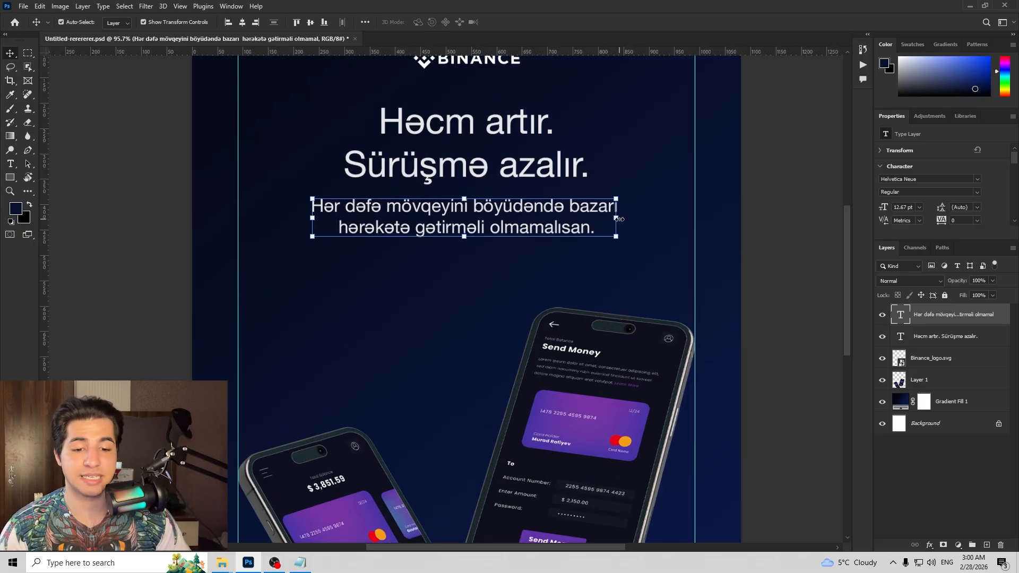
pyautogui.moveTo(623, 227)
pyautogui.mouseDown()
pyautogui.moveTo(627, 215)
pyautogui.moveTo(637, 220)
pyautogui.mouseUp()
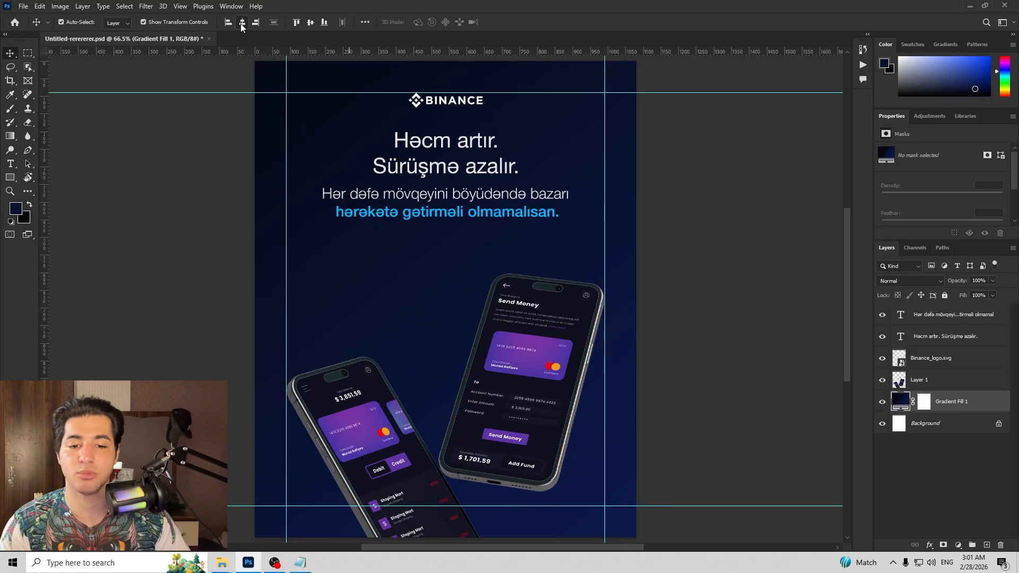
pyautogui.click(476, 159)
pyautogui.keyDown('shift'); pyautogui.click(463, 207); pyautogui.keyUp('shift')
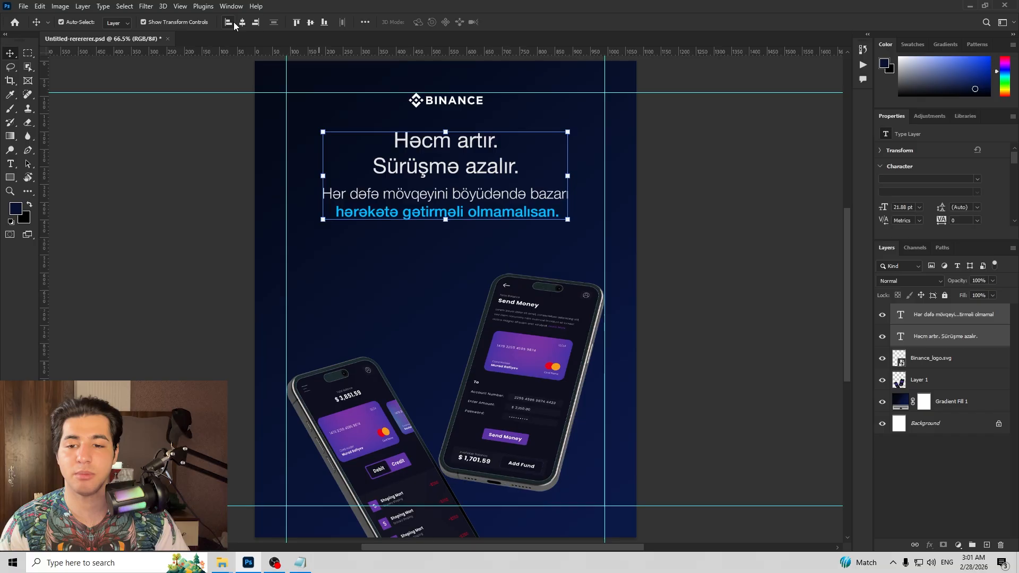
pyautogui.click(383, 248)
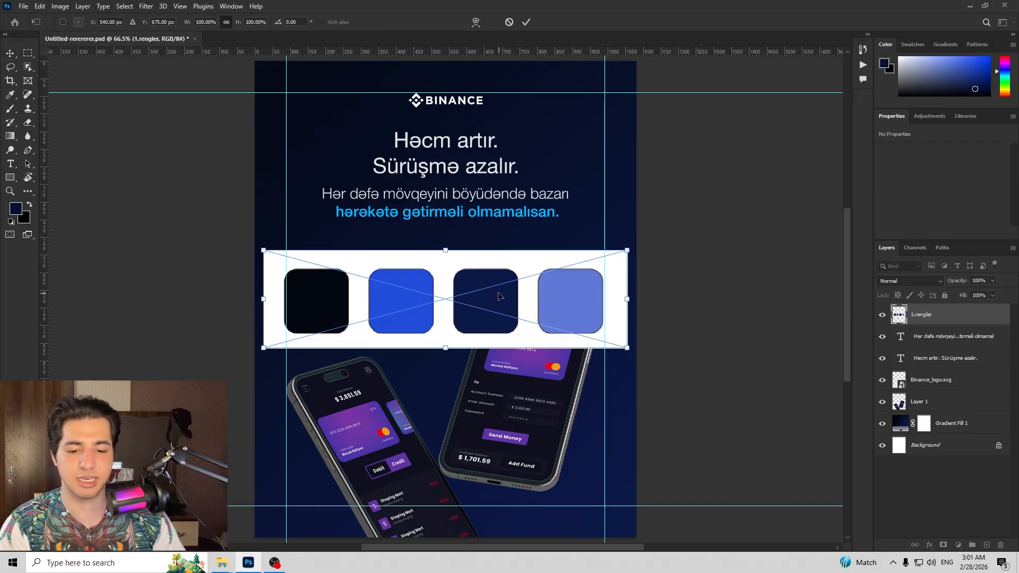
# Step: Place the 1.rengler colour palette image and move it up over the headline area
pyautogui.press('Return')
pyautogui.moveTo(501, 295); pyautogui.dragTo(486, 246)
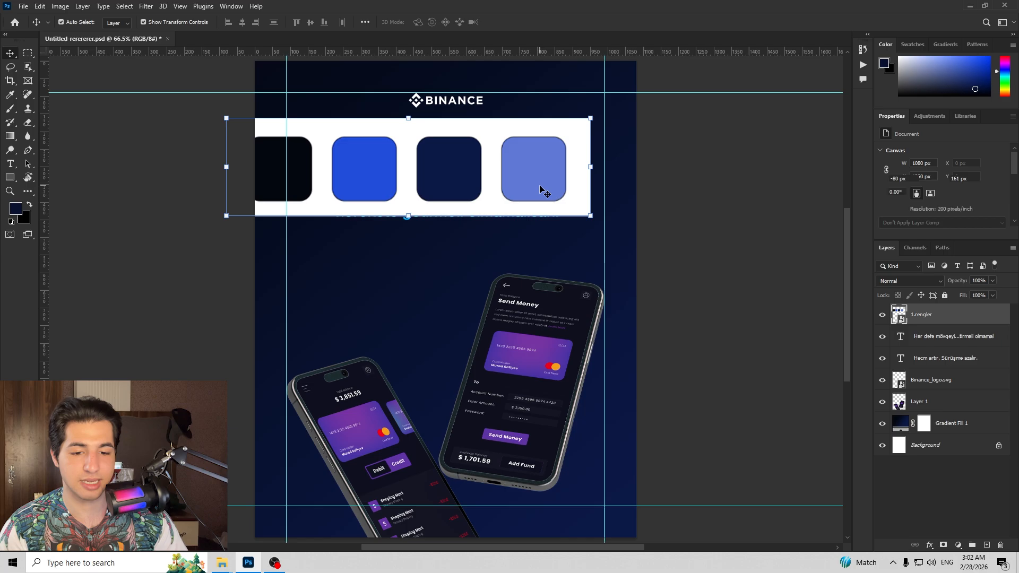
# Step: Sample the light periwinkle-blue swatch of the colour palette image as the foreground colour
pyautogui.press('i')
pyautogui.click(547, 166)
pyautogui.click(570, 362)
pyautogui.click(552, 177)
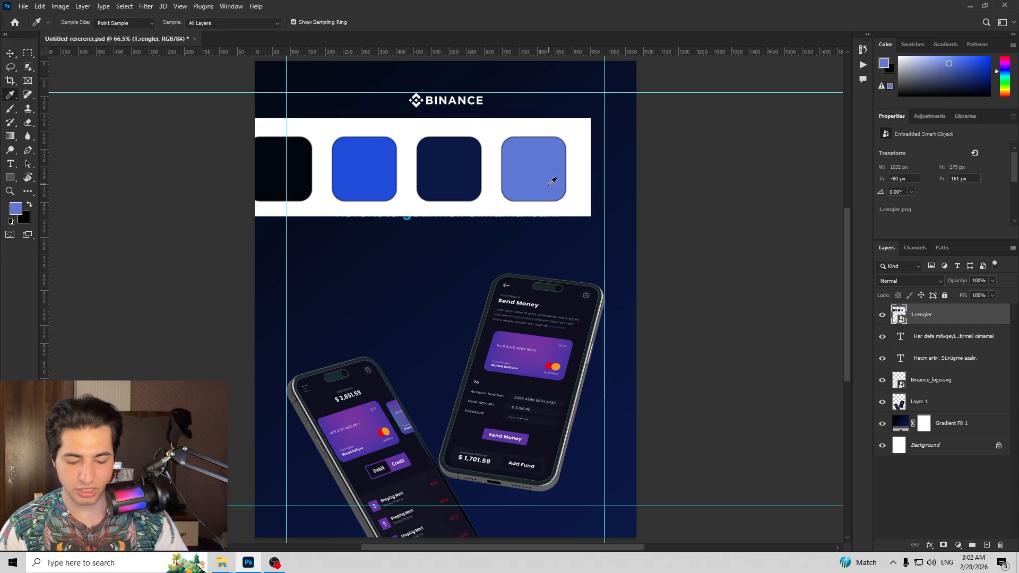
# Step: Add a new empty layer and place it directly beneath the phone mockup layer
pyautogui.press('v')
pyautogui.click(566, 339)
pyautogui.click(987, 546)
pyautogui.moveTo(922, 402); pyautogui.dragTo(920, 435)
# Step: Paint a large soft light-blue glow behind and between the two phones, undoing the strokes that miss
pyautogui.press('b')
pyautogui.click(438, 409)
pyautogui.hotkey('ctrl', 'z')
pyautogui.click(476, 452)
pyautogui.hotkey('ctrl', 'z')
pyautogui.click(453, 471)
pyautogui.hotkey('ctrl', 'z')
pyautogui.click(432, 414)
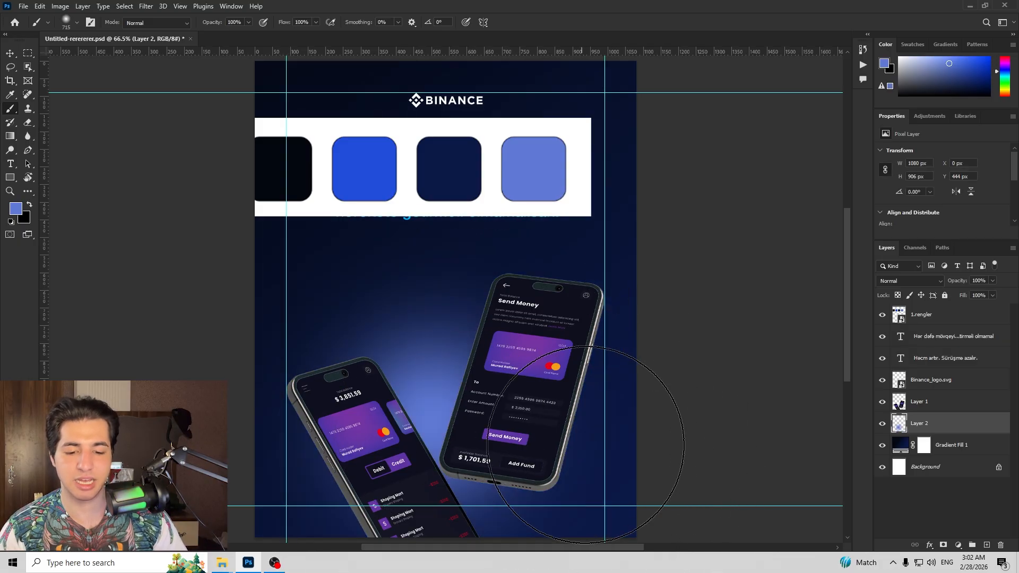
# Step: Move the colour palette image down off the headline area and hide it
pyautogui.press('v')
pyautogui.click(718, 366)
pyautogui.scroll(-4, 516, 359)
pyautogui.moveTo(479, 228); pyautogui.dragTo(487, 366)
pyautogui.scroll(3, 515, 359)
pyautogui.click(882, 315)
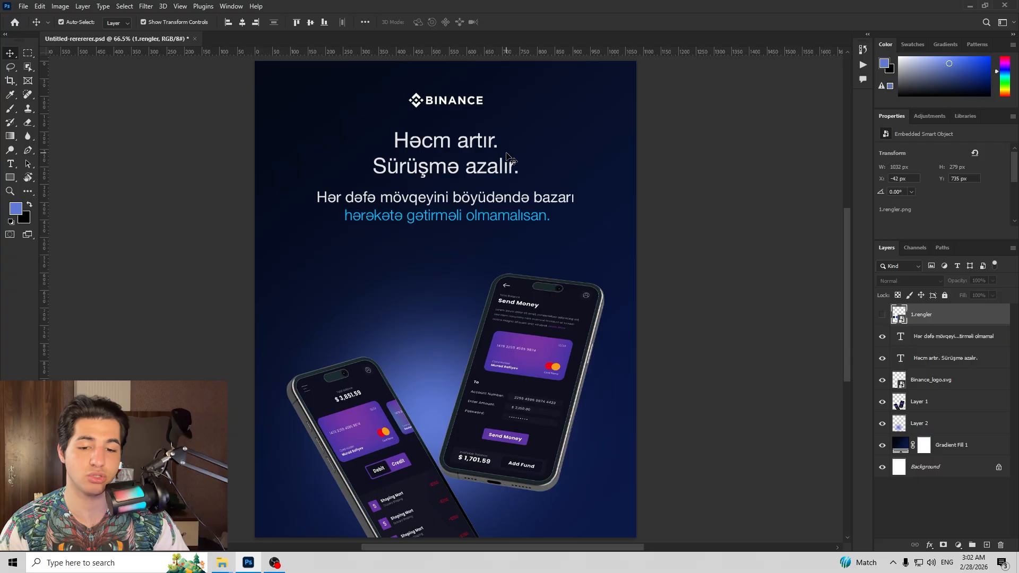
# Step: Show the colour palette again just below the subheading and sample its bright blue swatch
pyautogui.click(514, 208)
pyautogui.press('Down')
pyautogui.press('Up')
pyautogui.moveTo(399, 383); pyautogui.dragTo(451, 281)
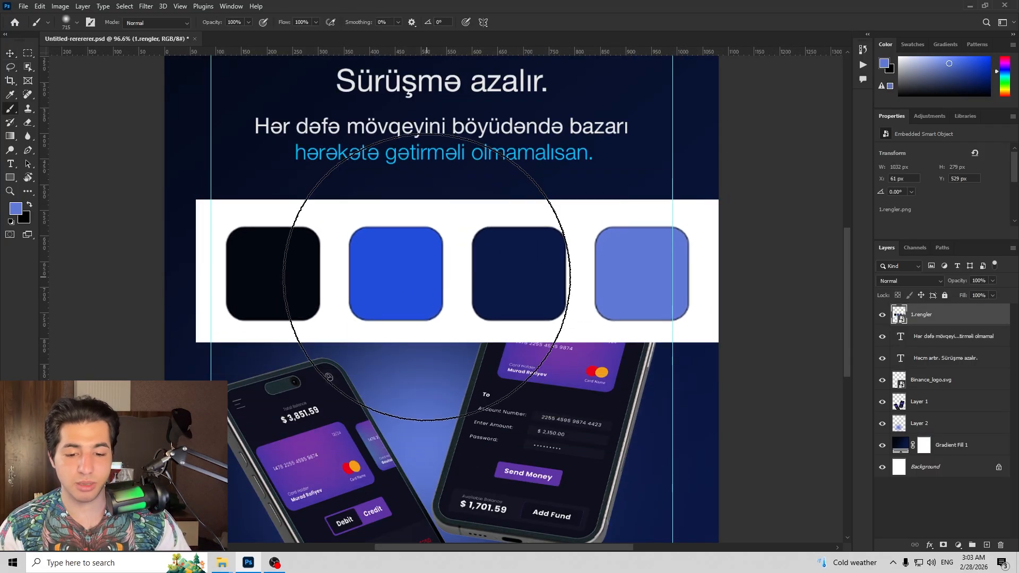
pyautogui.scroll(-2, 408, 279)
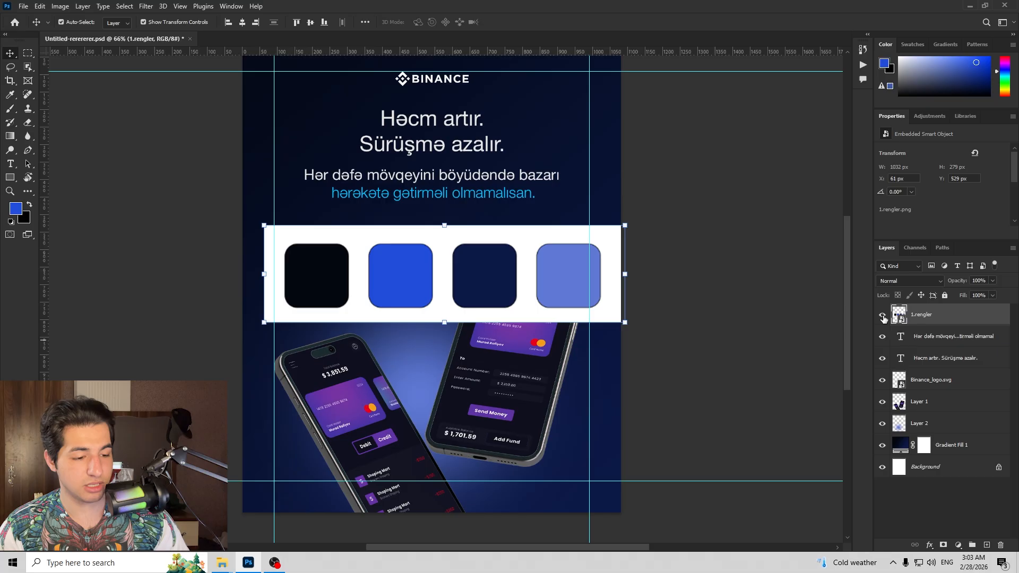
# Step: Hide the colour palette and add a new layer directly beneath the phone mockup layer
pyautogui.click(881, 315)
pyautogui.click(986, 545)
pyautogui.moveTo(956, 316); pyautogui.dragTo(950, 434)
pyautogui.scroll(-1, 588, 265)
# Step: Paint soft bright-blue light along the poster's right and left edges with a very large soft brush
pyautogui.press('b')
pyautogui.moveTo(687, 114)
pyautogui.mouseDown()
pyautogui.moveTo(648, 457)
pyautogui.moveTo(599, 430)
pyautogui.mouseUp()
pyautogui.scroll(-3, 608, 290)
pyautogui.moveTo(615, 292); pyautogui.dragTo(825, 328)
pyautogui.moveTo(238, 234); pyautogui.dragTo(220, 323)
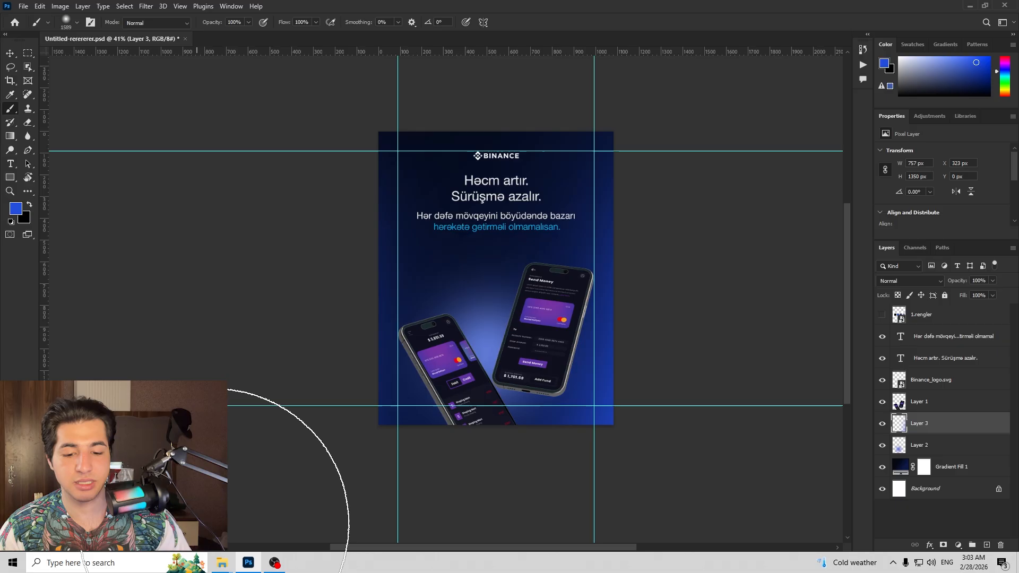
pyautogui.scroll(1, 514, 361)
pyautogui.press('v')
pyautogui.scroll(1, 539, 298)
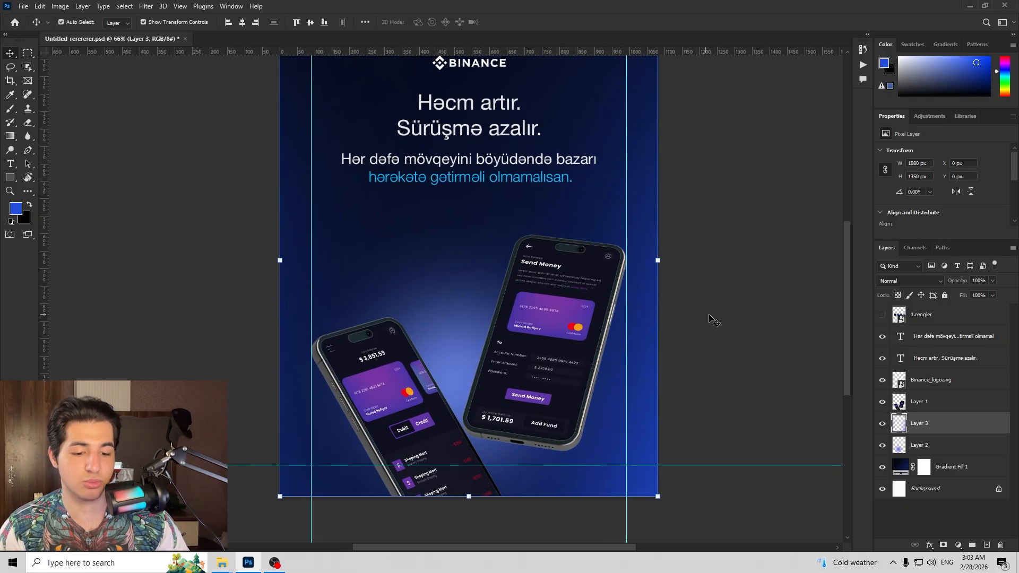
pyautogui.click(763, 320)
# Step: Show the colour palette again and sample its dark navy swatch as the brush colour
pyautogui.click(882, 314)
pyautogui.press('b')
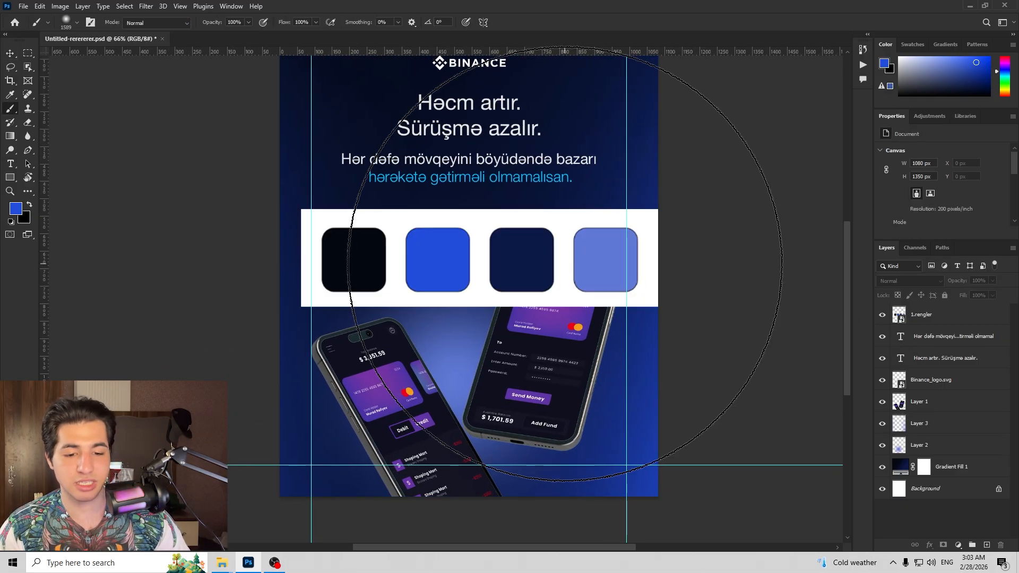
pyautogui.keyDown('alt'); pyautogui.click(527, 261); pyautogui.keyUp('alt')
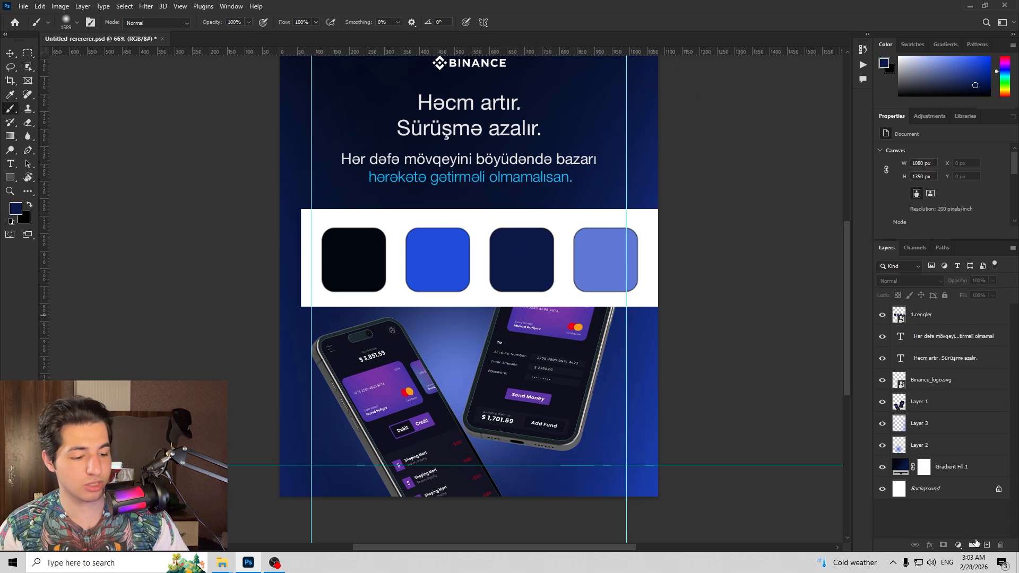
# Step: Hide the colour palette and paint a soft navy fade across the poster's lower part on a new topmost layer
pyautogui.click(986, 546)
pyautogui.click(881, 336)
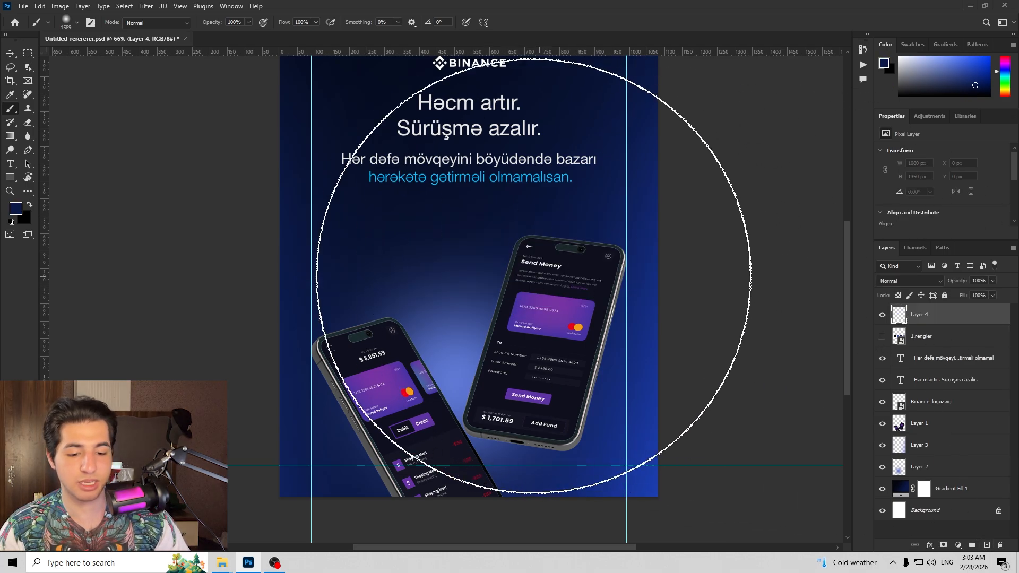
pyautogui.scroll(-2, 469, 195)
pyautogui.scroll(-3, 546, 306)
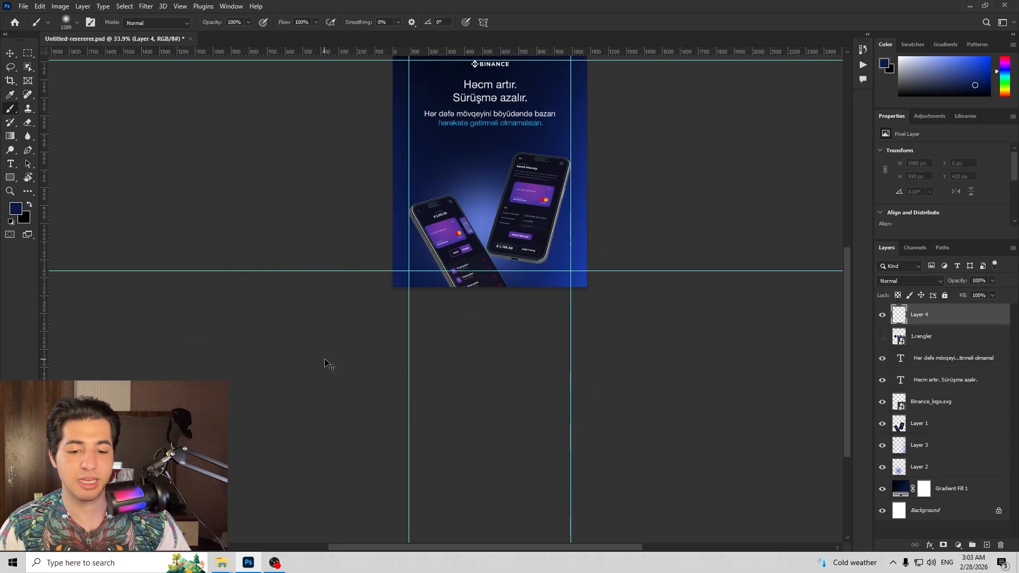
pyautogui.scroll(3, 736, 289)
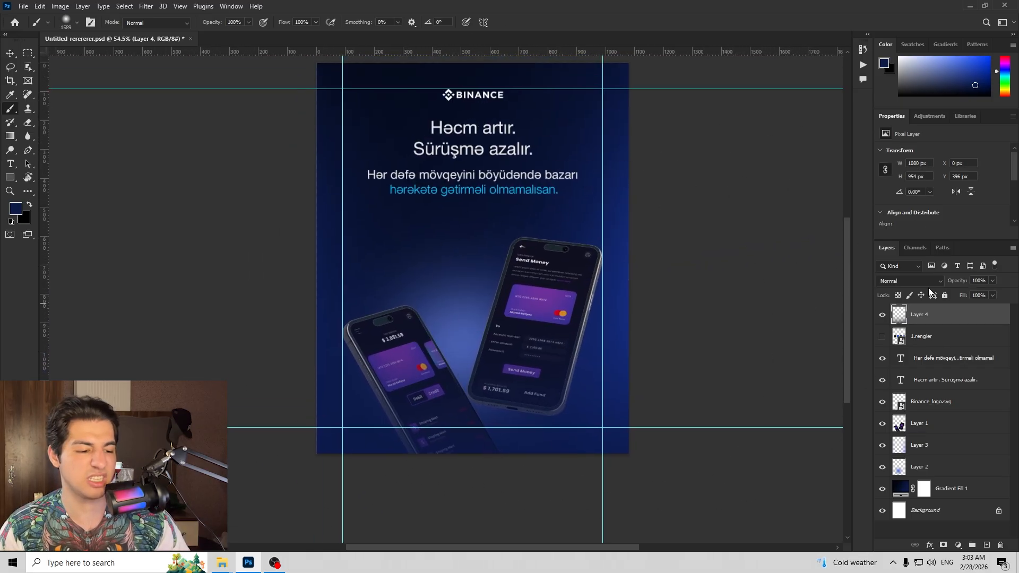
# Step: Set the navy fade layer's blend mode to Lighten
pyautogui.click(910, 282)
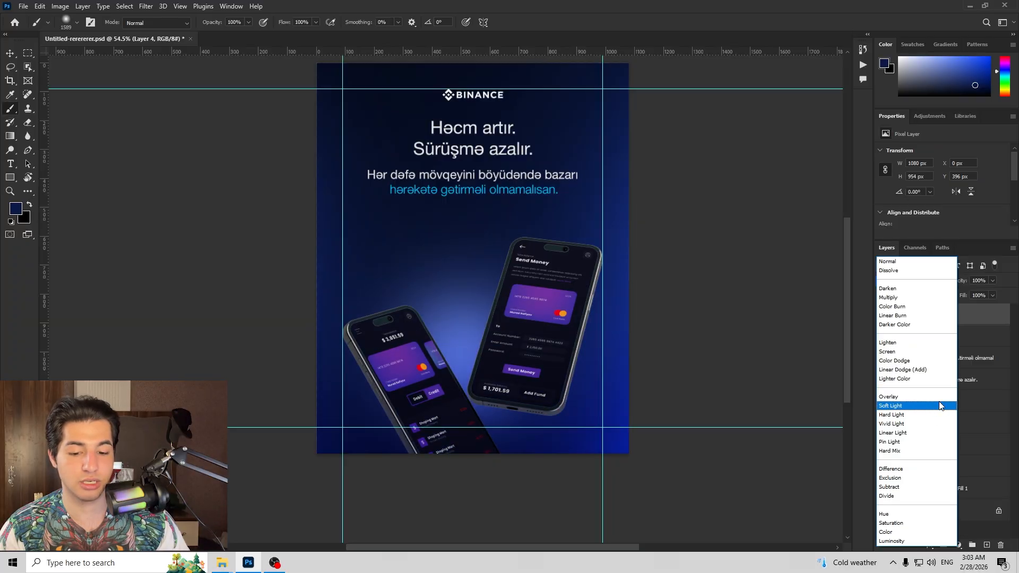
pyautogui.click(942, 343)
pyautogui.press('v')
pyautogui.scroll(2, 425, 365)
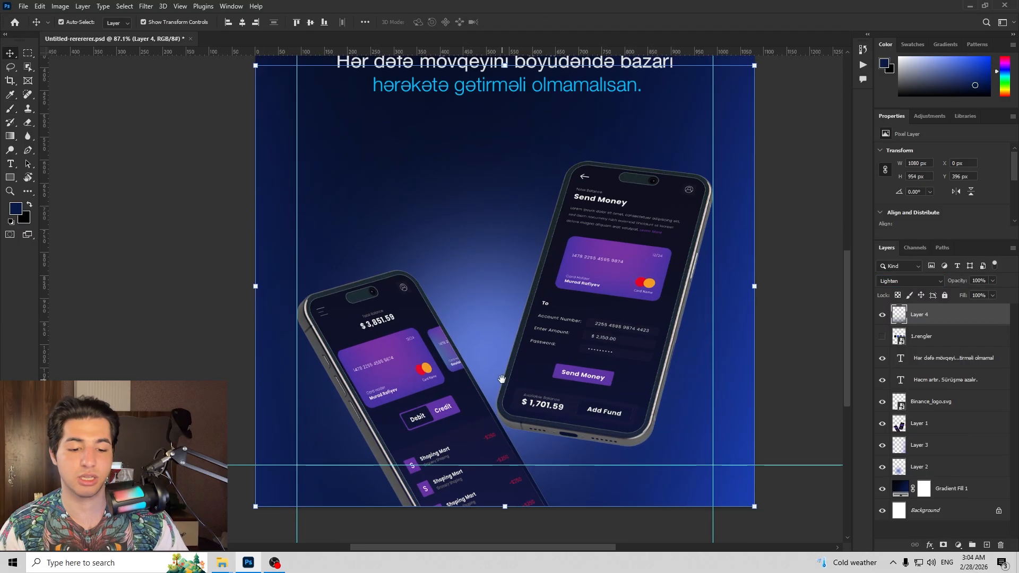
pyautogui.moveTo(501, 389); pyautogui.dragTo(488, 390)
pyautogui.click(826, 310)
pyautogui.scroll(-3, 714, 328)
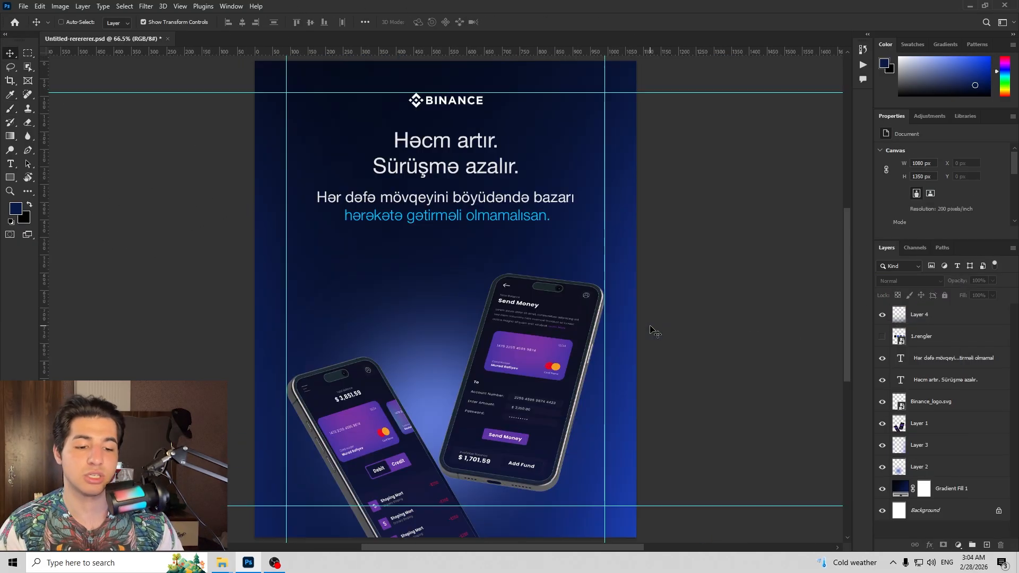
pyautogui.hotkey('ctrl', ';')
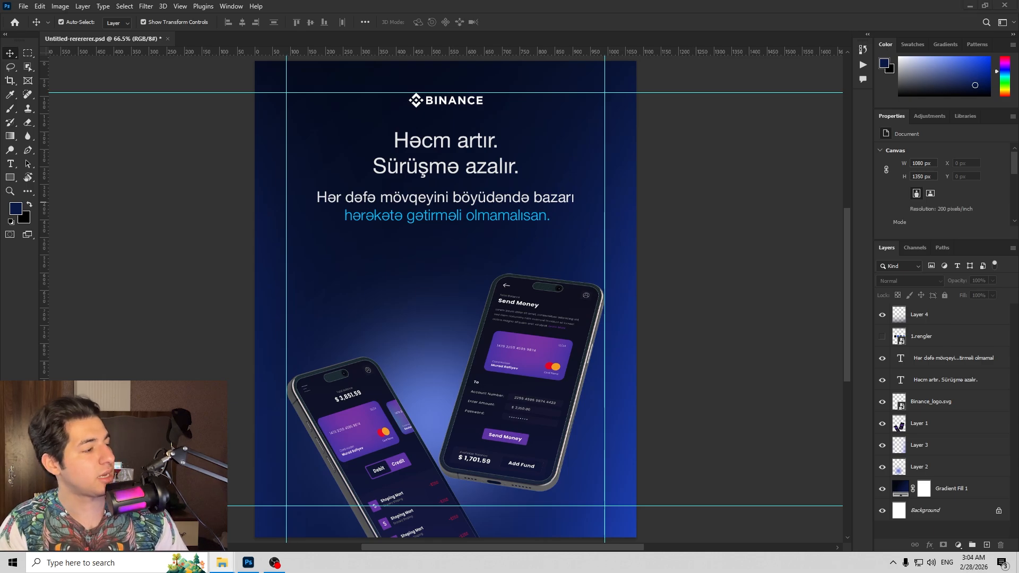
# Step: Place the star image on the poster and scale it up to cover the full height of the canvas
pyautogui.moveTo(1018, 451); pyautogui.dragTo(485, 309)
pyautogui.scroll(-4, 469, 265)
pyautogui.moveTo(453, 202); pyautogui.dragTo(467, 125)
pyautogui.press('Return')
pyautogui.scroll(1, 517, 246)
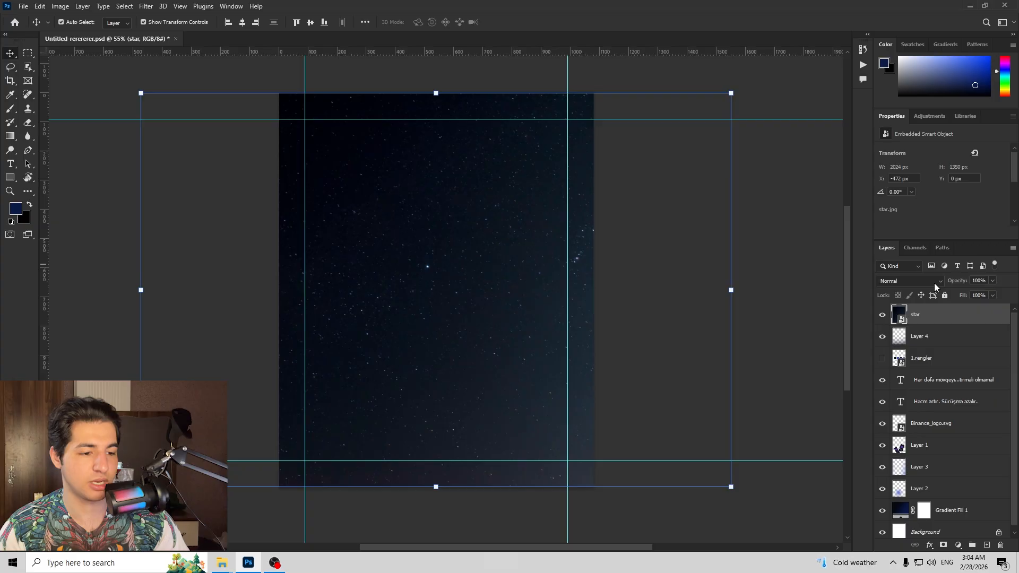
# Step: Set the star image's blend mode to Screen
pyautogui.click(906, 285)
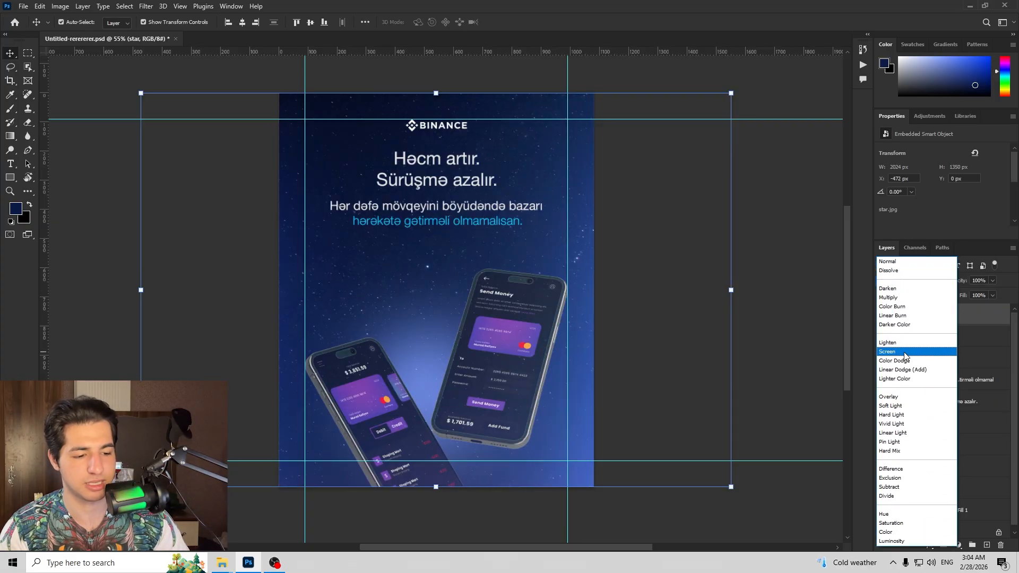
pyautogui.click(904, 353)
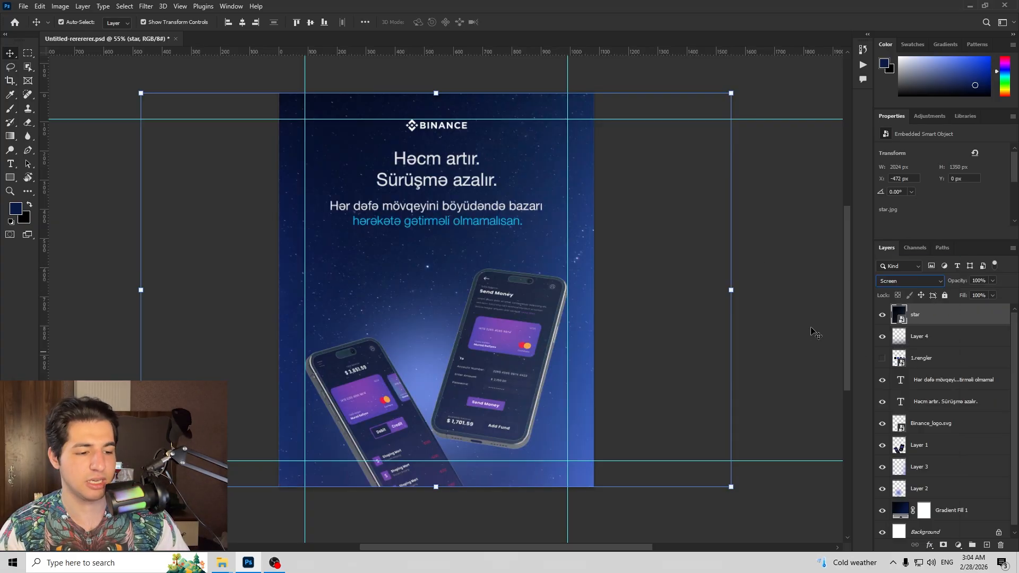
pyautogui.click(776, 255)
# Step: Move the star layer directly above the gradient fill and lower its opacity to about 55%
pyautogui.scroll(3, 529, 265)
pyautogui.moveTo(524, 250); pyautogui.dragTo(527, 259)
pyautogui.scroll(-3, 529, 260)
pyautogui.click(922, 490)
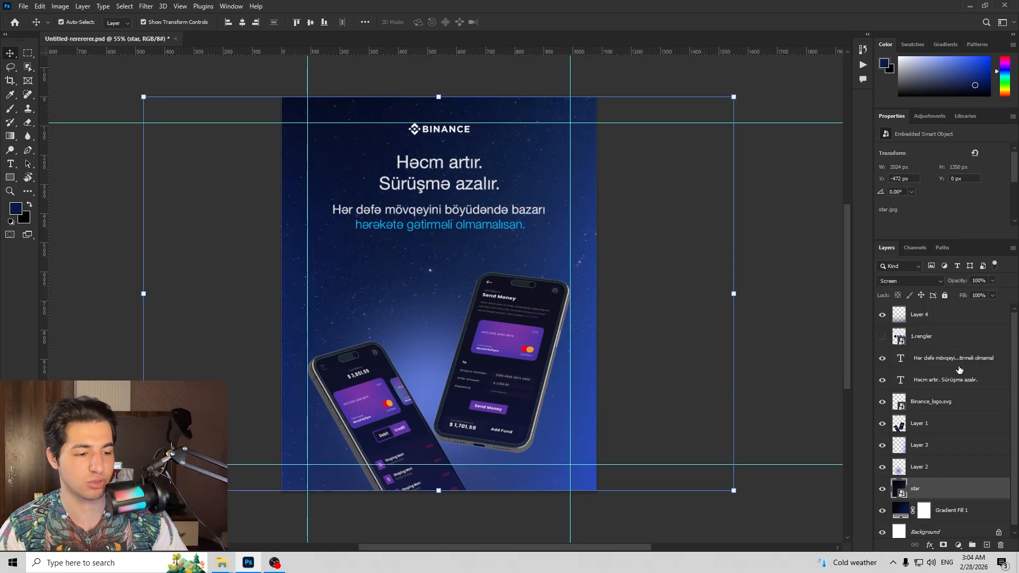
pyautogui.moveTo(715, 288); pyautogui.dragTo(728, 287)
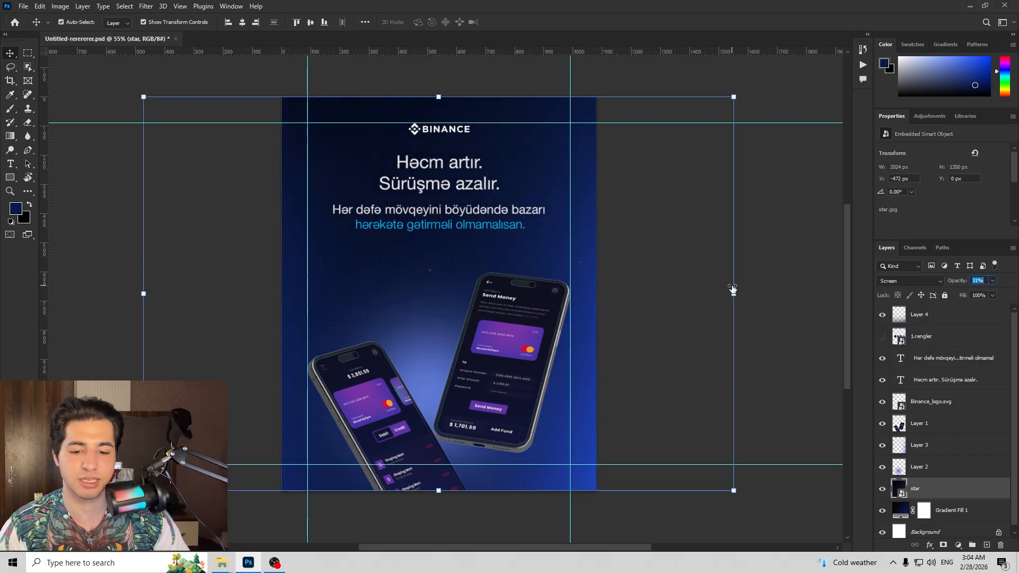
pyautogui.moveTo(740, 288); pyautogui.dragTo(745, 288)
# Step: Darken the star image with Curves, pulling the RGB curve down to about input 84, output 49
pyautogui.hotkey('ctrl', 'm')
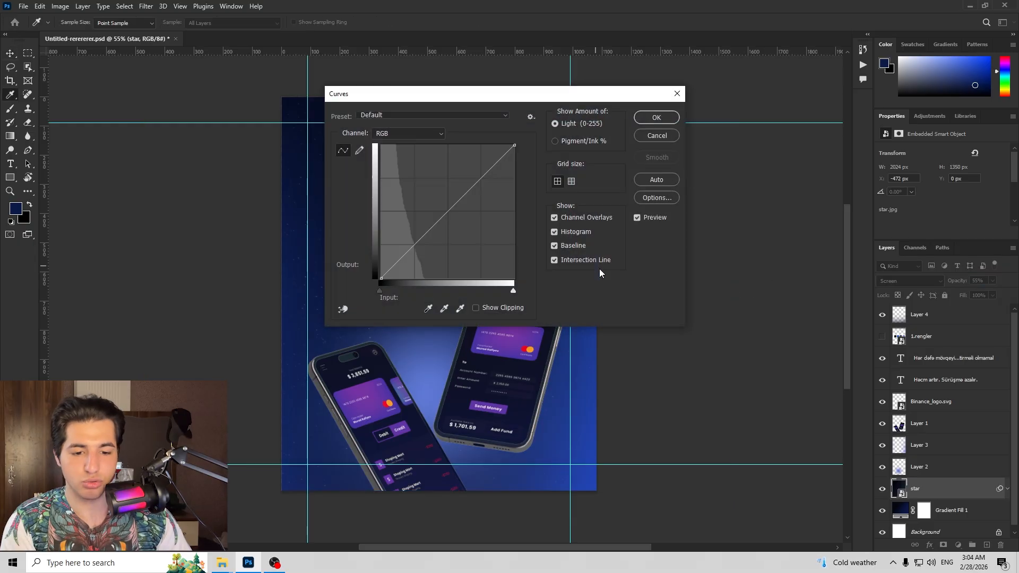
pyautogui.moveTo(464, 196); pyautogui.dragTo(464, 248)
pyautogui.moveTo(462, 241); pyautogui.dragTo(457, 233)
pyautogui.moveTo(500, 96); pyautogui.dragTo(787, 104)
pyautogui.moveTo(745, 243); pyautogui.dragTo(714, 265)
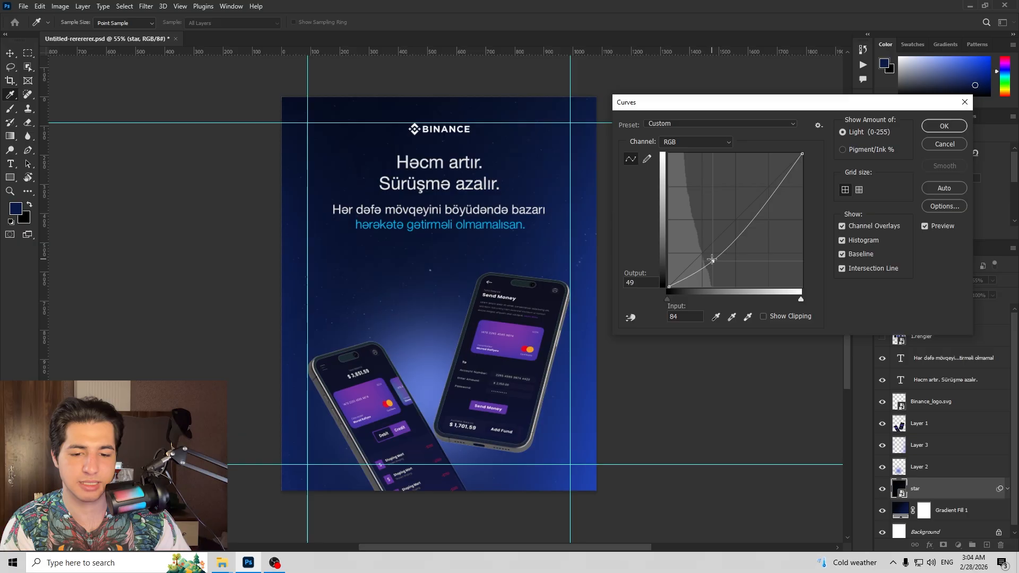
pyautogui.press('Return')
pyautogui.press('v')
pyautogui.scroll(1, 541, 284)
pyautogui.scroll(-2, 541, 284)
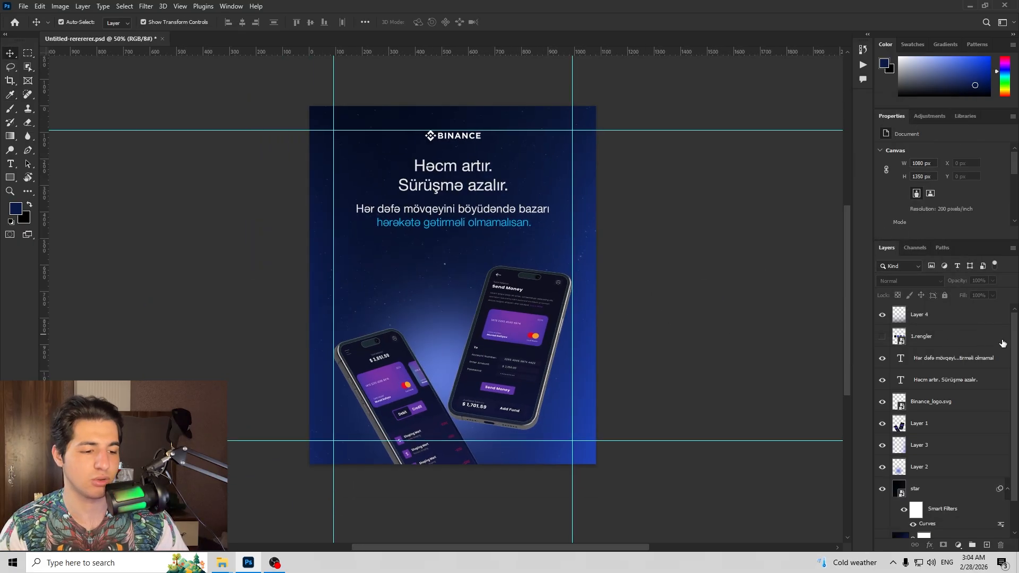
# Step: Add a new layer at the top of the stack and make black the foreground colour
pyautogui.click(967, 319)
pyautogui.click(987, 545)
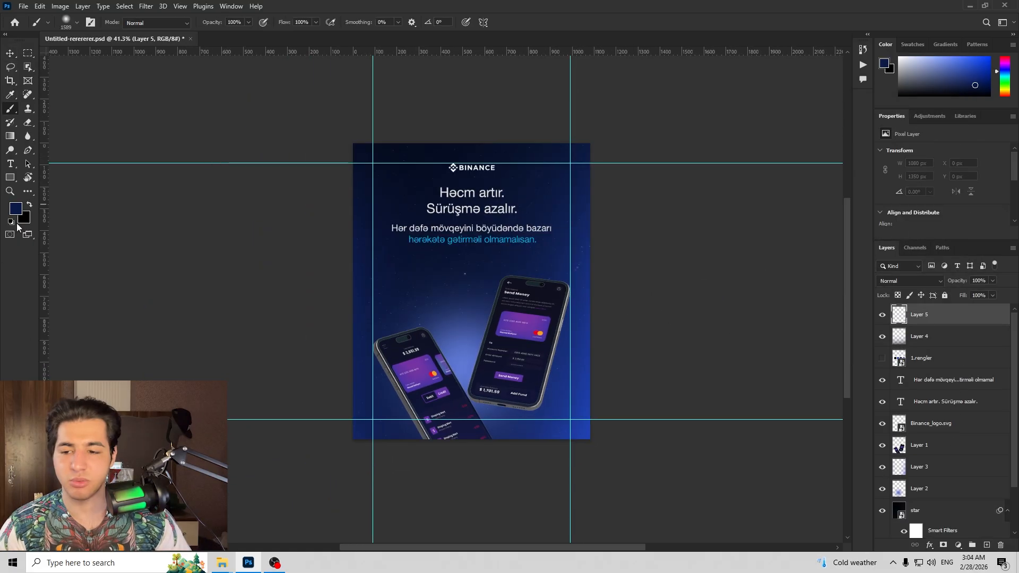
pyautogui.click(29, 205)
# Step: Paint a soft black fade along the poster's bottom over the phones' lower ends, undoing the unsuitable strokes
pyautogui.moveTo(577, 371); pyautogui.dragTo(564, 304)
pyautogui.moveTo(564, 304); pyautogui.dragTo(498, 302)
pyautogui.moveTo(653, 320)
pyautogui.mouseDown()
pyautogui.moveTo(540, 438)
pyautogui.moveTo(329, 479)
pyautogui.mouseUp()
pyautogui.hotkey('ctrl', 'z')
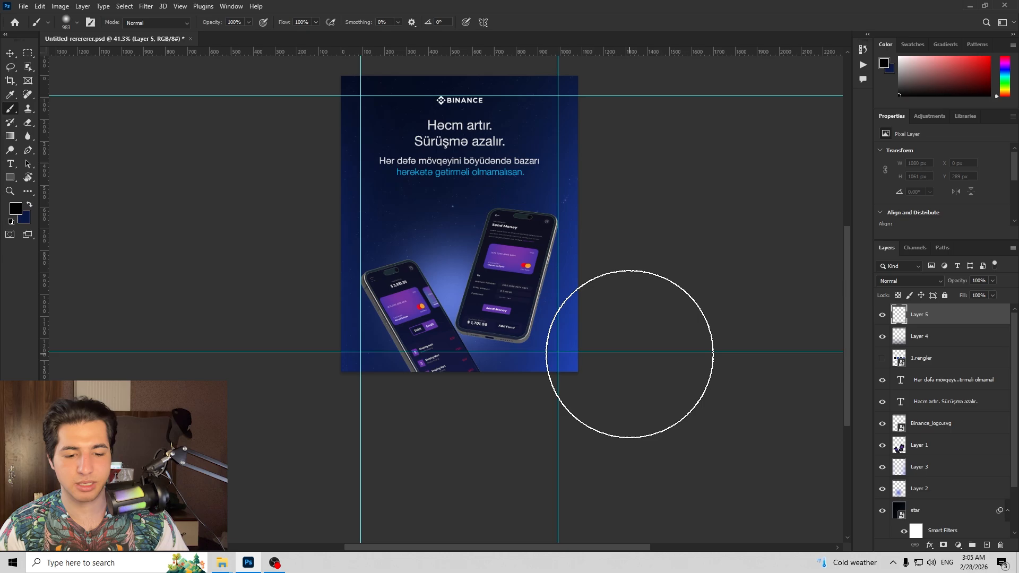
pyautogui.moveTo(630, 352); pyautogui.dragTo(255, 451)
pyautogui.scroll(3, 517, 353)
pyautogui.moveTo(524, 317); pyautogui.dragTo(516, 370)
pyautogui.hotkey('ctrl', 'z')
pyautogui.moveTo(264, 445)
pyautogui.mouseDown()
pyautogui.moveTo(596, 488)
pyautogui.moveTo(706, 339)
pyautogui.mouseUp()
pyautogui.scroll(-2, 712, 322)
pyautogui.hotkey('ctrl', 'z')
pyautogui.moveTo(364, 465); pyautogui.dragTo(679, 322)
pyautogui.press('v')
pyautogui.click(666, 307)
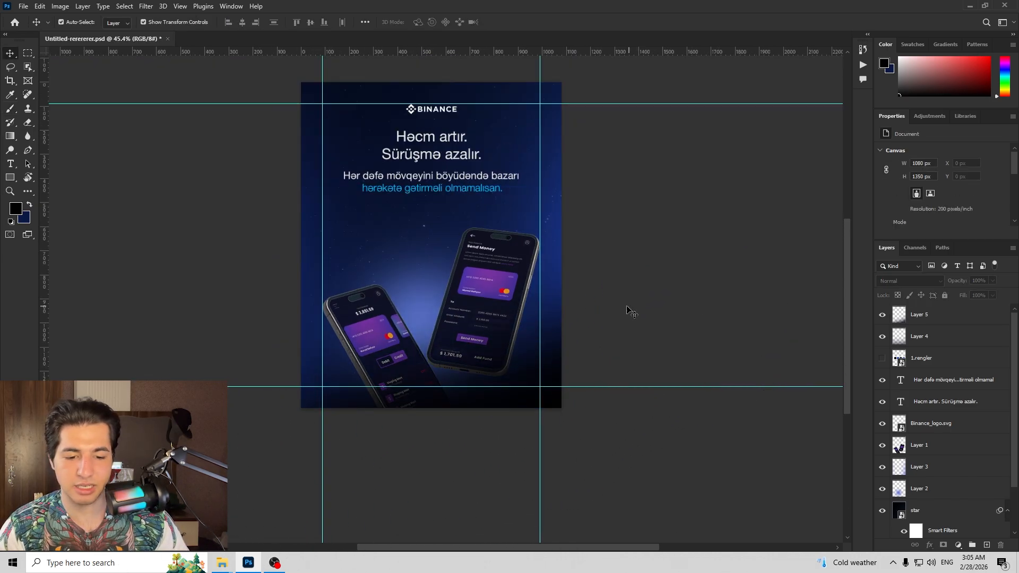
# Step: Set the black fade layer's blend mode to Vivid Light and reduce its opacity
pyautogui.scroll(3, 502, 283)
pyautogui.moveTo(501, 282); pyautogui.dragTo(517, 328)
pyautogui.scroll(1, 518, 327)
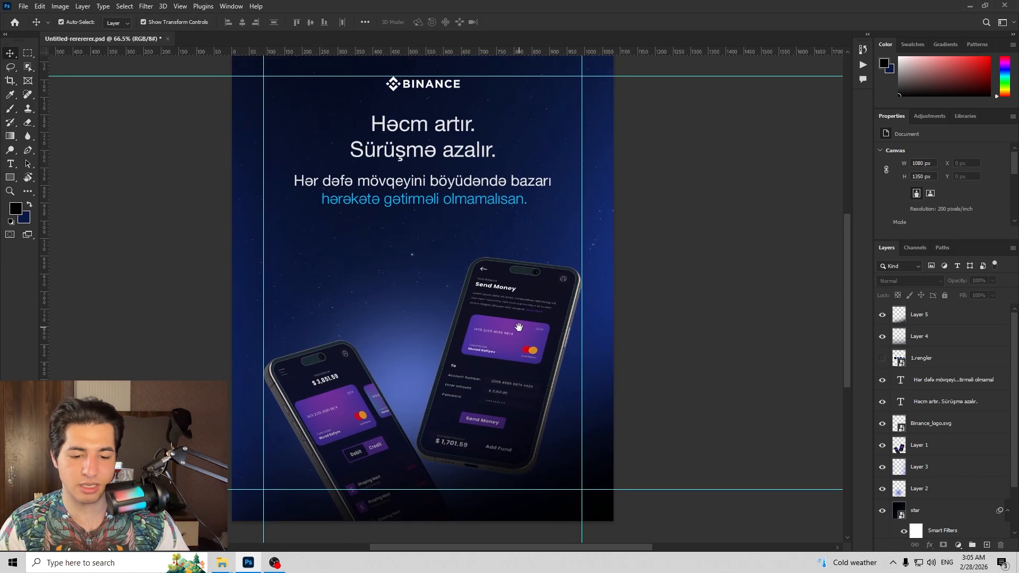
pyautogui.click(939, 315)
pyautogui.click(909, 281)
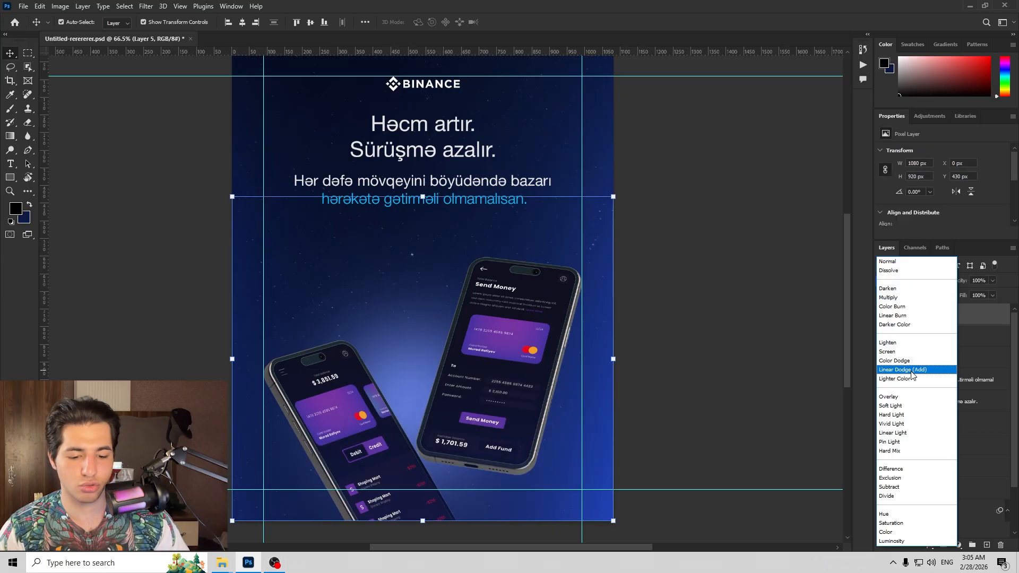
pyautogui.click(907, 424)
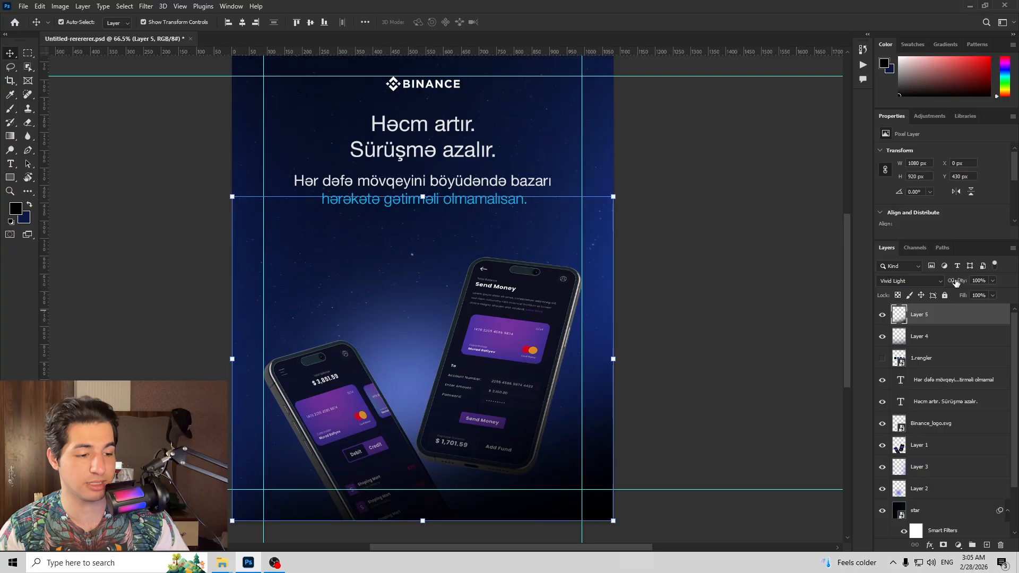
pyautogui.moveTo(937, 284); pyautogui.dragTo(933, 283)
pyautogui.click(709, 268)
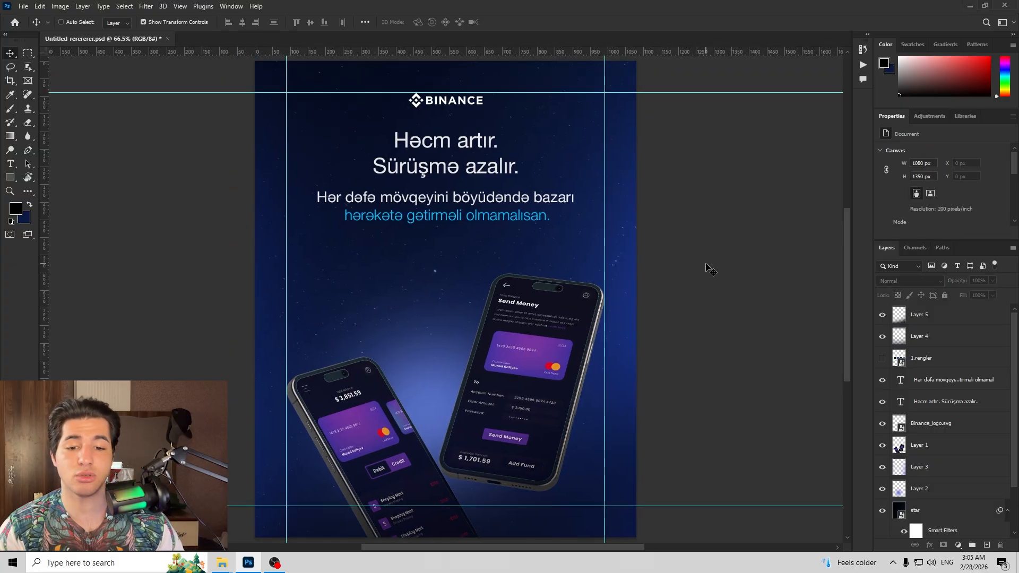
# Step: Draw a white rounded rectangle about 482 × 70 px below the subheading, starting at the left margin guide
pyautogui.scroll(-1, 566, 234)
pyautogui.moveTo(525, 245); pyautogui.dragTo(549, 238)
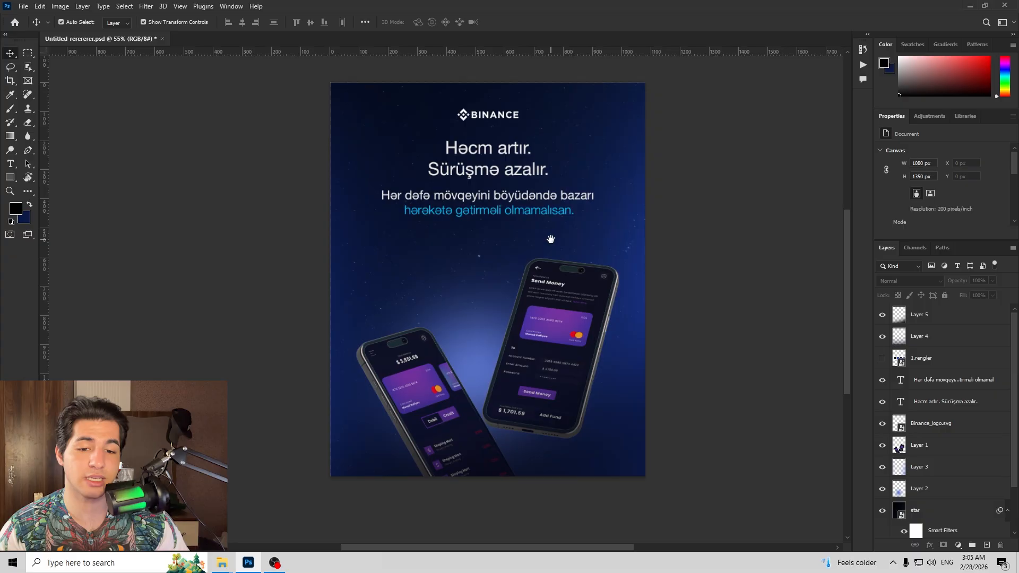
pyautogui.scroll(1, 543, 261)
pyautogui.moveTo(594, 271); pyautogui.dragTo(548, 266)
pyautogui.moveTo(267, 238); pyautogui.dragTo(462, 244)
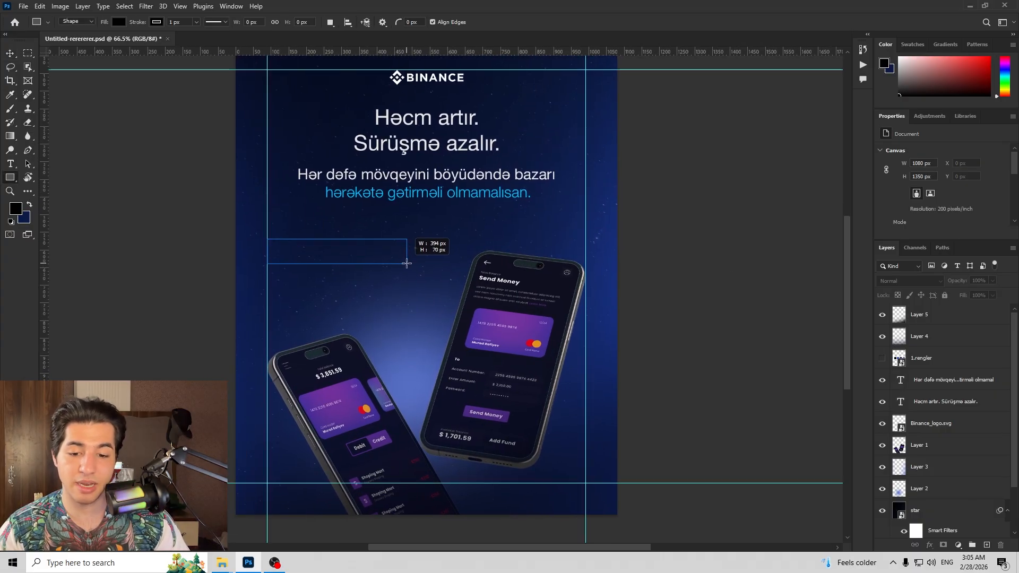
pyautogui.press('v')
pyautogui.scroll(2, 409, 250)
pyautogui.scroll(3, 441, 242)
pyautogui.press('Return')
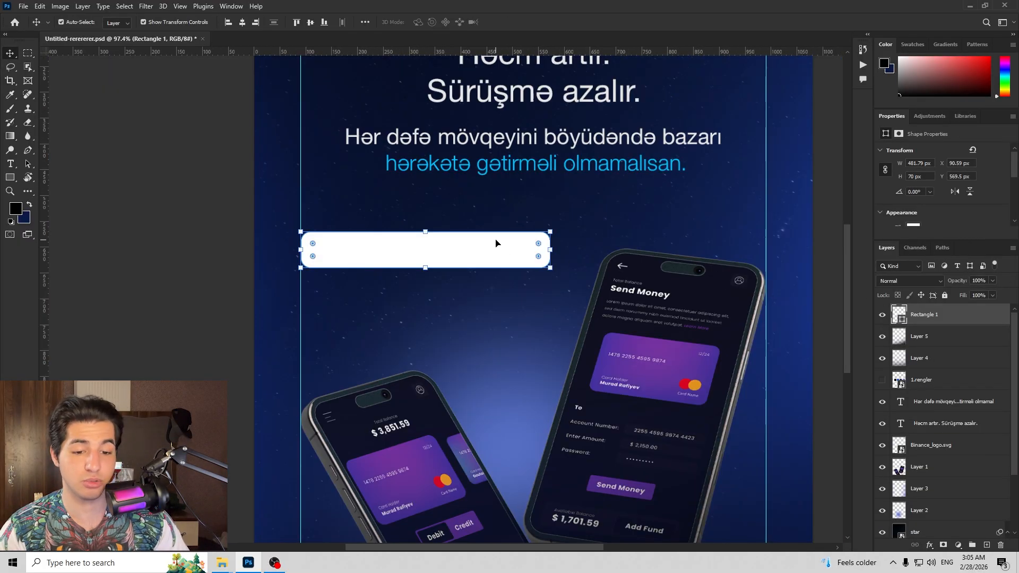
# Step: Add a Bevel & Emboss effect to the rounded rectangle, trying the Outer Bevel style with 407% depth, 120 px size and 9 px soften
pyautogui.click(250, 228)
pyautogui.doubleClick(978, 311)
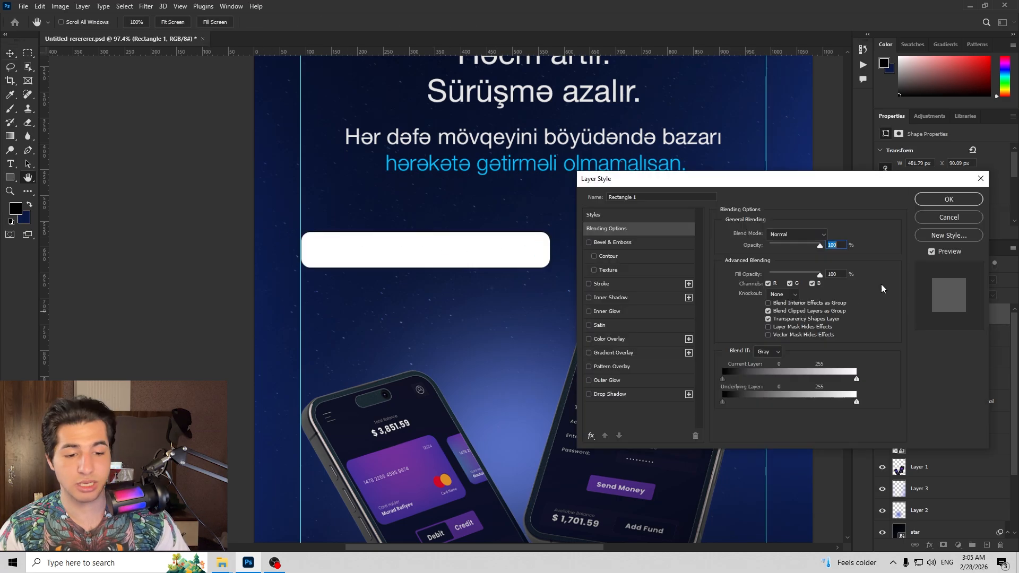
pyautogui.click(626, 246)
pyautogui.moveTo(763, 187); pyautogui.dragTo(716, 193)
pyautogui.click(737, 264)
pyautogui.click(743, 284)
pyautogui.click(744, 295)
pyautogui.click(739, 241)
pyautogui.click(735, 251)
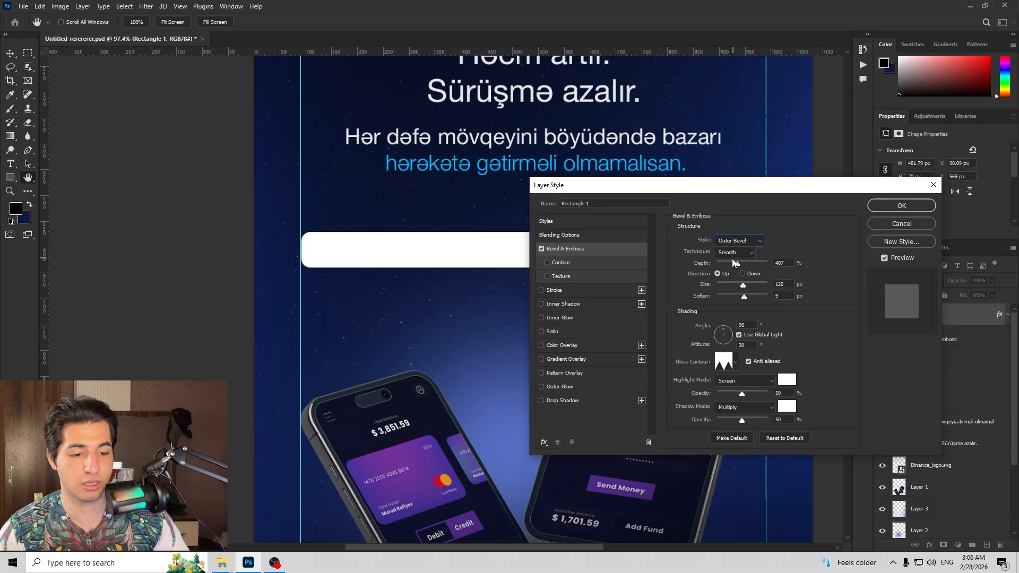
# Step: Switch the bevel's gloss contour to Linear, with 63% depth, 29 px size and 5 px soften
pyautogui.click(731, 295)
pyautogui.click(736, 362)
pyautogui.click(673, 386)
pyautogui.click(851, 349)
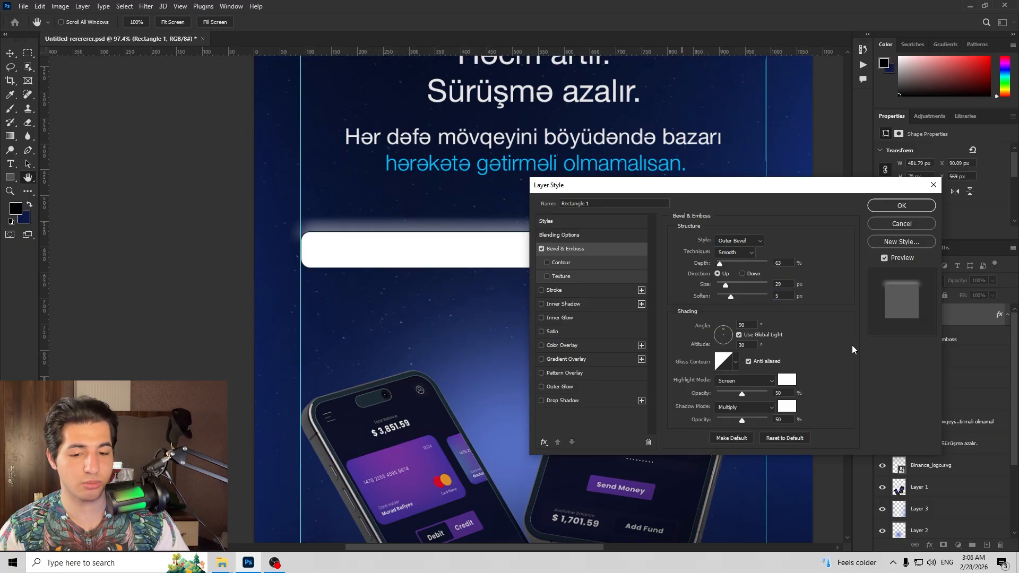
# Step: Change the bevel style to Inner Bevel with direction Up, 407% depth and 49 px size
pyautogui.moveTo(736, 264)
pyautogui.mouseDown()
pyautogui.moveTo(705, 265)
pyautogui.moveTo(723, 265)
pyautogui.mouseUp()
pyautogui.click(734, 242)
pyautogui.click(735, 261)
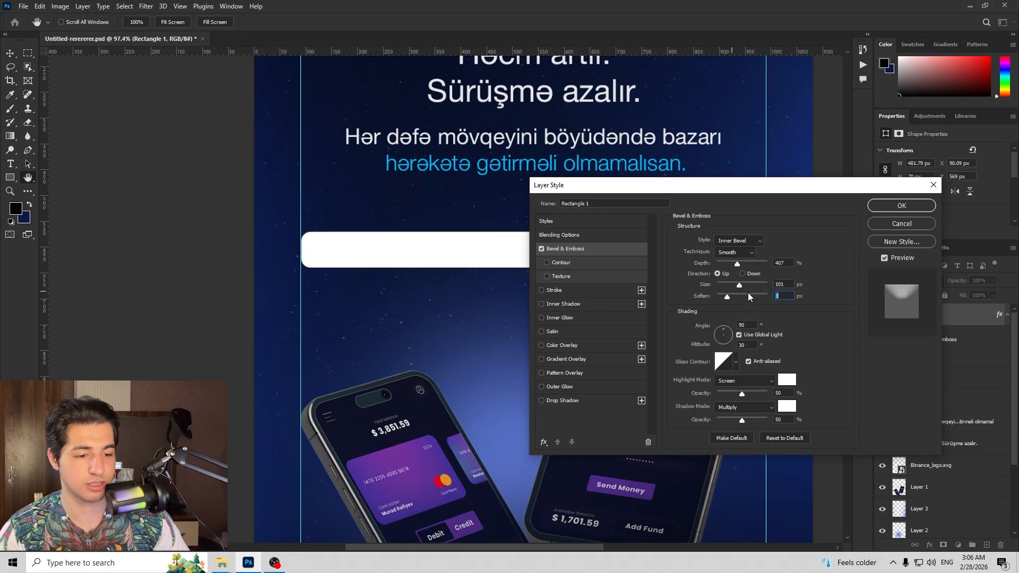
pyautogui.click(743, 274)
pyautogui.click(719, 274)
pyautogui.click(729, 285)
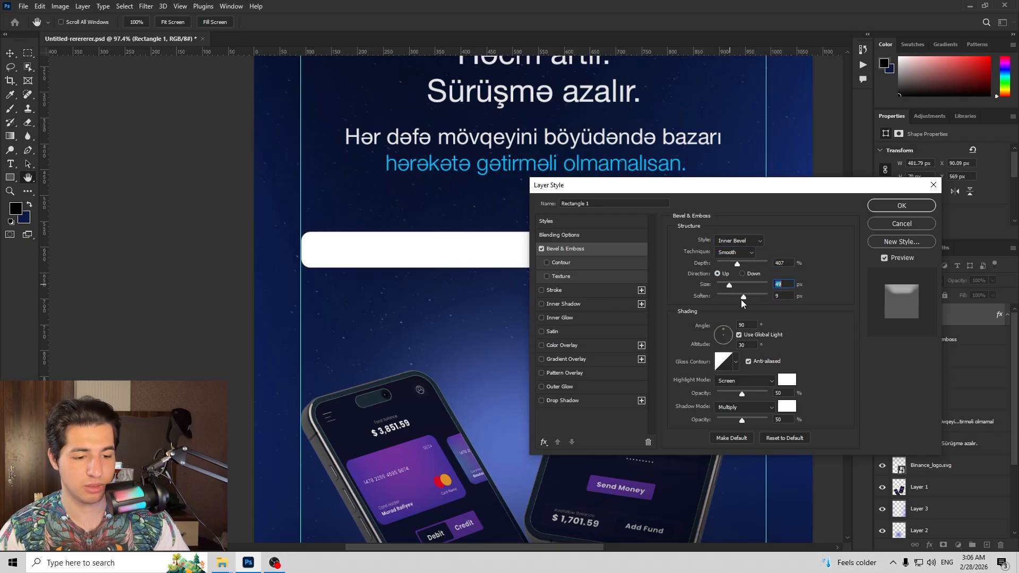
# Step: Set the bevel's soften to 5 px and highlight opacity to 46%, keep the Smooth Inner Bevel, and apply the style
pyautogui.click(732, 297)
pyautogui.moveTo(742, 392); pyautogui.dragTo(740, 393)
pyautogui.click(746, 253)
pyautogui.click(746, 253)
pyautogui.click(742, 240)
pyautogui.click(742, 241)
pyautogui.click(901, 206)
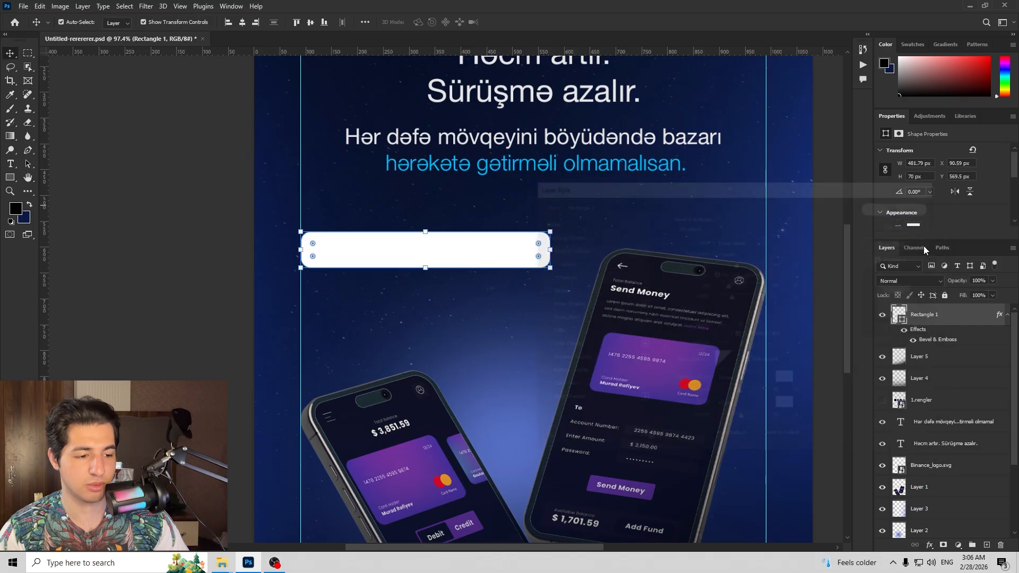
# Step: Set the rounded rectangle's fill to 0% and reduce its bevel to a thin edge highlight
pyautogui.moveTo(962, 295); pyautogui.dragTo(838, 297)
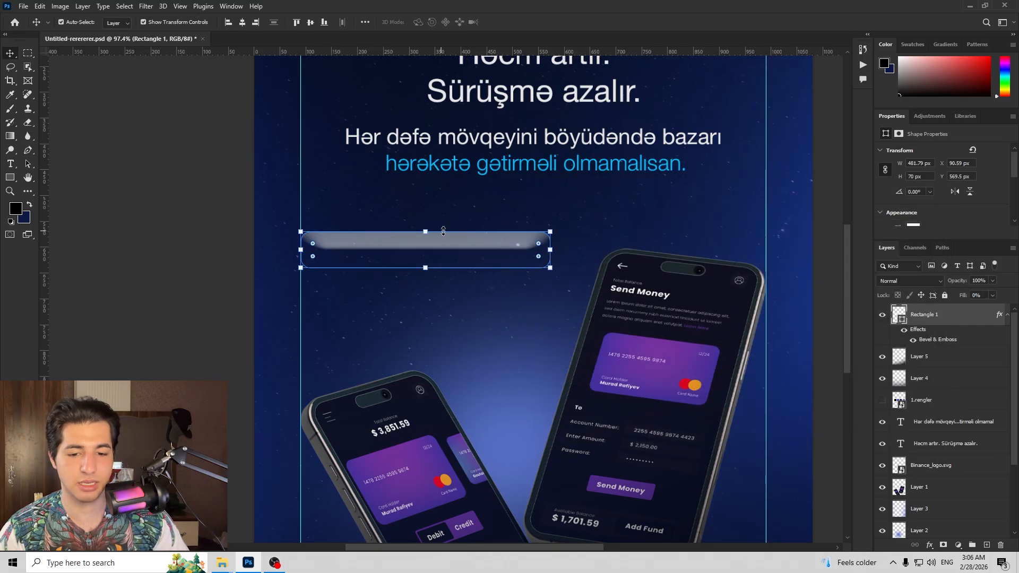
pyautogui.scroll(3, 456, 250)
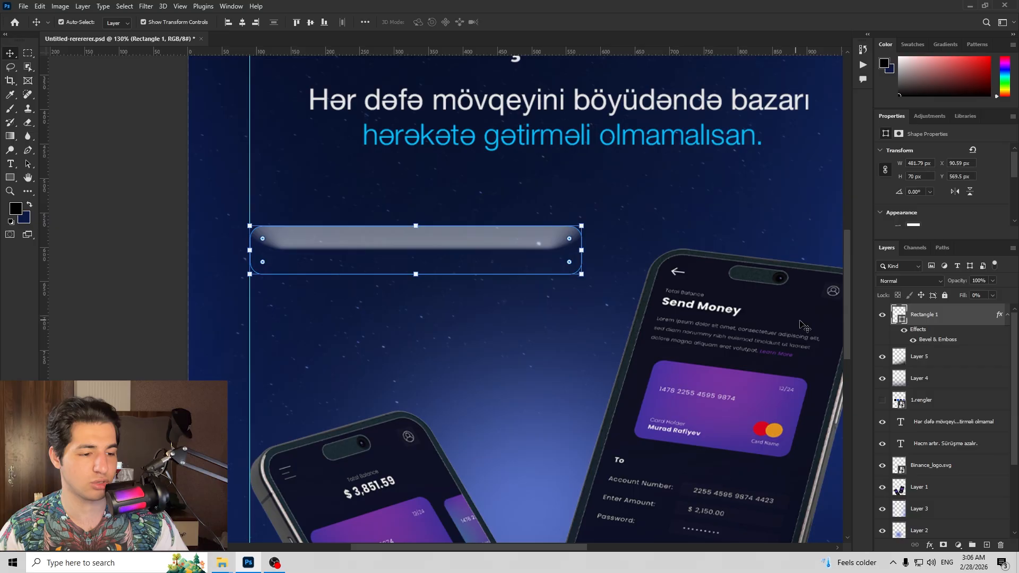
pyautogui.doubleClick(970, 316)
pyautogui.click(571, 250)
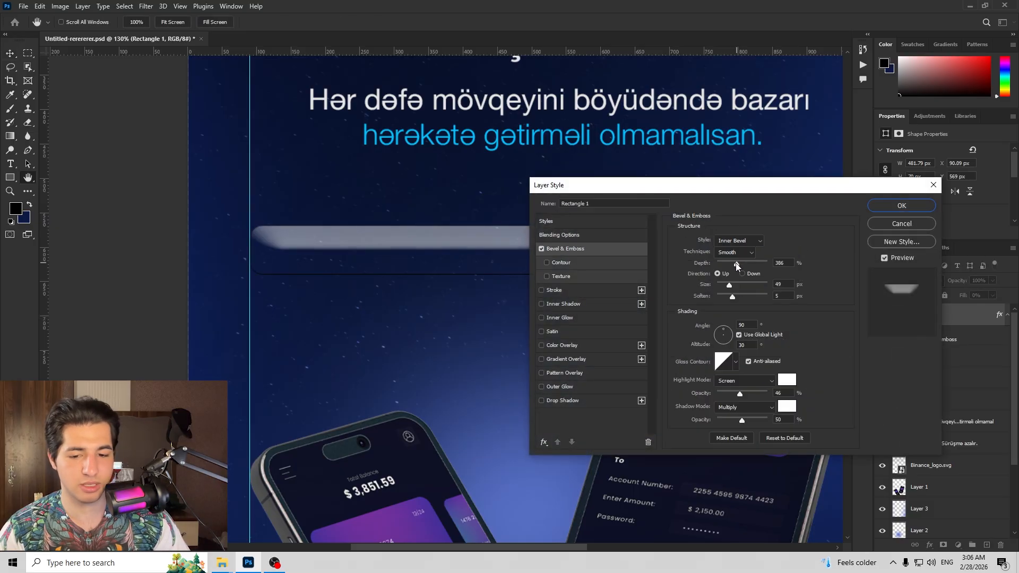
pyautogui.moveTo(724, 266); pyautogui.dragTo(709, 295)
pyautogui.press('Return')
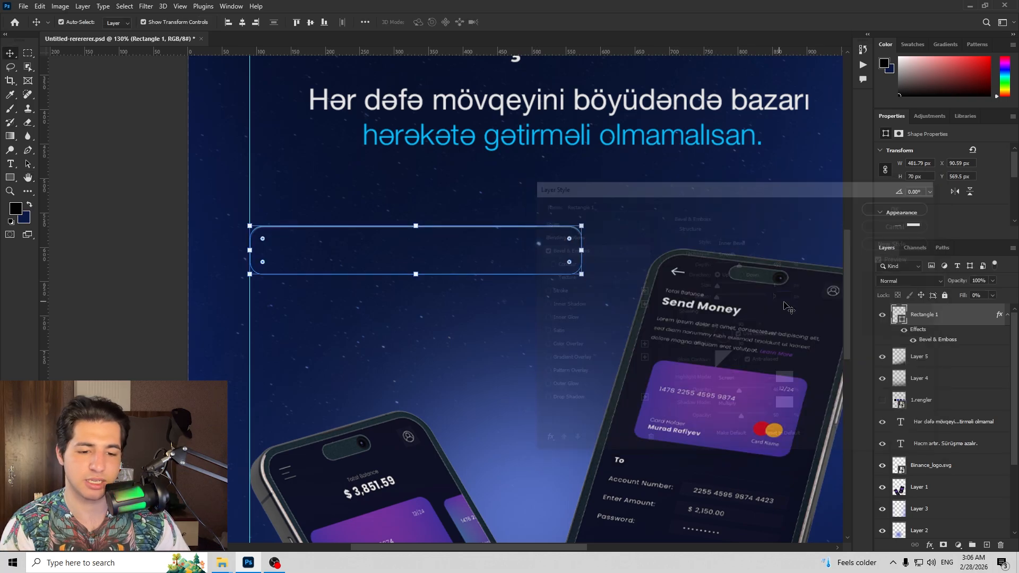
# Step: Scale the rounded rectangle down to about 449 × 65 px, keeping it at the left margin guide
pyautogui.moveTo(528, 239); pyautogui.dragTo(510, 239)
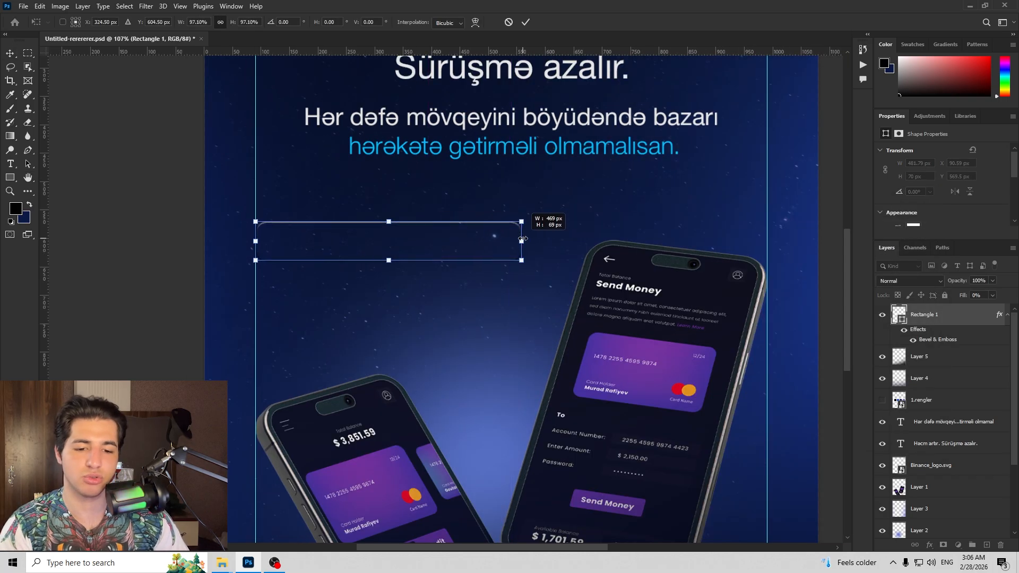
pyautogui.press('Return')
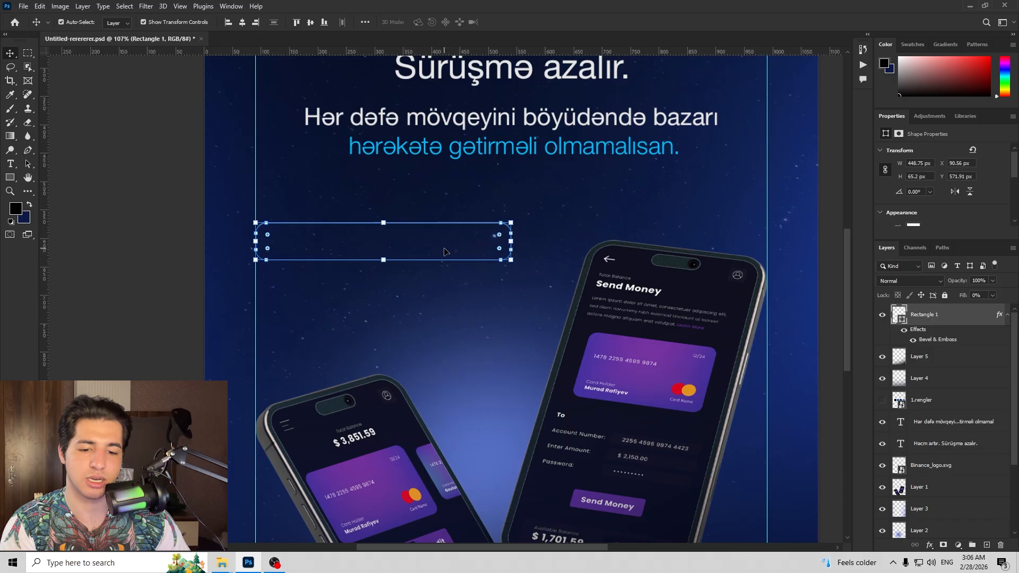
pyautogui.scroll(-2, 430, 265)
pyautogui.scroll(2, 419, 276)
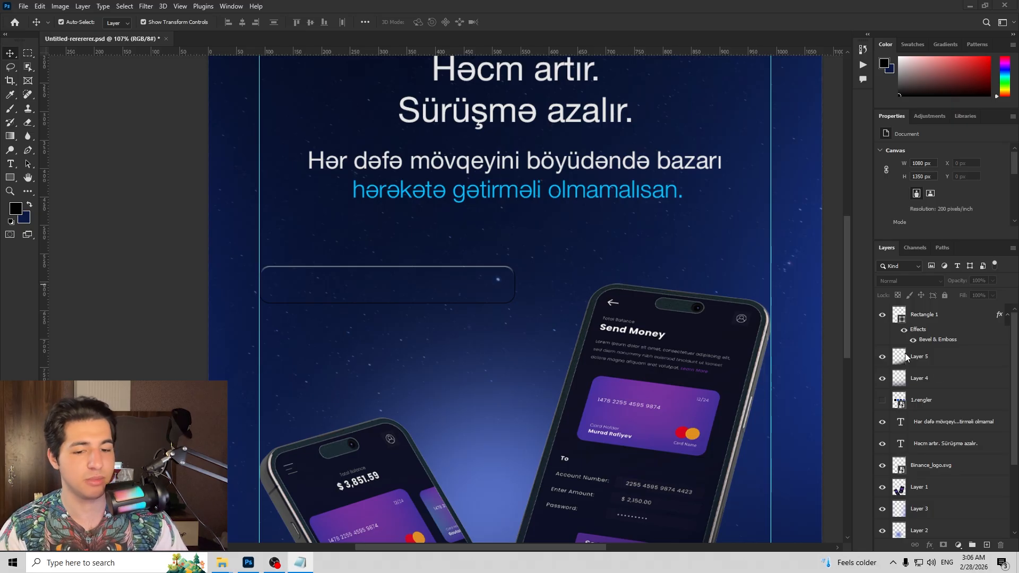
# Step: Add the text "Ağıllı ödəniş yönləndirmə sistemi" over the rounded rectangle and colour it white
pyautogui.press('t')
pyautogui.click(398, 285)
pyautogui.write('Ağıllı ödəniş yönləndirmə sistemi')
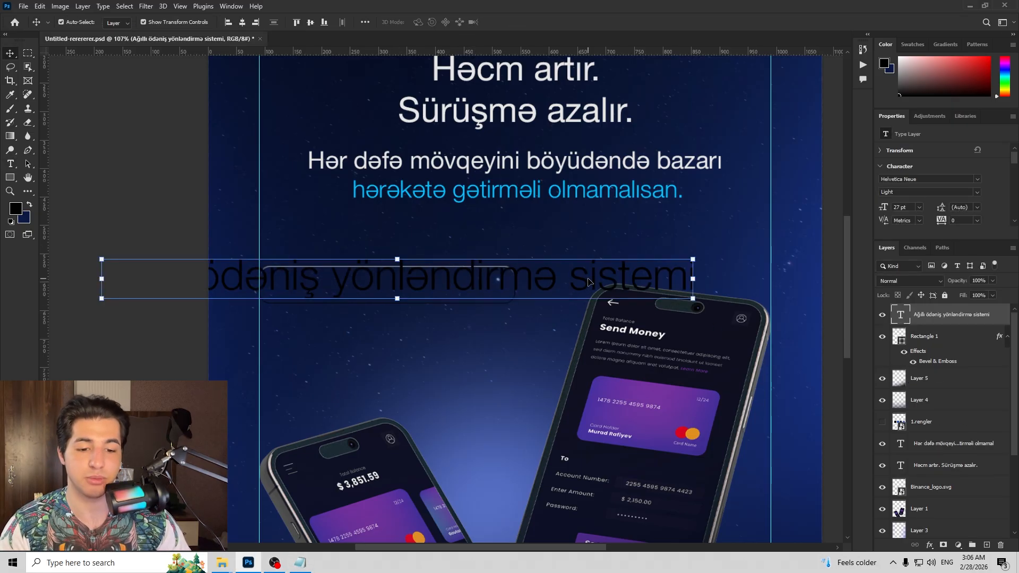
pyautogui.hotkey('ctrl', 'a')
pyautogui.click(425, 22)
pyautogui.click(486, 156)
pyautogui.click(723, 154)
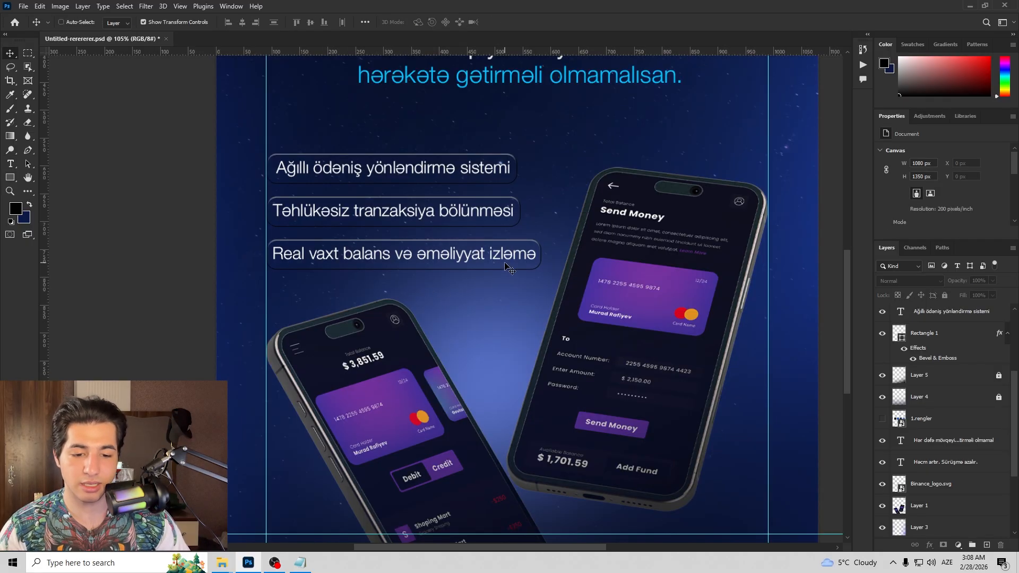
# Step: Select the two-phone mockup layer and duplicate it
pyautogui.scroll(3, 504, 264)
pyautogui.moveTo(468, 276); pyautogui.dragTo(456, 259)
pyautogui.scroll(-3, 451, 273)
pyautogui.keyDown('ctrl'); pyautogui.click(388, 345); pyautogui.keyUp('ctrl')
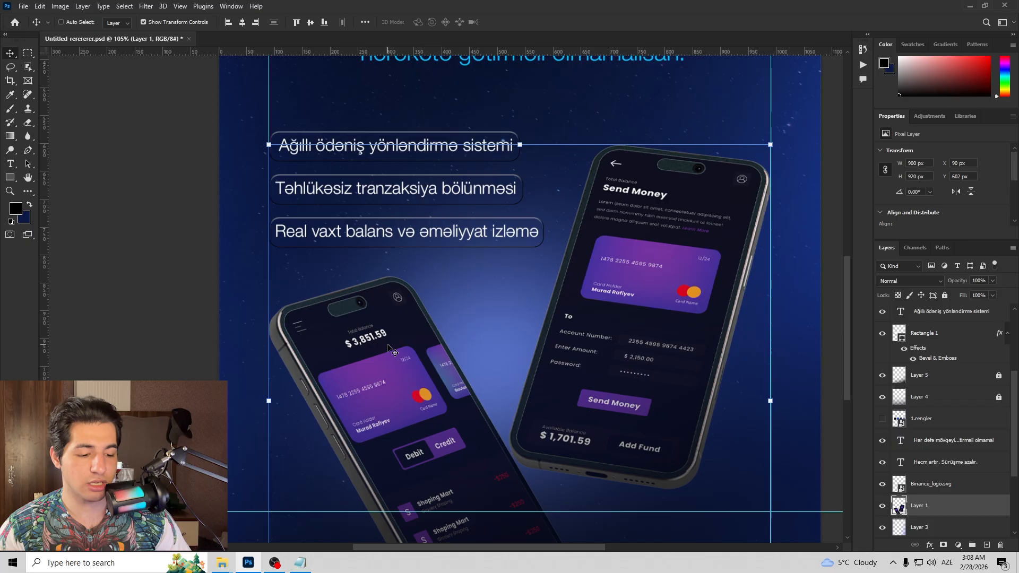
pyautogui.scroll(-3, 388, 344)
pyautogui.keyDown('ctrl'); pyautogui.click(170, 315); pyautogui.keyUp('ctrl')
# Step: Move the "Ağıllı ödəniş yönləndirmə sistemi" label with its rectangle down so it overlaps the top of the left phone
pyautogui.moveTo(373, 334); pyautogui.dragTo(471, 215)
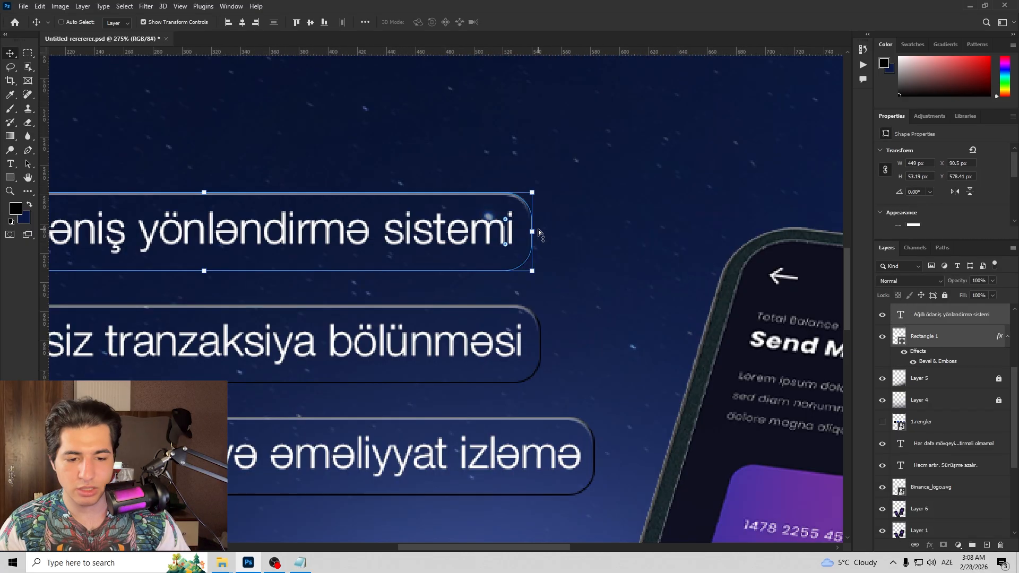
pyautogui.scroll(-5, 538, 233)
pyautogui.moveTo(457, 233); pyautogui.dragTo(451, 367)
pyautogui.click(171, 293)
pyautogui.moveTo(488, 313); pyautogui.dragTo(433, 249)
pyautogui.click(439, 304)
pyautogui.click(781, 294)
# Step: Apply a Gaussian Blur with a 6 px radius to the duplicated phone layer
pyautogui.click(595, 233)
pyautogui.click(146, 6)
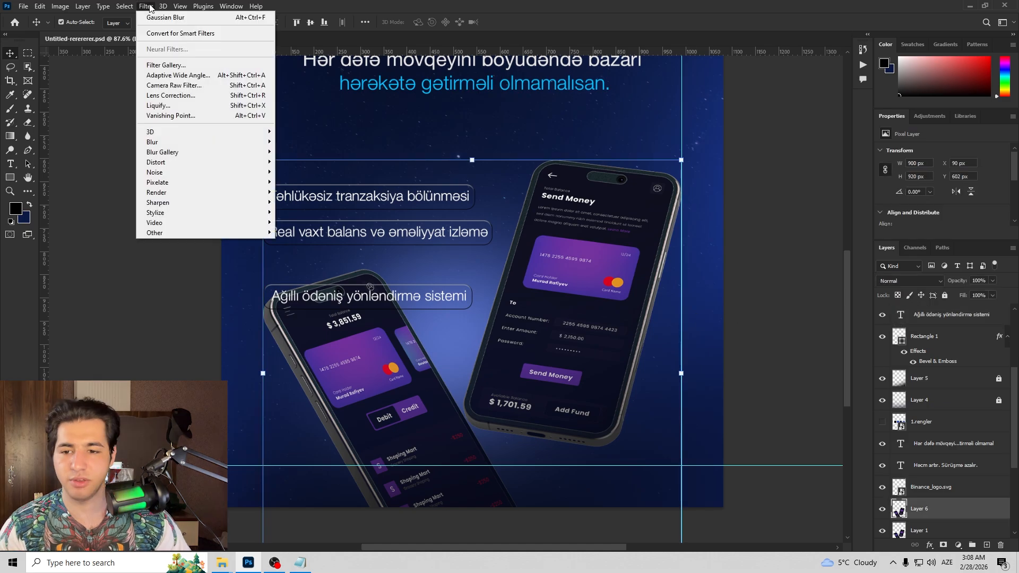
pyautogui.moveTo(218, 142)
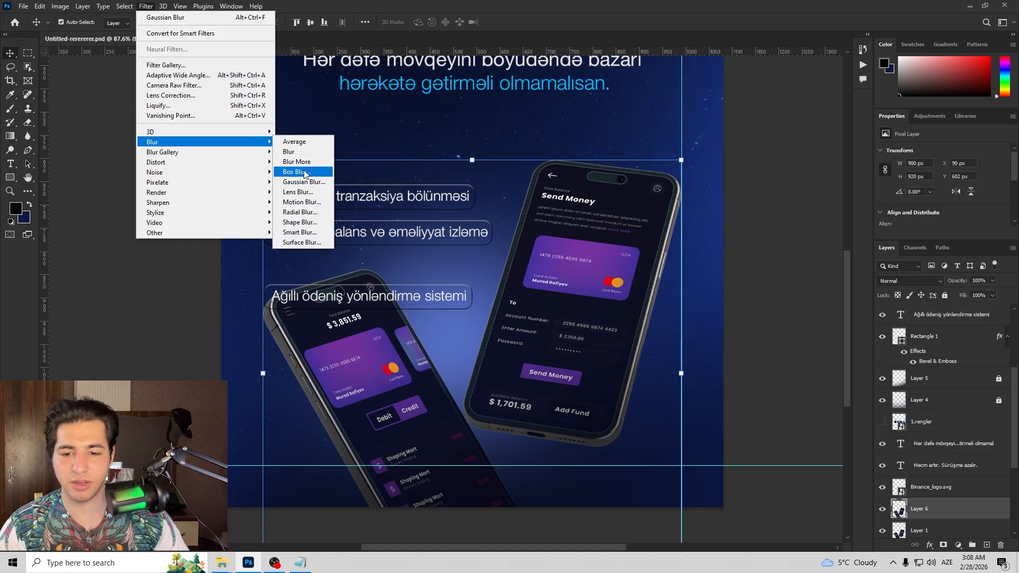
pyautogui.click(310, 183)
pyautogui.moveTo(584, 311); pyautogui.dragTo(571, 312)
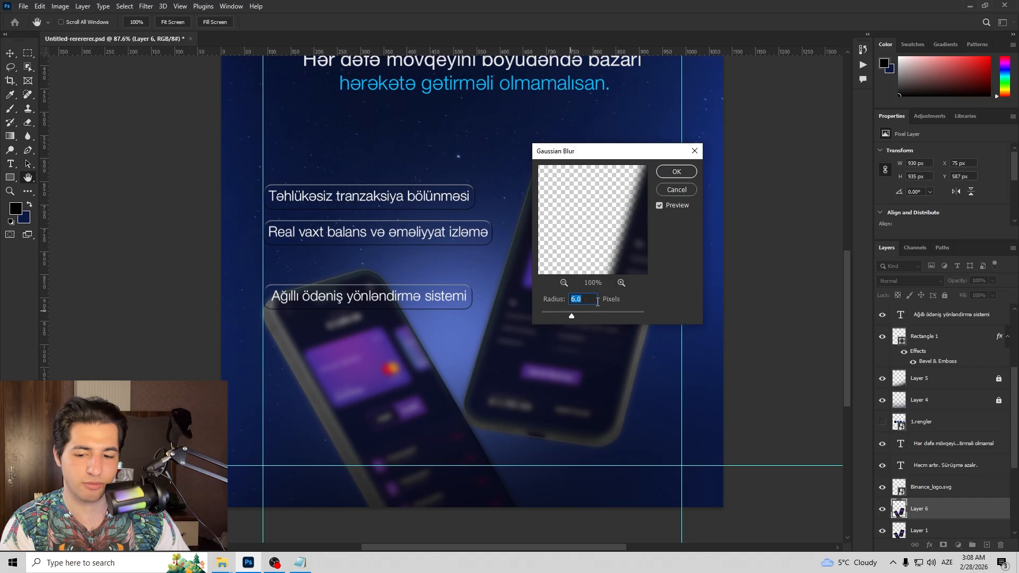
pyautogui.press('Return')
# Step: Mask the blurred phone layer to the shape of the rounded rectangle behind the "Ağıllı ödəniş yönləndirmə sistemi" label
pyautogui.click(700, 318)
pyautogui.click(474, 295)
pyautogui.click(420, 389)
pyautogui.click(937, 345)
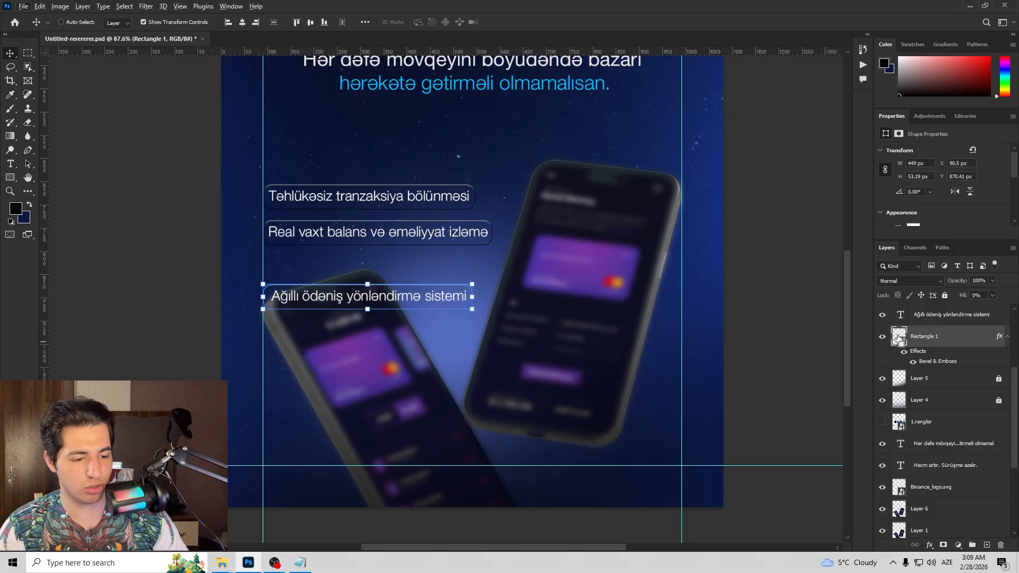
pyautogui.moveTo(899, 339); pyautogui.dragTo(896, 510)
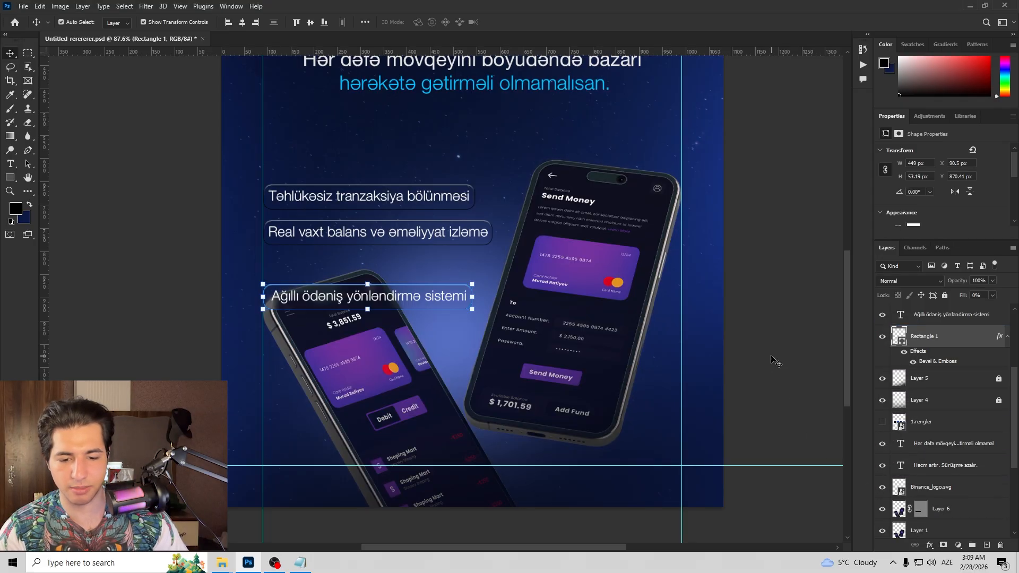
pyautogui.keyDown('ctrl'); pyautogui.click(775, 365); pyautogui.keyUp('ctrl')
# Step: Examine the frosted-glass effect behind the label over the left phone, comparing it with and without the blurred layer
pyautogui.scroll(6, 371, 315)
pyautogui.moveTo(378, 259); pyautogui.dragTo(439, 252)
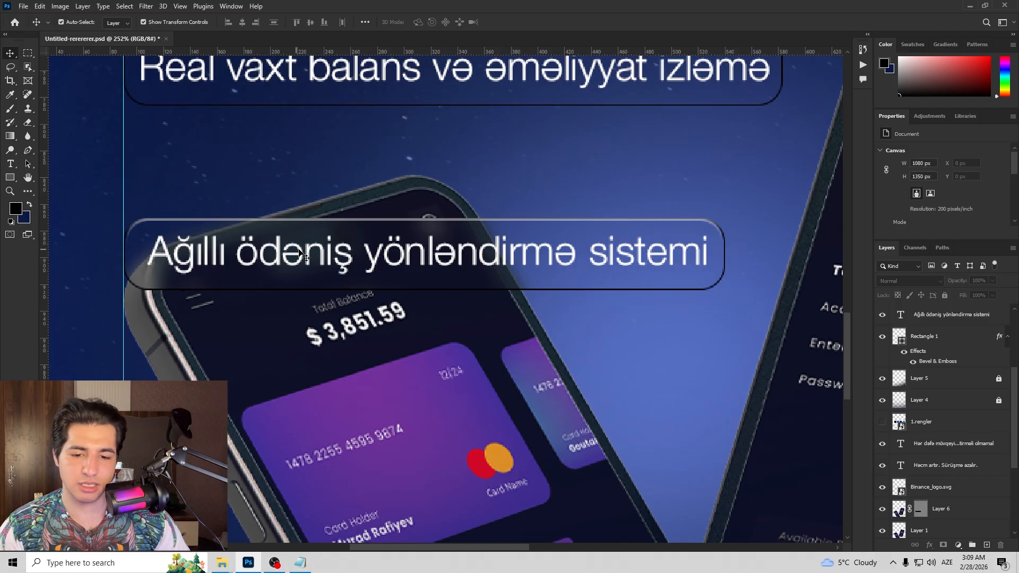
pyautogui.scroll(-6, 431, 254)
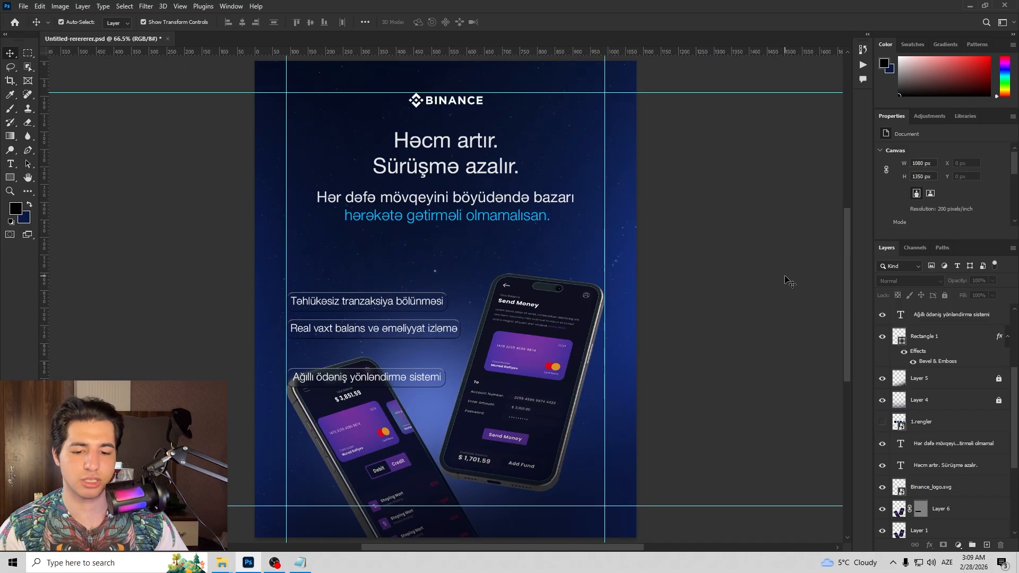
pyautogui.scroll(4, 349, 394)
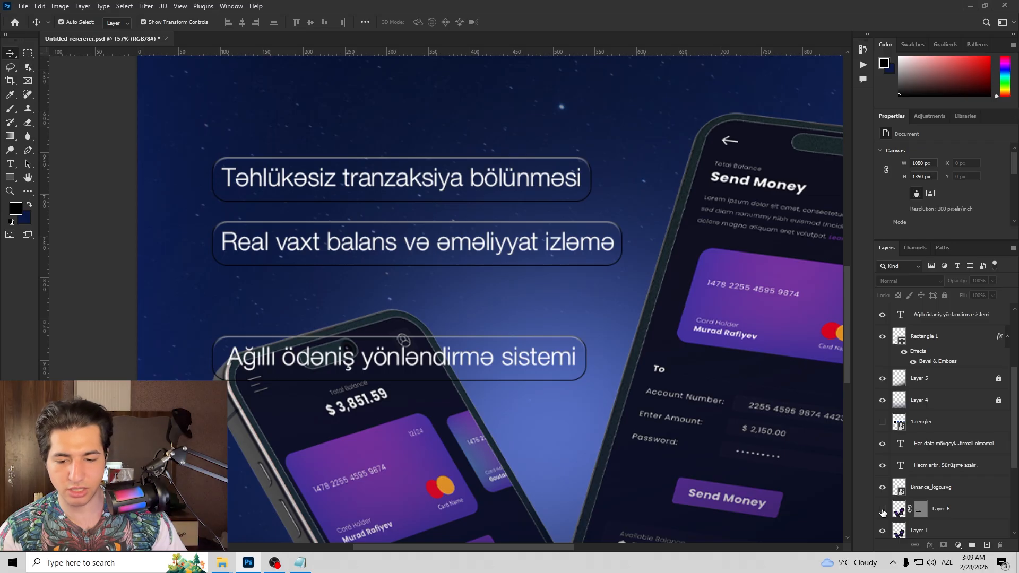
pyautogui.click(882, 509)
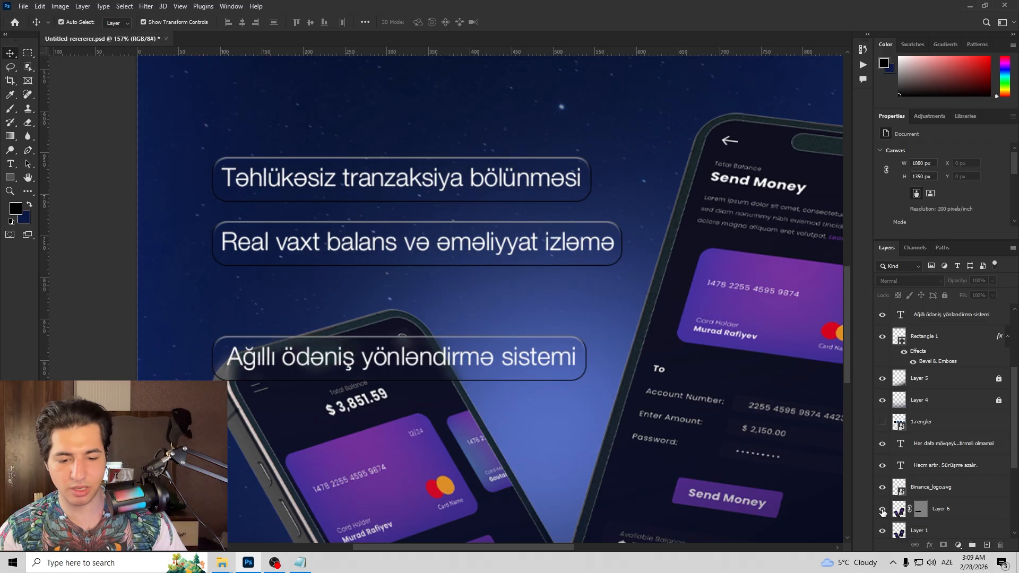
pyautogui.keyDown('ctrl'); pyautogui.click(536, 365); pyautogui.keyUp('ctrl')
pyautogui.scroll(2, 590, 367)
pyautogui.scroll(-4, 590, 367)
pyautogui.moveTo(586, 347); pyautogui.dragTo(531, 301)
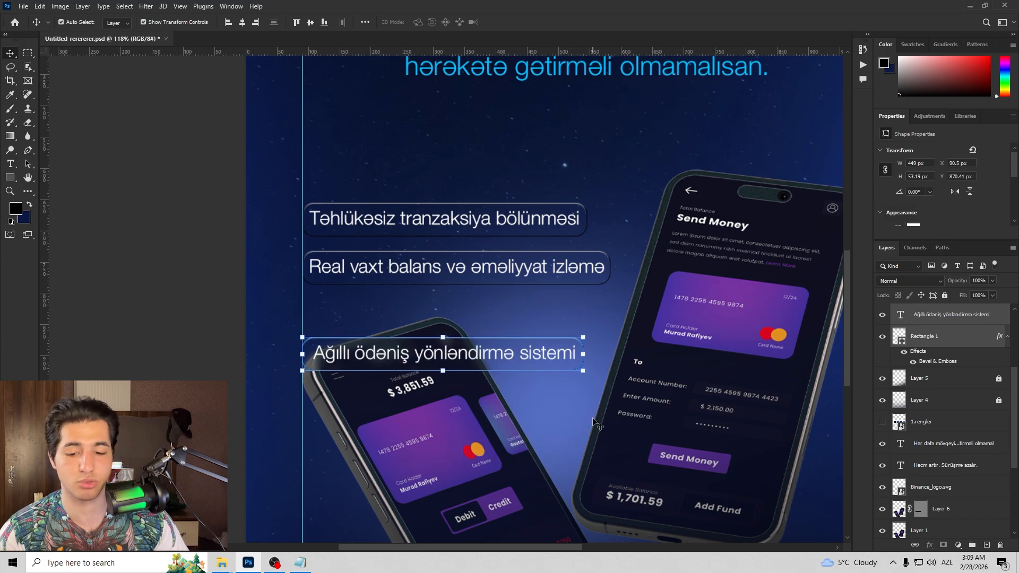
pyautogui.scroll(-1, 597, 424)
pyautogui.click(812, 390)
pyautogui.scroll(-2, 812, 390)
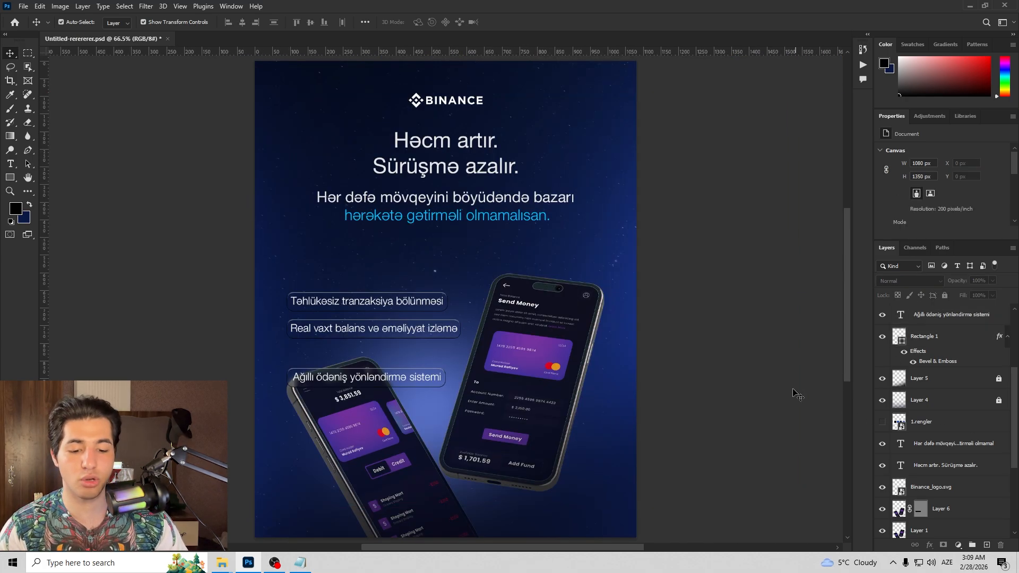
pyautogui.hotkey('ctrl', ';')
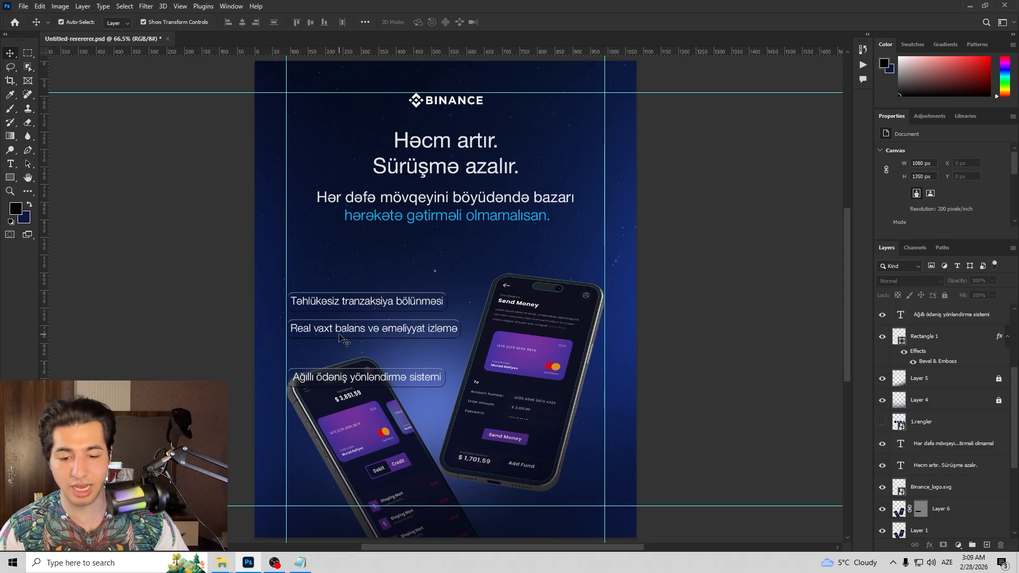
# Step: Move the "Təhlükəsiz tranzaksiya bölünməsi" label with its rectangle down onto the lower part of the right phone
pyautogui.scroll(3, 369, 332)
pyautogui.click(371, 331)
pyautogui.scroll(2, 520, 349)
pyautogui.click(428, 246)
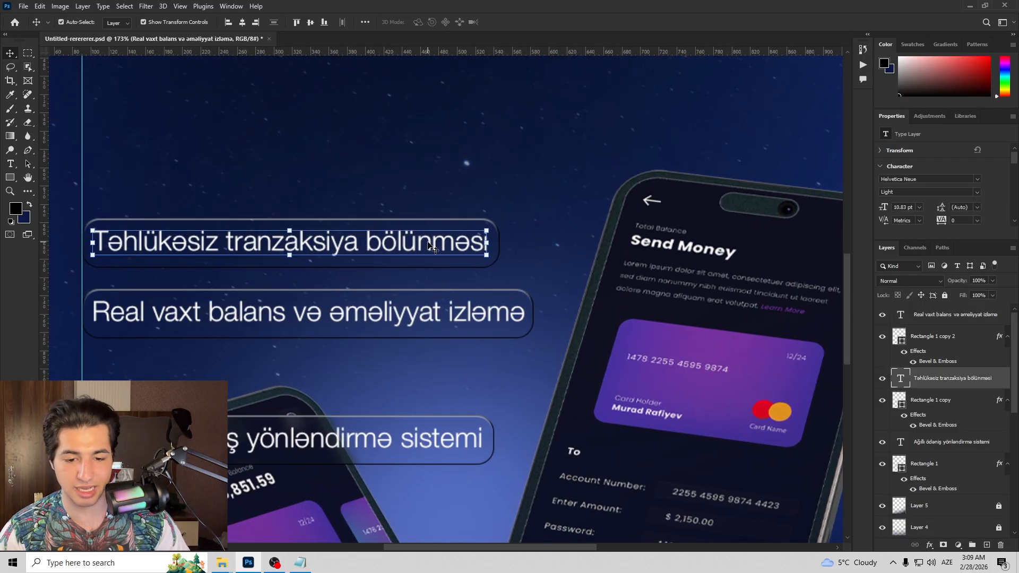
pyautogui.scroll(1, 429, 245)
pyautogui.scroll(2, 476, 298)
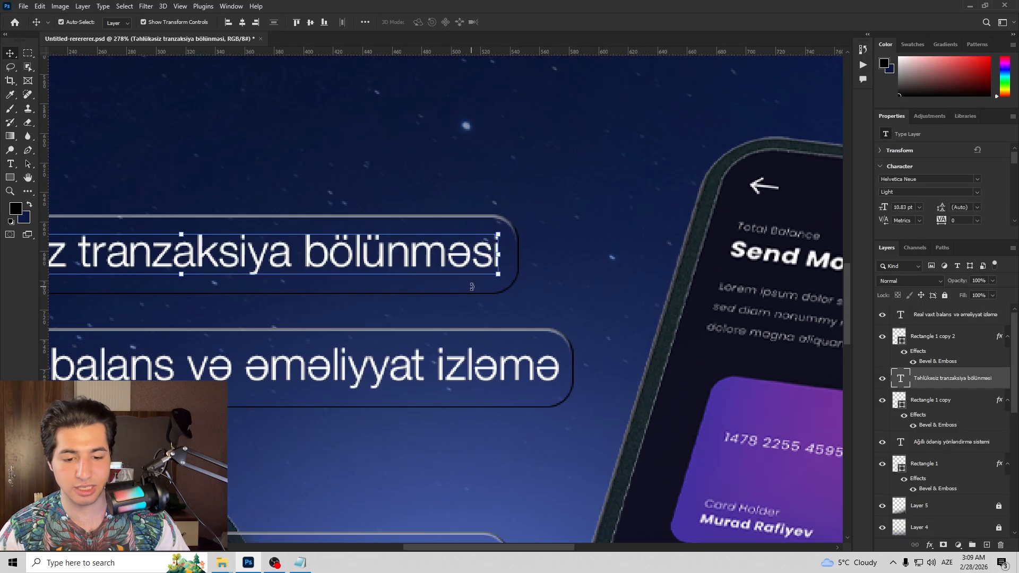
pyautogui.scroll(-5, 450, 264)
pyautogui.moveTo(438, 261); pyautogui.dragTo(588, 385)
# Step: Duplicate the original sharp phone mockup layer, undoing the duplicate's reordering in the layer stack
pyautogui.click(578, 417)
pyautogui.scroll(5, 579, 417)
pyautogui.scroll(-2, 903, 486)
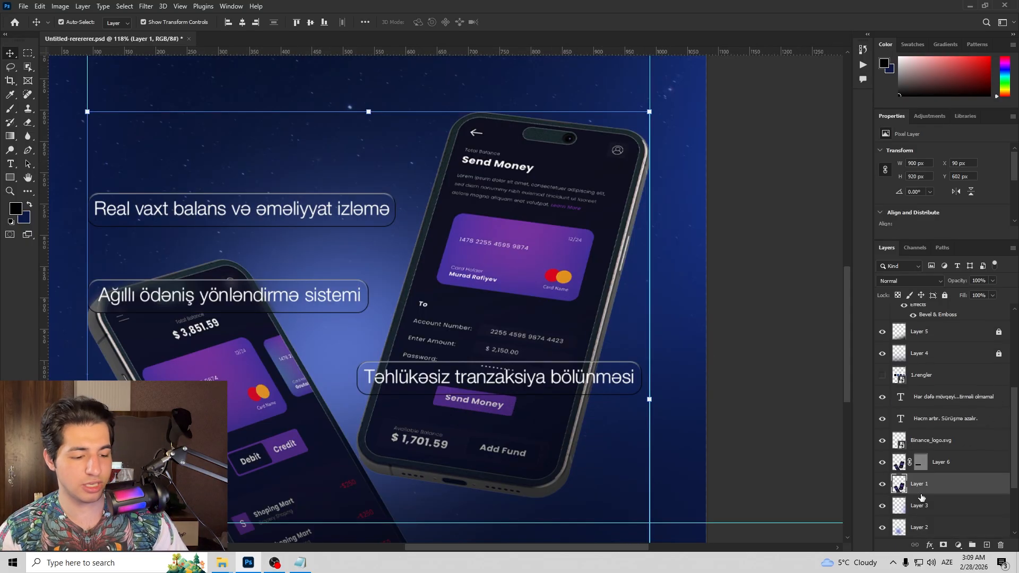
pyautogui.hotkey('ctrl', 'shift', 'alt', 'n')
pyautogui.moveTo(932, 490); pyautogui.dragTo(932, 452)
pyautogui.hotkey('ctrl', 'z')
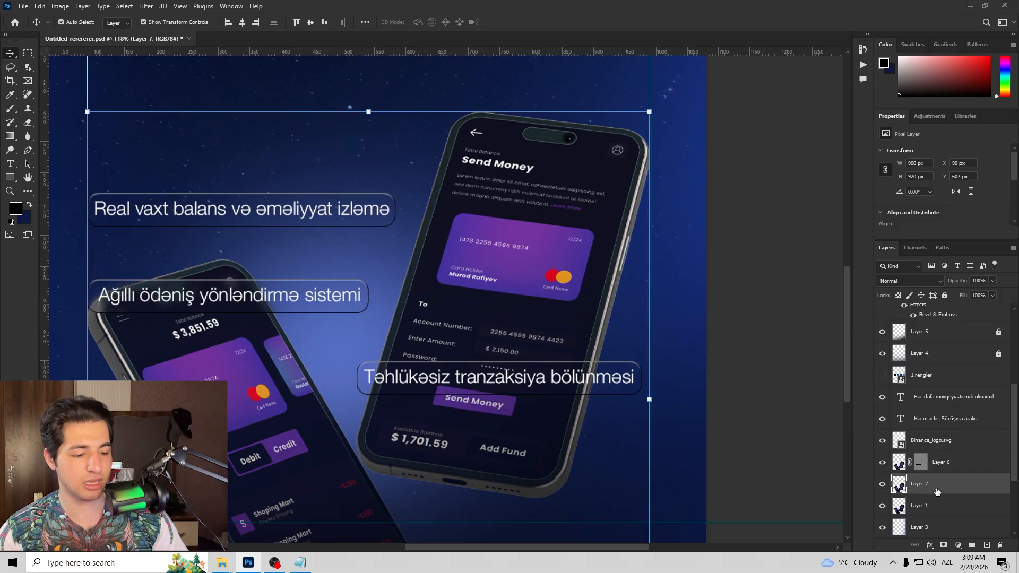
# Step: Apply a Gaussian Blur with a 6.0 pixel radius to the duplicated phone mockup layer
pyautogui.scroll(-3, 502, 401)
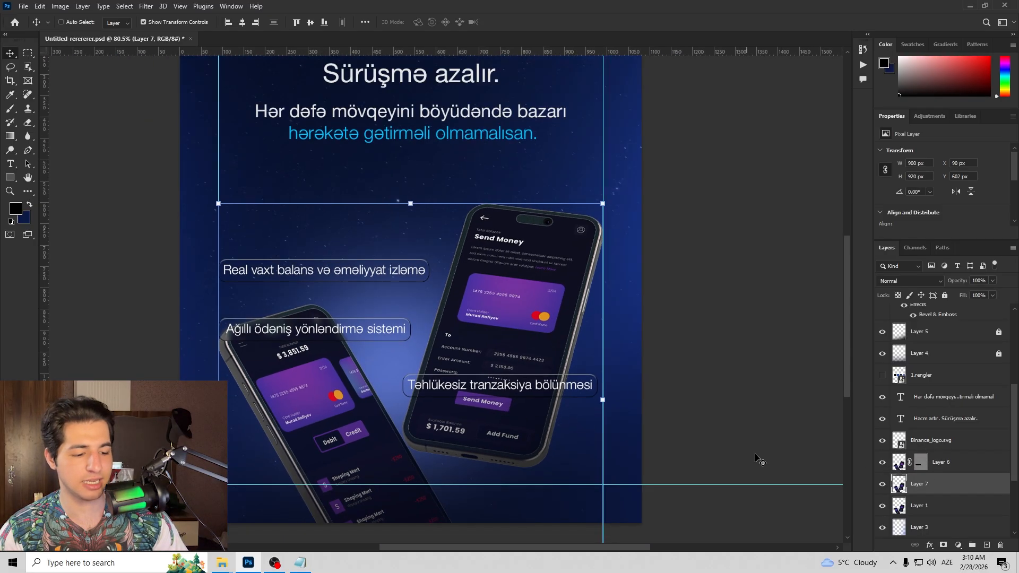
pyautogui.click(146, 6)
pyautogui.moveTo(198, 144)
pyautogui.click(305, 182)
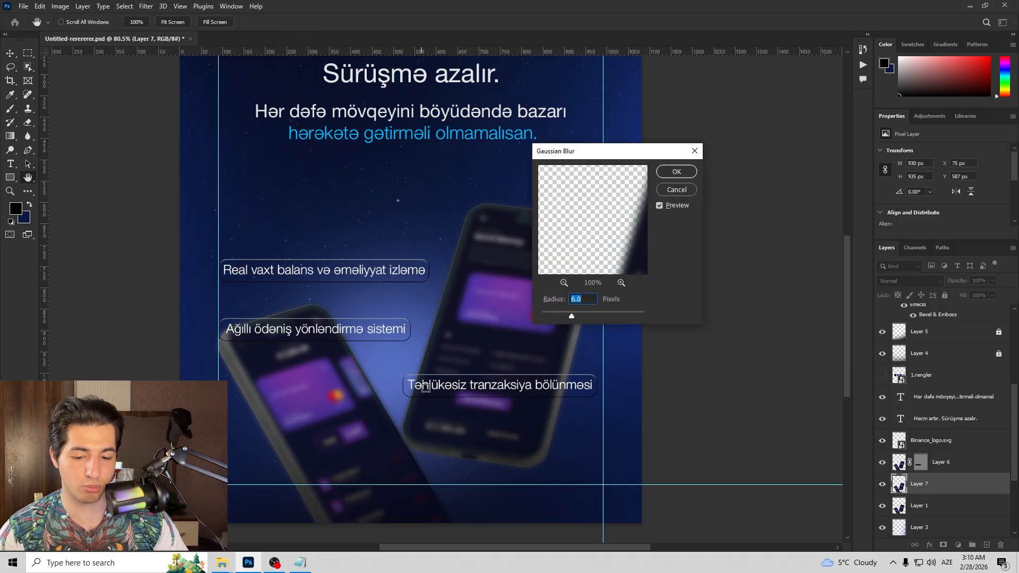
pyautogui.click(676, 171)
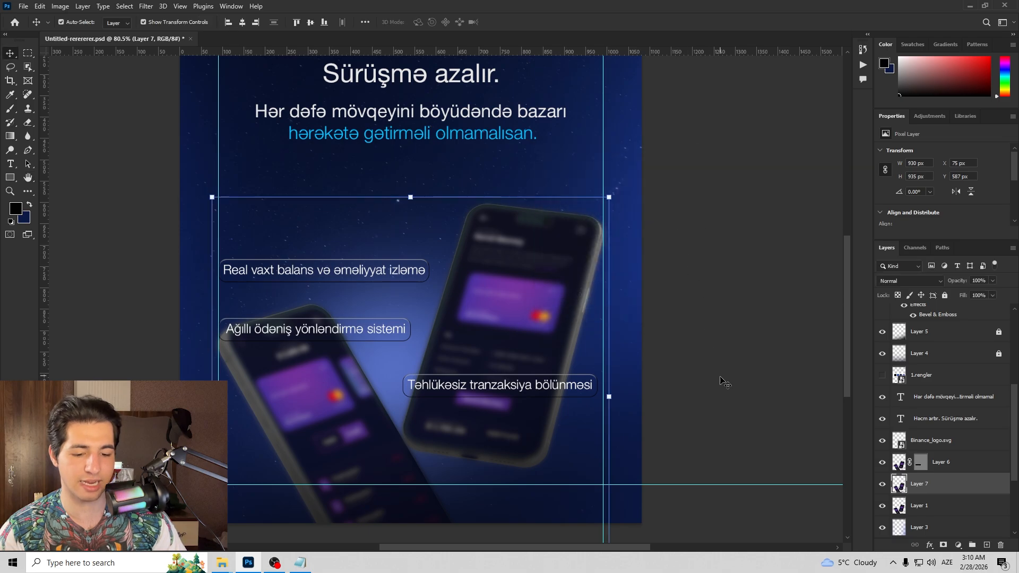
pyautogui.click(723, 377)
# Step: Move the "Təhlükəsiz tranzaksiya bölünməsi" text and its rectangle down the layer stack to just above the "Həcm artır. Sürüşmə azalır." text layer
pyautogui.click(594, 381)
pyautogui.scroll(-1, 932, 423)
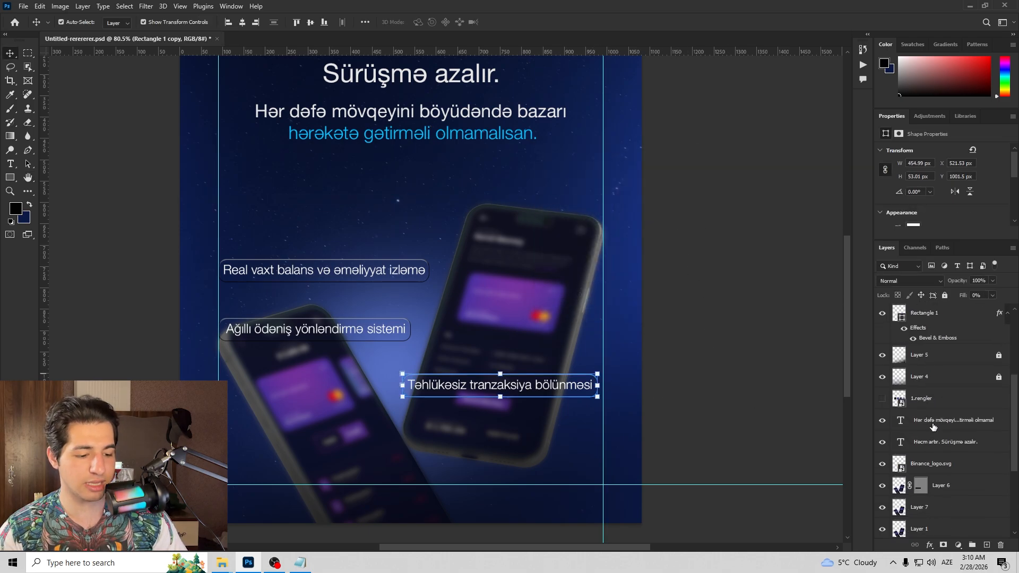
pyautogui.scroll(2, 933, 420)
pyautogui.click(684, 390)
pyautogui.scroll(5, 594, 390)
pyautogui.click(588, 387)
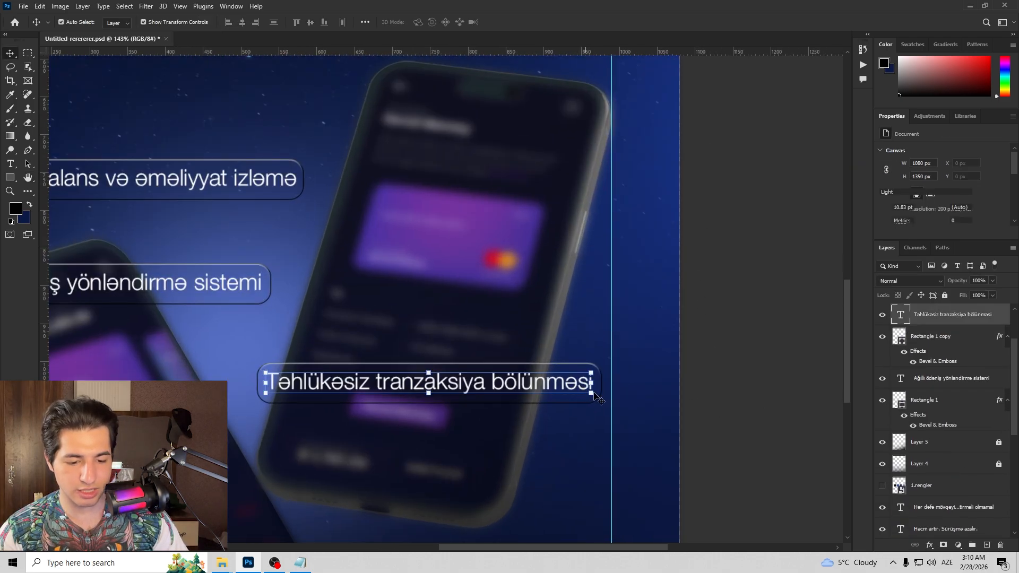
pyautogui.scroll(4, 596, 392)
pyautogui.keyDown('shift'); pyautogui.click(601, 383); pyautogui.keyUp('shift')
pyautogui.scroll(-3, 609, 383)
pyautogui.scroll(-1, 902, 378)
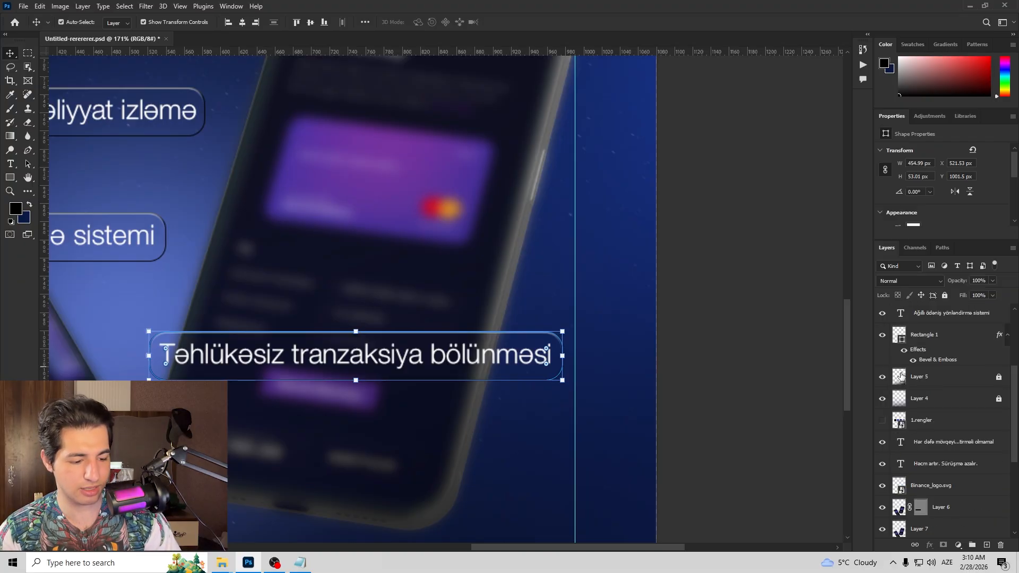
pyautogui.hotkey('ctrl', '[')
pyautogui.hotkey('ctrl', '[')
pyautogui.hotkey('ctrl', '[')
pyautogui.hotkey('ctrl', '[')
pyautogui.hotkey('ctrl', '[')
pyautogui.hotkey('ctrl', '[')
pyautogui.hotkey('ctrl', '[')
pyautogui.hotkey('ctrl', '[')
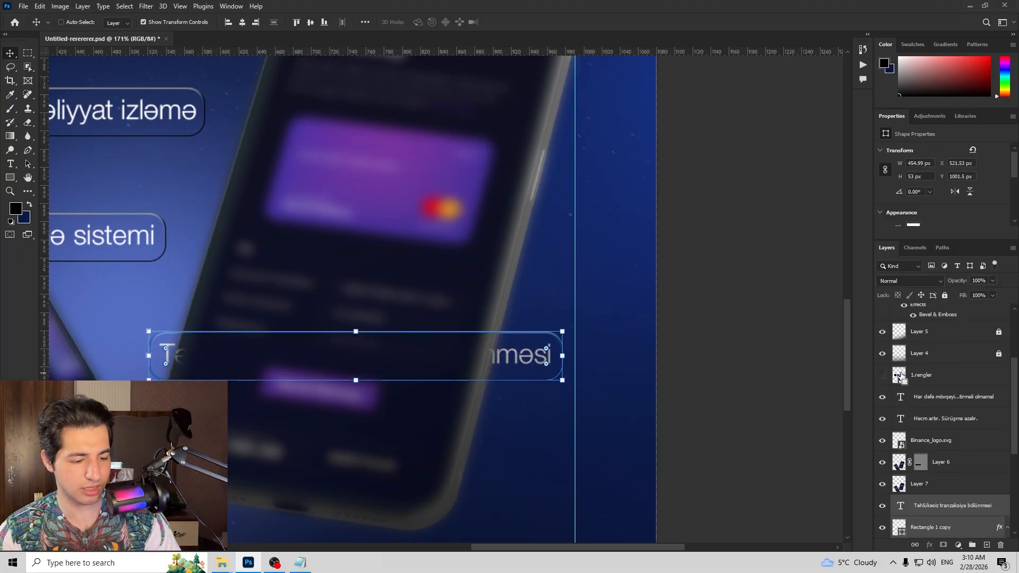
pyautogui.hotkey('ctrl', ']')
pyautogui.hotkey('ctrl', ']')
pyautogui.hotkey('ctrl', ']')
pyautogui.hotkey('ctrl', ']')
pyautogui.click(784, 326)
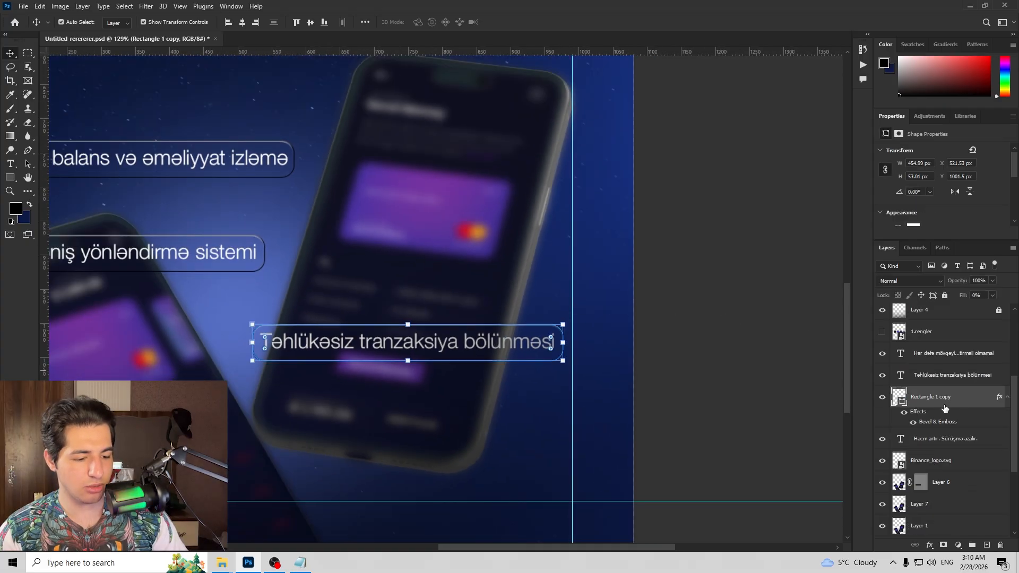
# Step: Mask the second blurred phone layer to the shape of the rectangle behind the "Təhlükəsiz tranzaksiya bölünməsi" label and check the frosted effect
pyautogui.scroll(-1, 926, 398)
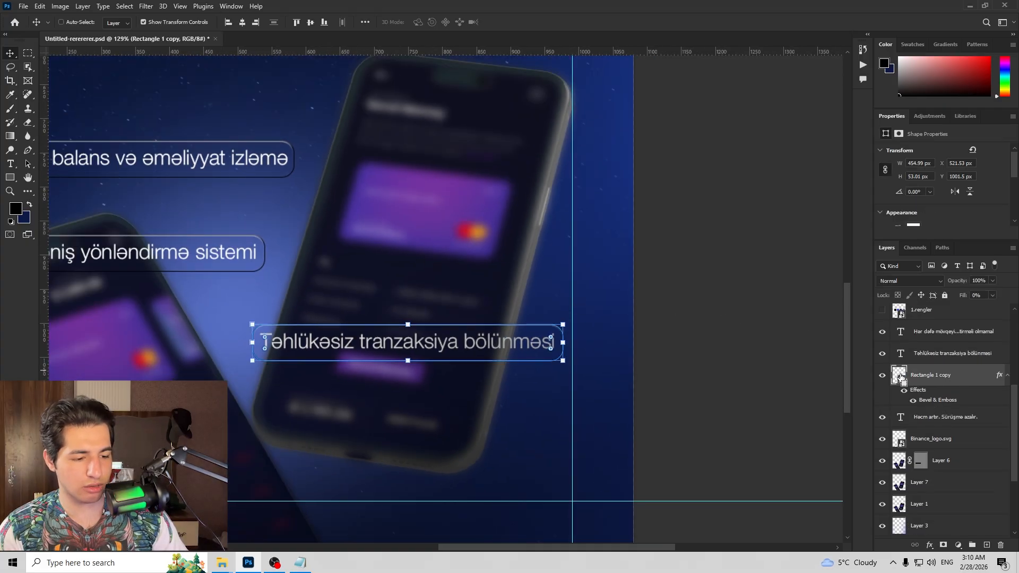
pyautogui.moveTo(900, 376); pyautogui.dragTo(904, 484)
pyautogui.click(713, 345)
pyautogui.hotkey('ctrl', '0')
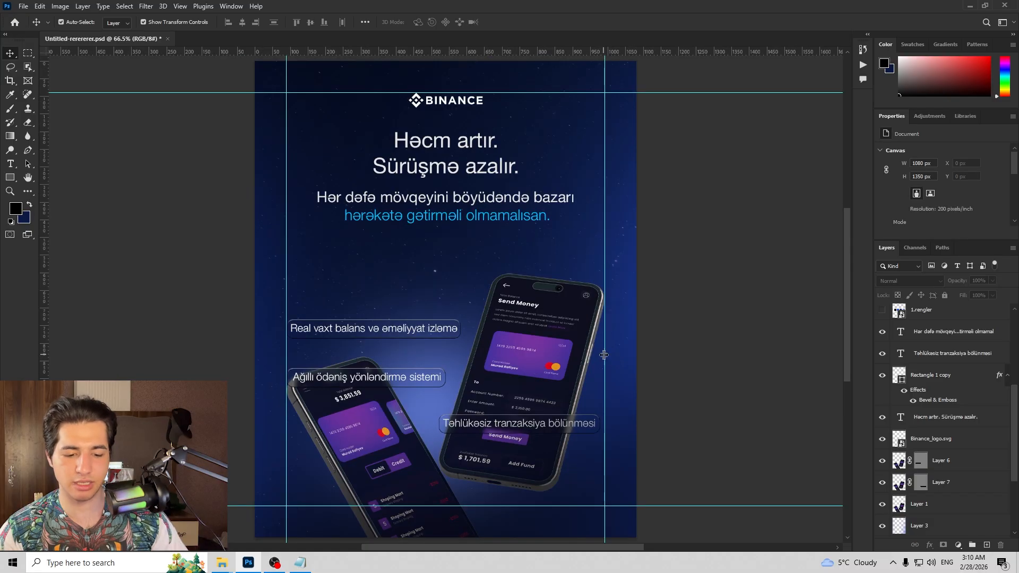
pyautogui.scroll(5, 603, 380)
pyautogui.scroll(-3, 322, 355)
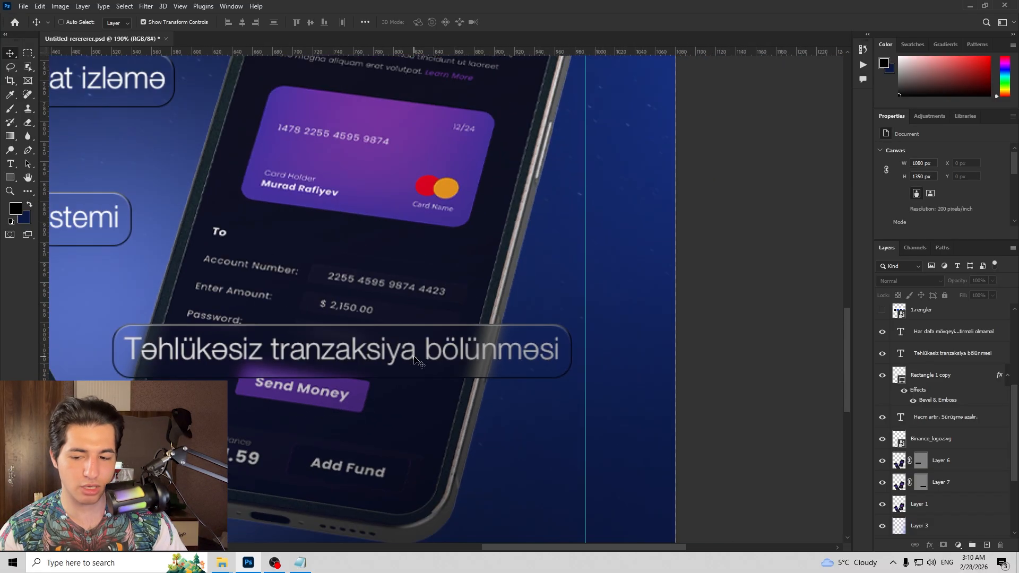
pyautogui.scroll(-4, 312, 345)
pyautogui.hscroll(-3, 512, 321)
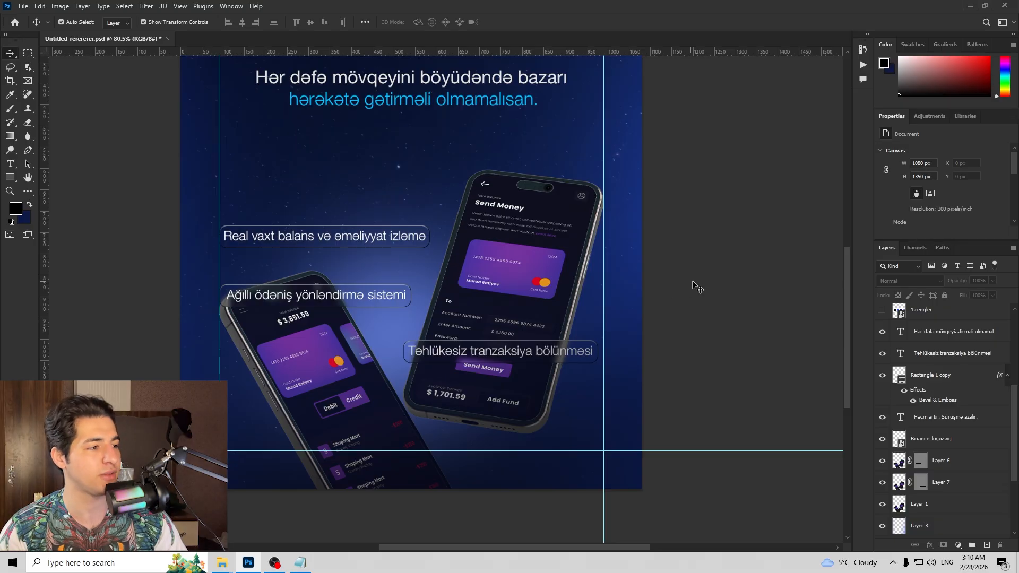
# Step: Move the "Real vaxt balans və əməliyyat izləmə" label with its rectangle onto the upper part of the right phone
pyautogui.keyDown('ctrl'); pyautogui.click(414, 236); pyautogui.keyUp('ctrl')
pyautogui.scroll(5, 414, 234)
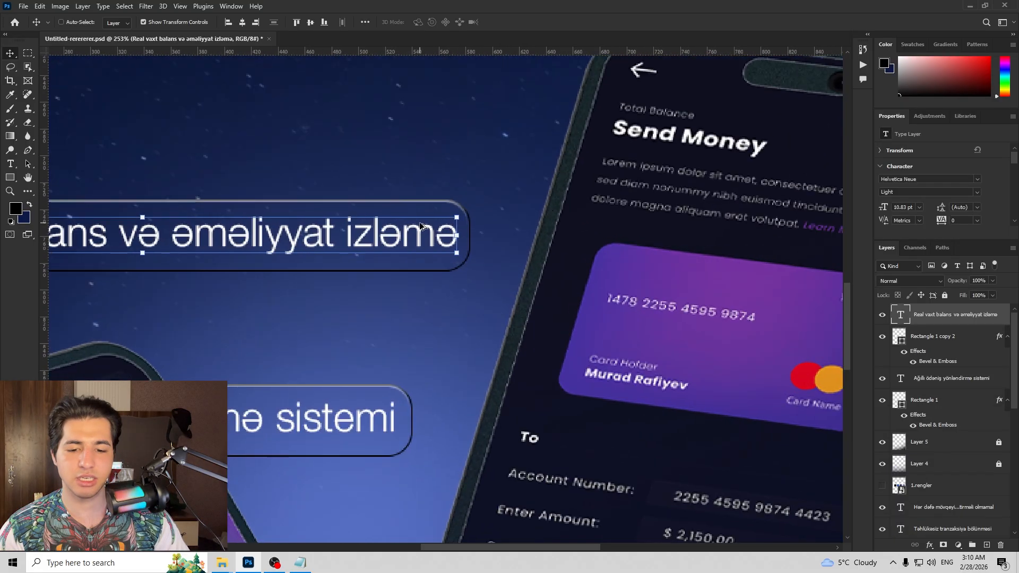
pyautogui.scroll(-5, 425, 207)
pyautogui.moveTo(393, 223); pyautogui.dragTo(570, 186)
pyautogui.scroll(-3, 570, 186)
pyautogui.scroll(4, 592, 268)
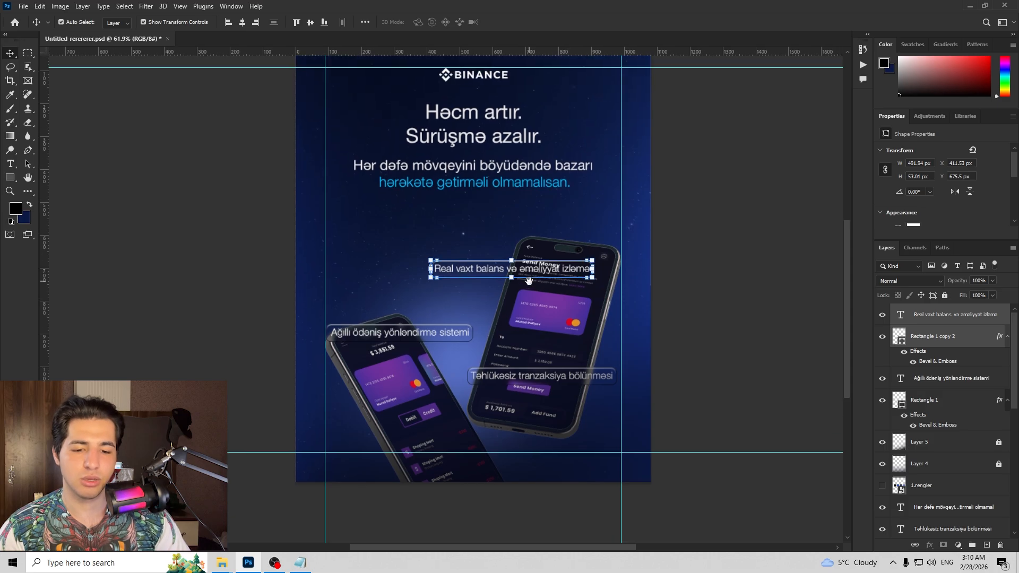
pyautogui.scroll(2, 592, 268)
pyautogui.scroll(-4, 643, 251)
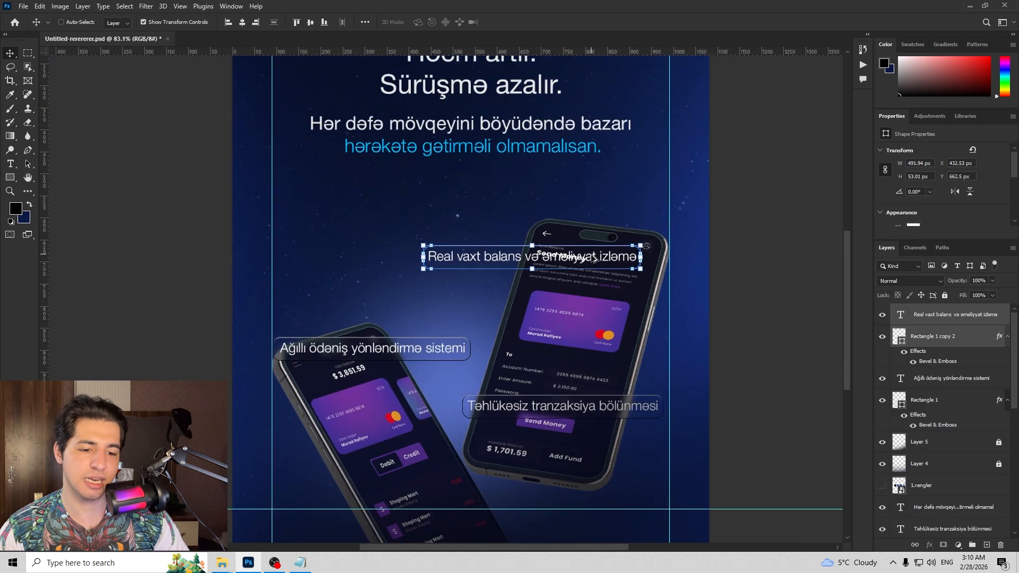
pyautogui.keyDown('ctrl'); pyautogui.click(812, 297); pyautogui.keyUp('ctrl')
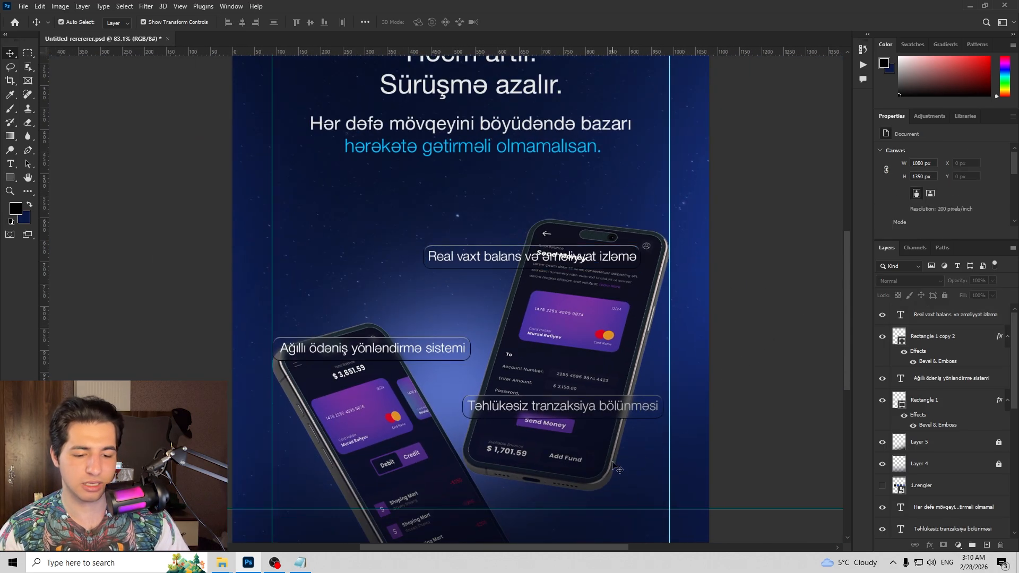
# Step: Duplicate the sharp phone mockup layer and apply a Gaussian Blur with a 6.0 pixel radius to the copy
pyautogui.click(615, 468)
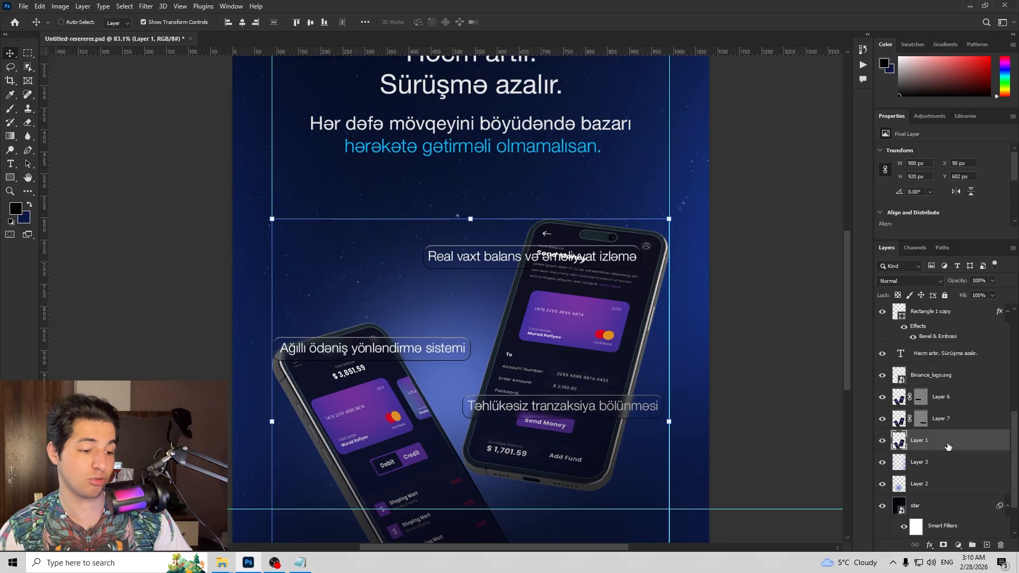
pyautogui.hotkey('ctrl', 'j')
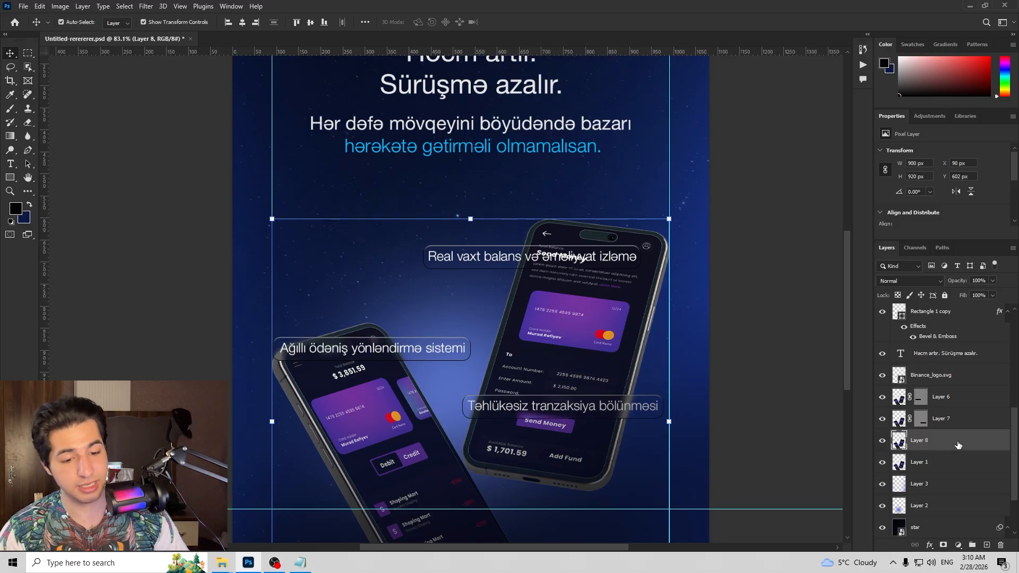
pyautogui.click(147, 7)
pyautogui.moveTo(234, 141)
pyautogui.click(301, 182)
pyautogui.moveTo(588, 151); pyautogui.dragTo(689, 194)
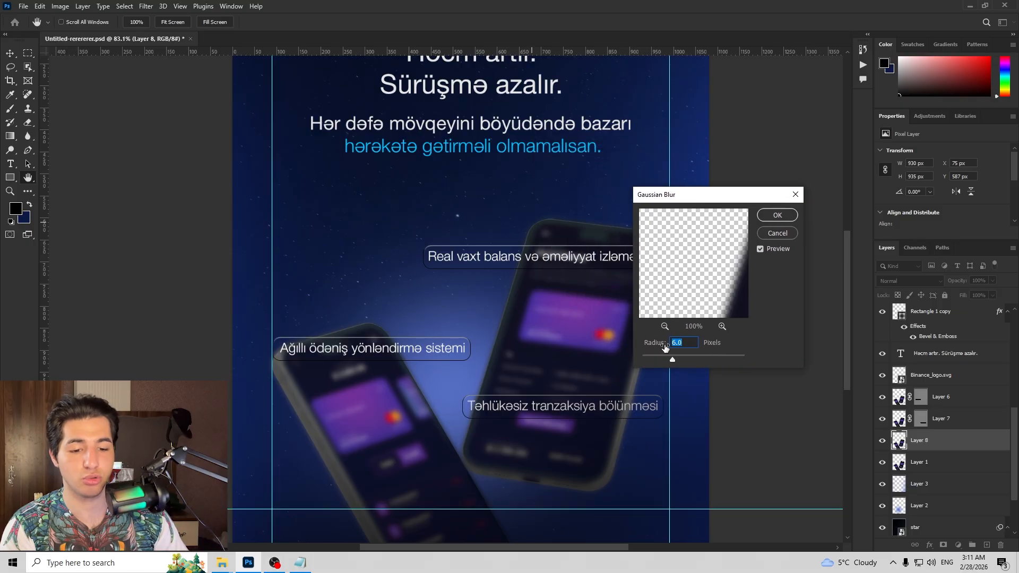
pyautogui.press('Return')
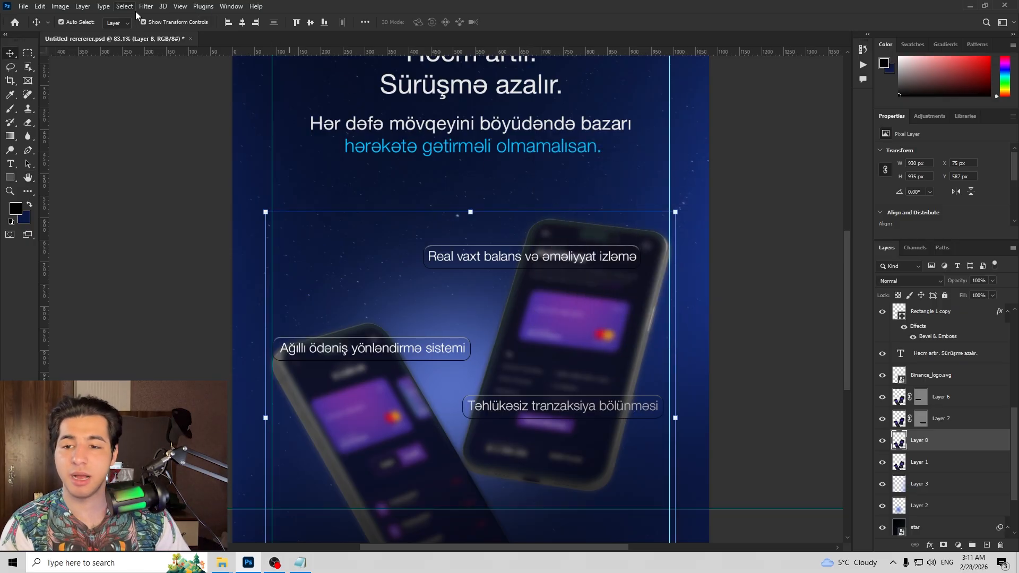
# Step: Add 3.44% uniform noise to the newly blurred phone copy
pyautogui.click(146, 6)
pyautogui.moveTo(193, 175)
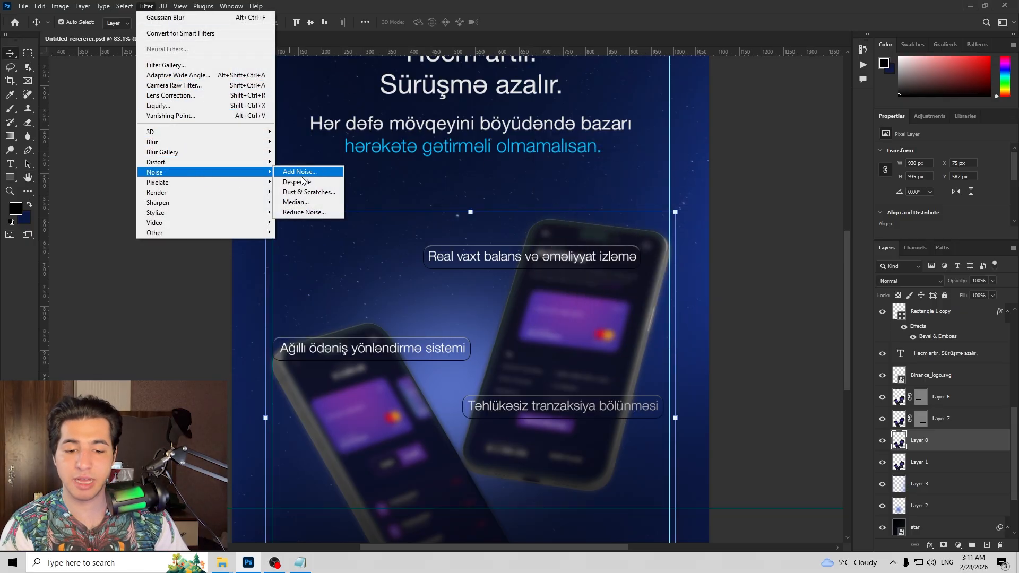
pyautogui.click(300, 172)
pyautogui.moveTo(505, 93); pyautogui.dragTo(796, 154)
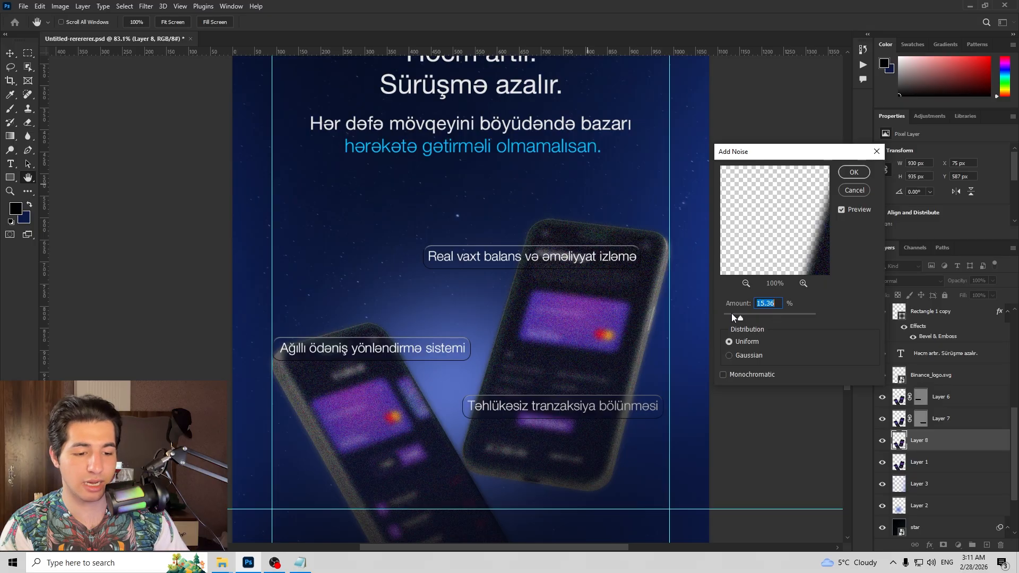
pyautogui.moveTo(726, 314); pyautogui.dragTo(726, 314)
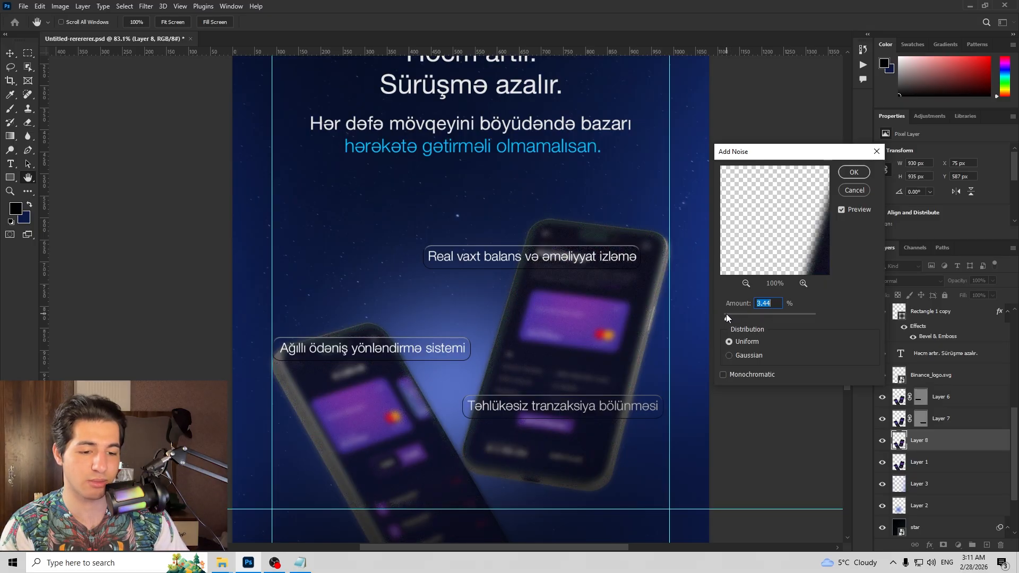
pyautogui.press('Return')
pyautogui.press('v')
pyautogui.click(732, 263)
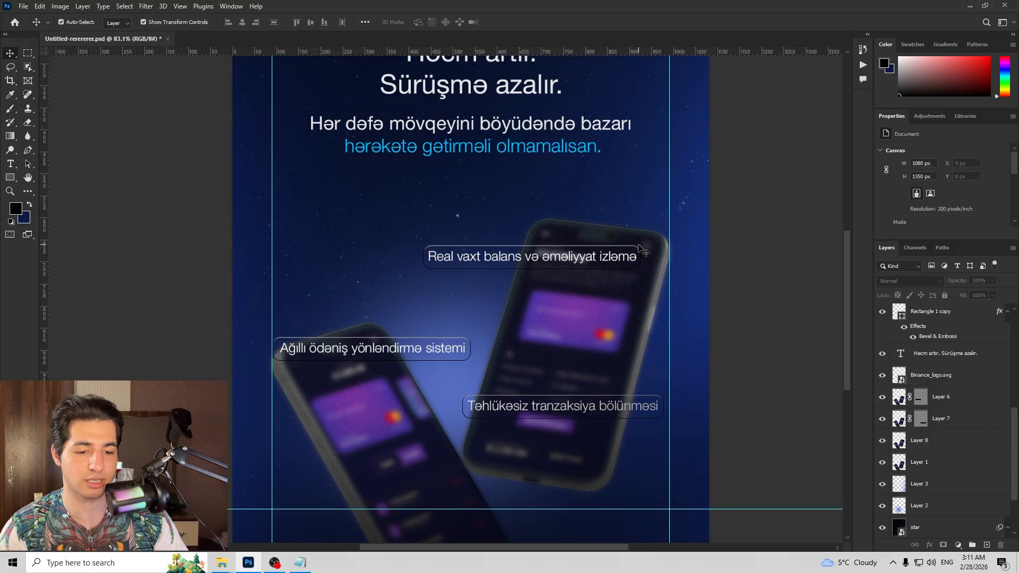
# Step: Shift the "Real vaxt balans və əməliyyat izləmə" label and its rectangle right to about X 478 px, inside the right margin guide
pyautogui.scroll(5, 599, 259)
pyautogui.click(601, 260)
pyautogui.scroll(4, 655, 274)
pyautogui.keyDown('shift'); pyautogui.click(637, 280); pyautogui.keyUp('shift')
pyautogui.scroll(-4, 623, 280)
pyautogui.moveTo(560, 263); pyautogui.dragTo(600, 259)
pyautogui.scroll(-8, 587, 255)
# Step: Reorder the "Real vaxt balans və əməliyyat izləmə" text and its rectangle in the layer stack to just above the Binance logo layer
pyautogui.hotkey('ctrl', 'shift', '[')
pyautogui.hotkey('ctrl', 'shift', ']')
pyautogui.hotkey('ctrl', 'shift', '[')
pyautogui.hotkey('ctrl', ']')
pyautogui.hotkey('ctrl', ']')
pyautogui.hotkey('ctrl', ']')
pyautogui.hotkey('ctrl', ']')
pyautogui.hotkey('ctrl', ']')
pyautogui.hotkey('ctrl', ']')
pyautogui.hotkey('ctrl', ']')
pyautogui.hotkey('ctrl', ']')
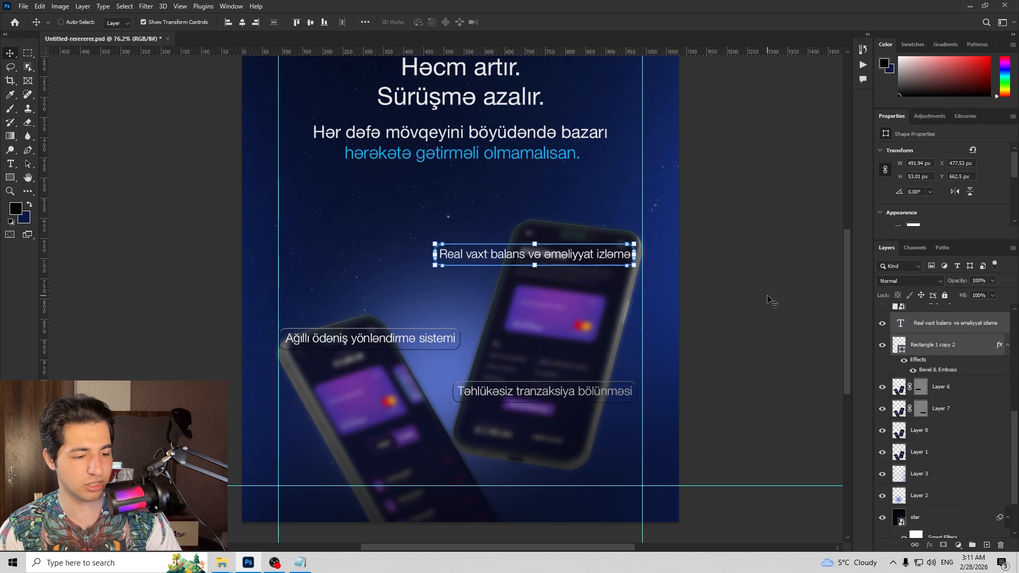
pyautogui.hotkey('ctrl', ']')
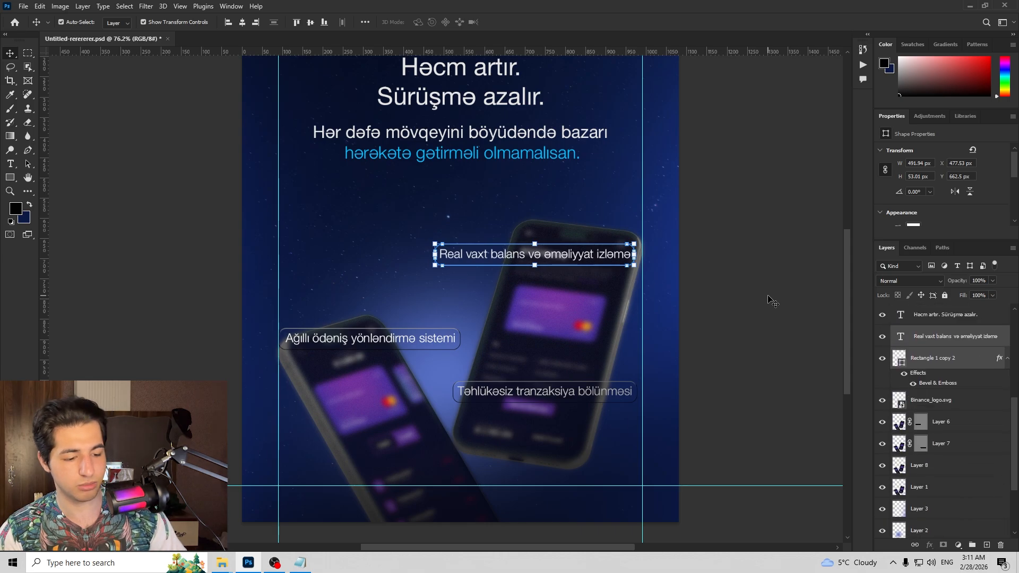
pyautogui.click(705, 266)
# Step: Mask the noisy blurred phone layer to the shape of the rectangle behind the "Real vaxt balans və əməliyyat izləmə" label
pyautogui.click(599, 315)
pyautogui.click(749, 353)
pyautogui.moveTo(554, 315)
pyautogui.mouseDown()
pyautogui.moveTo(529, 318)
pyautogui.moveTo(567, 326)
pyautogui.mouseUp()
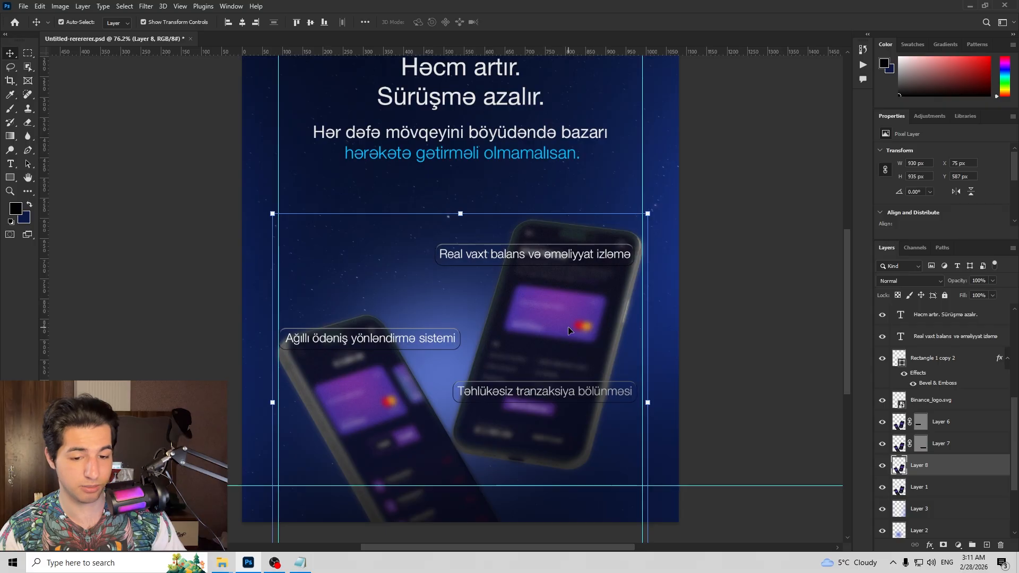
pyautogui.click(632, 253)
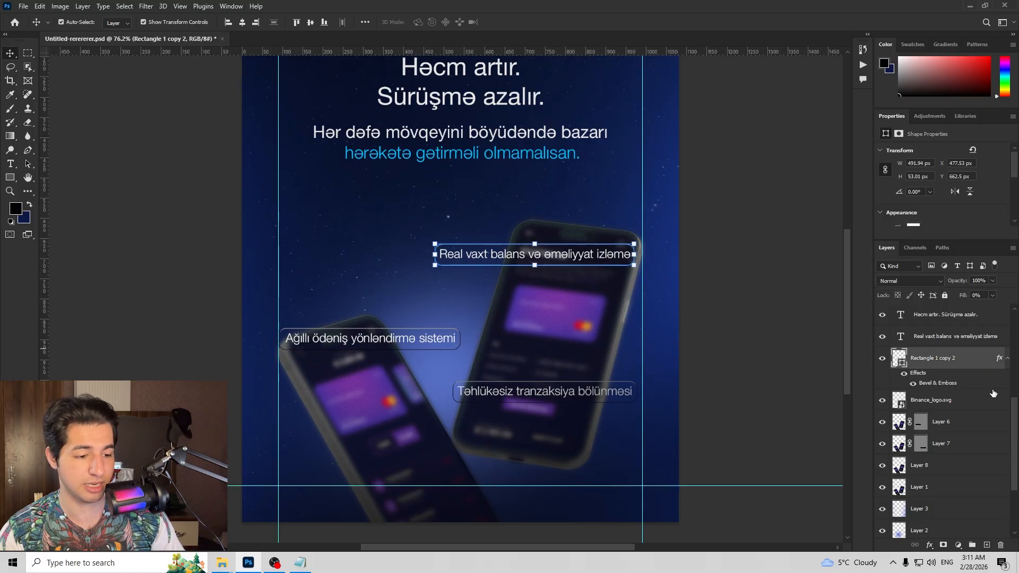
pyautogui.moveTo(901, 362); pyautogui.dragTo(899, 465)
pyautogui.keyDown('ctrl'); pyautogui.click(760, 318); pyautogui.keyUp('ctrl')
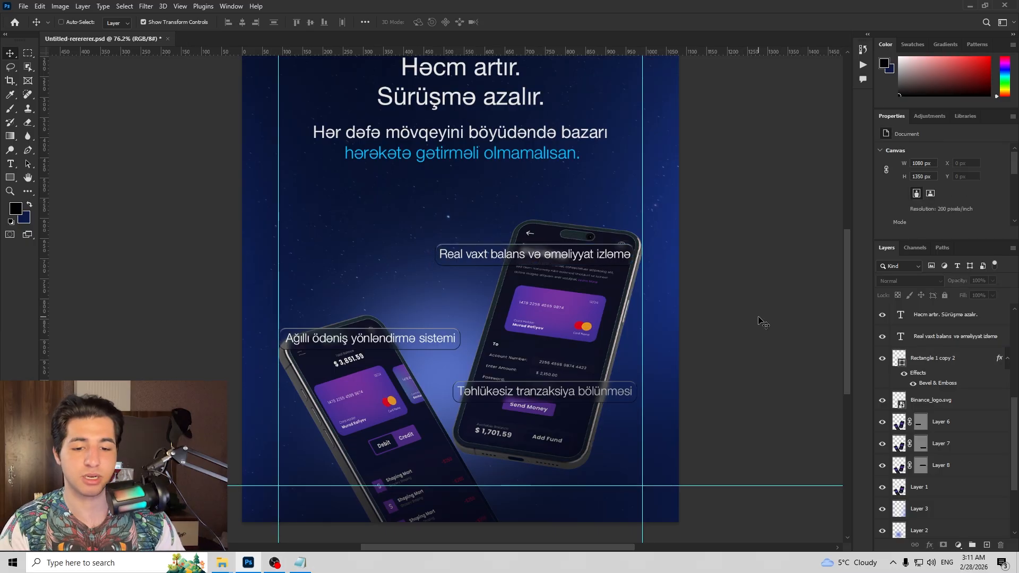
# Step: Examine the whole poster and its frosted-glass labels, up close and from afar, with the guides hidden and shown
pyautogui.scroll(-1, 760, 322)
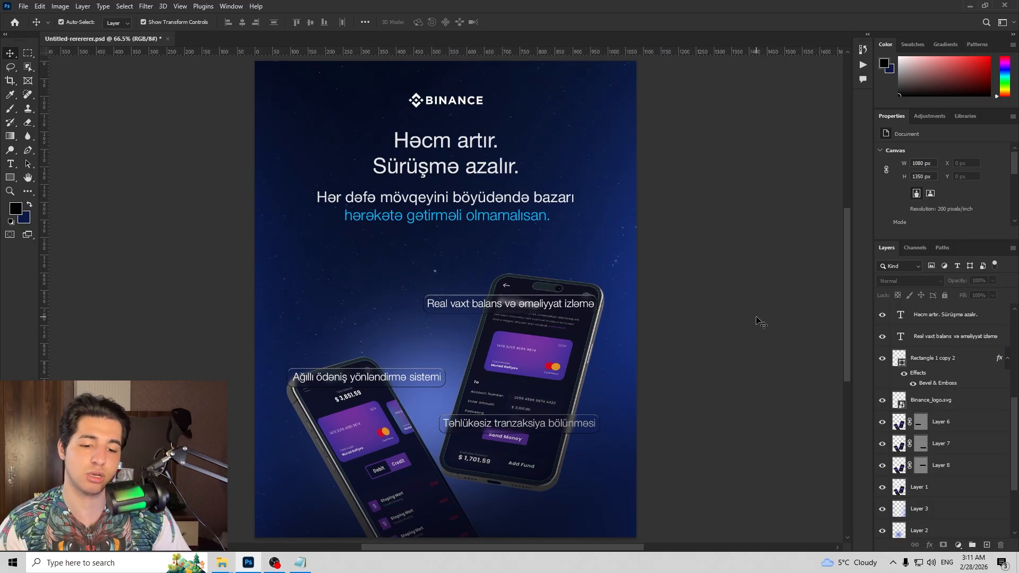
pyautogui.scroll(8, 484, 311)
pyautogui.scroll(-8, 435, 307)
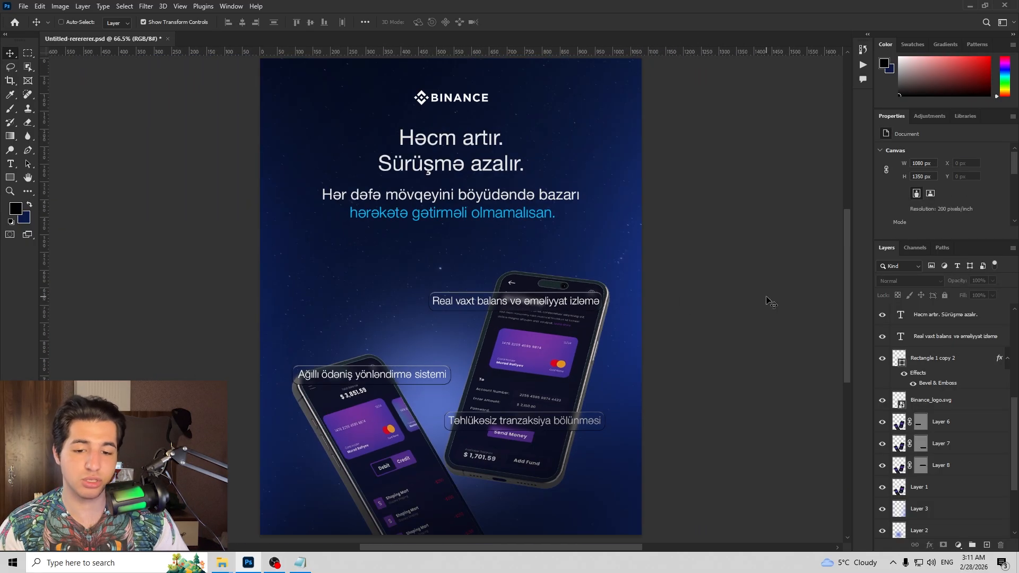
pyautogui.hotkey('ctrl', ';')
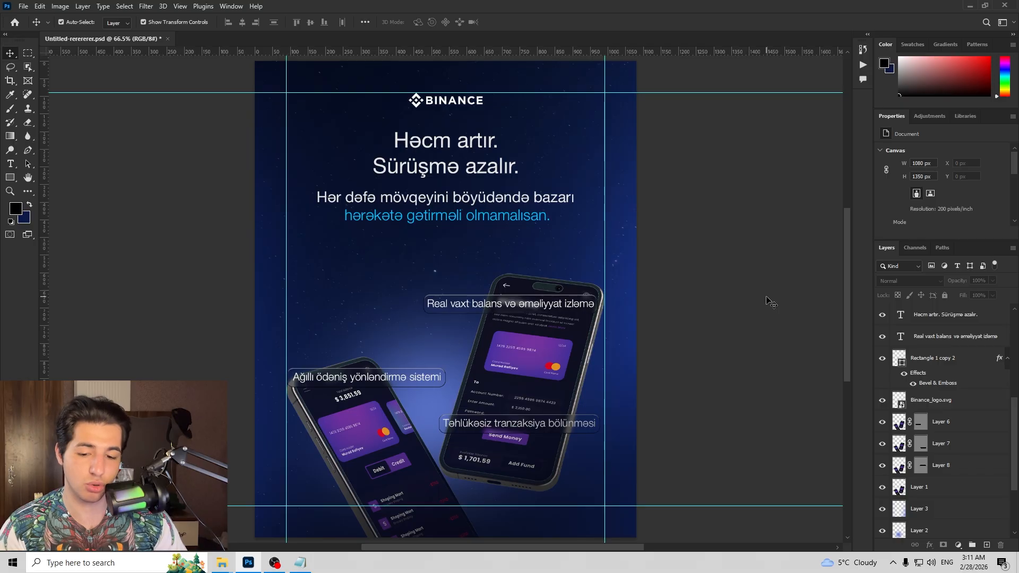
pyautogui.moveTo(615, 289); pyautogui.dragTo(612, 235)
pyautogui.scroll(-4, 610, 290)
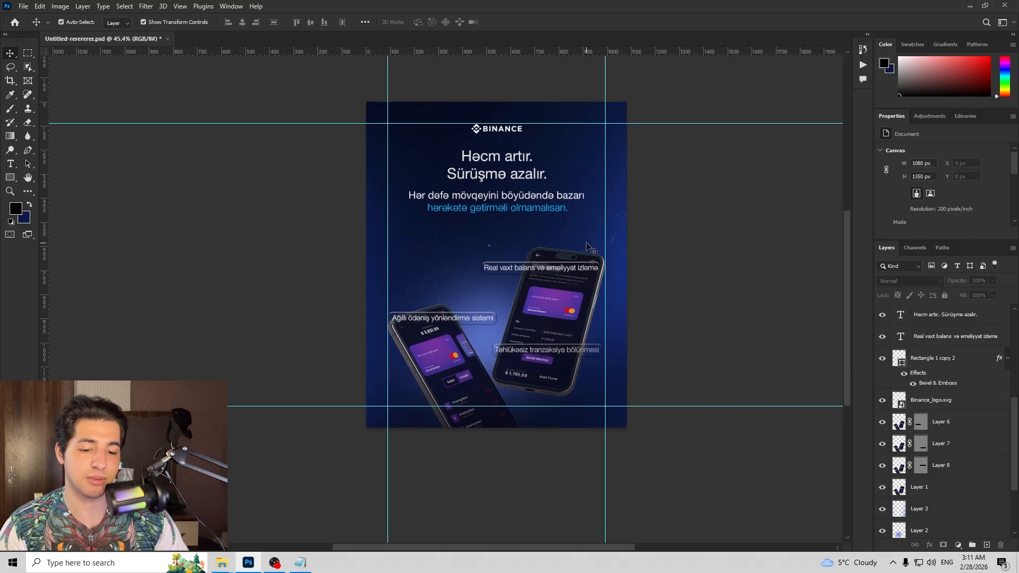
pyautogui.scroll(3, 580, 239)
pyautogui.hotkey('ctrl', ';')
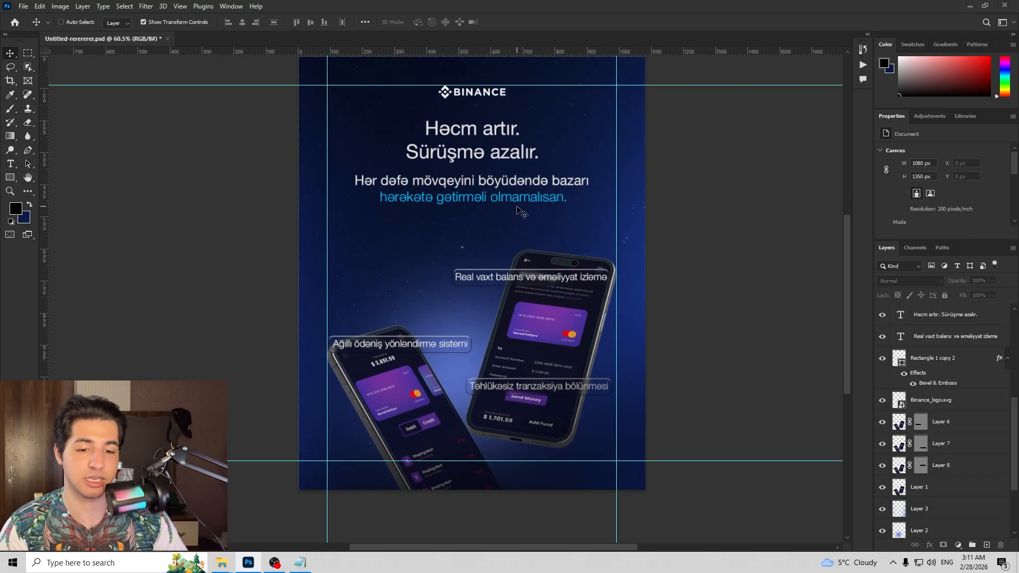
pyautogui.hotkey('ctrl', ';')
pyautogui.scroll(5, 560, 189)
pyautogui.click(569, 189)
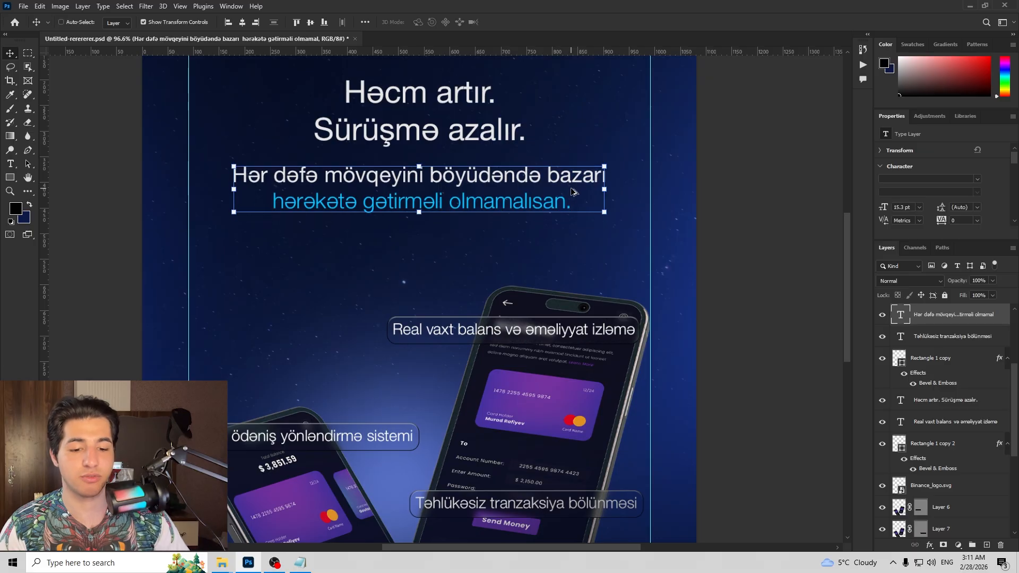
# Step: Create a new empty layer at the top of the stack and sample the headline's light blue text color for the Brush
pyautogui.scroll(-3, 583, 195)
pyautogui.click(757, 276)
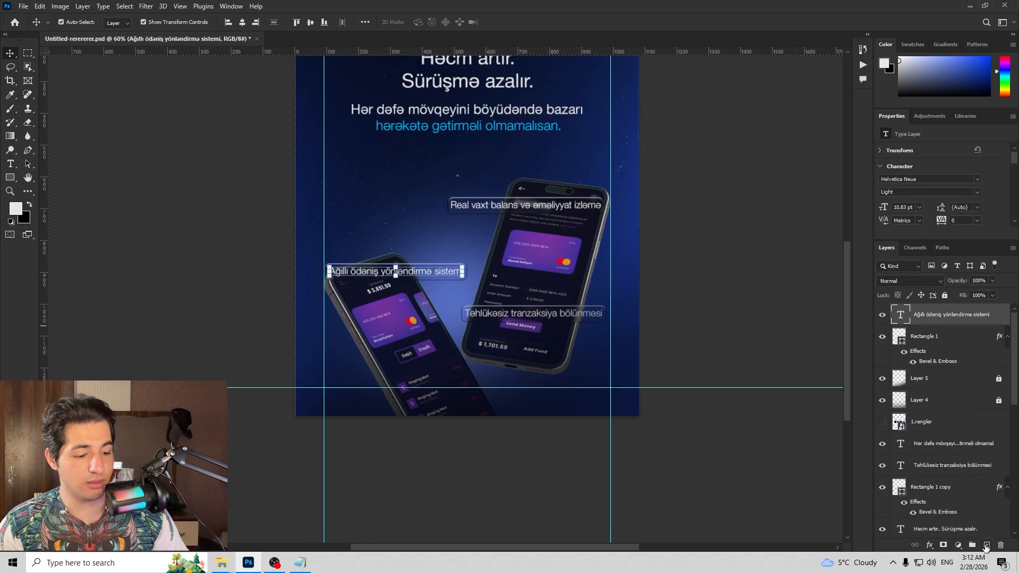
pyautogui.click(987, 545)
pyautogui.scroll(5, 503, 132)
pyautogui.press('b')
pyautogui.scroll(7, 473, 137)
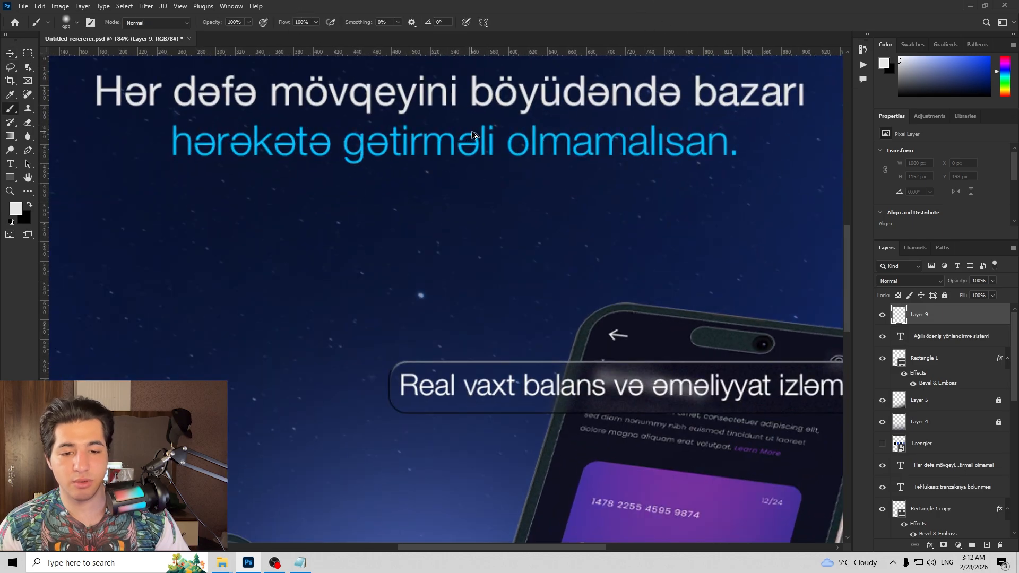
pyautogui.scroll(5, 474, 136)
pyautogui.keyDown('alt'); pyautogui.click(501, 141); pyautogui.keyUp('alt')
# Step: Paint a soft light blue glow along the poster's bottom and right edges with a large soft brush
pyautogui.scroll(-12, 503, 139)
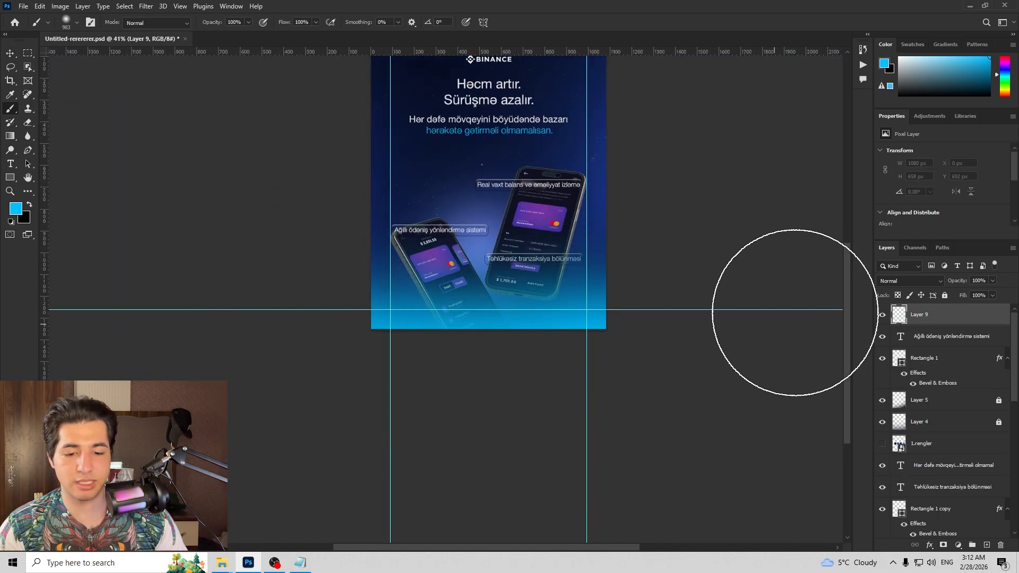
pyautogui.moveTo(673, 190); pyautogui.dragTo(670, 256)
pyautogui.scroll(2, 554, 258)
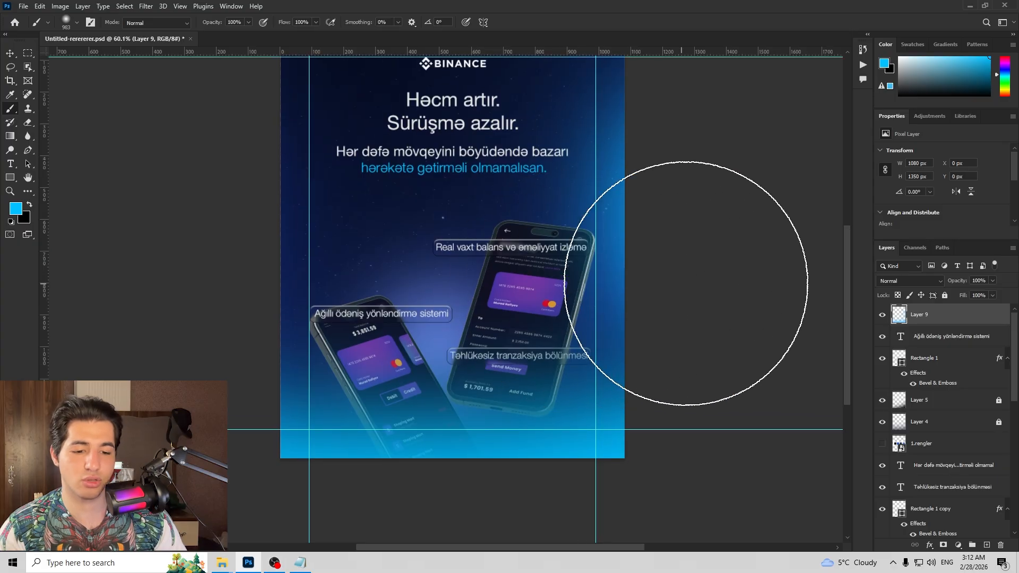
# Step: Set the light blue glow layer's blend mode to Screen and its opacity to 15%
pyautogui.click(905, 283)
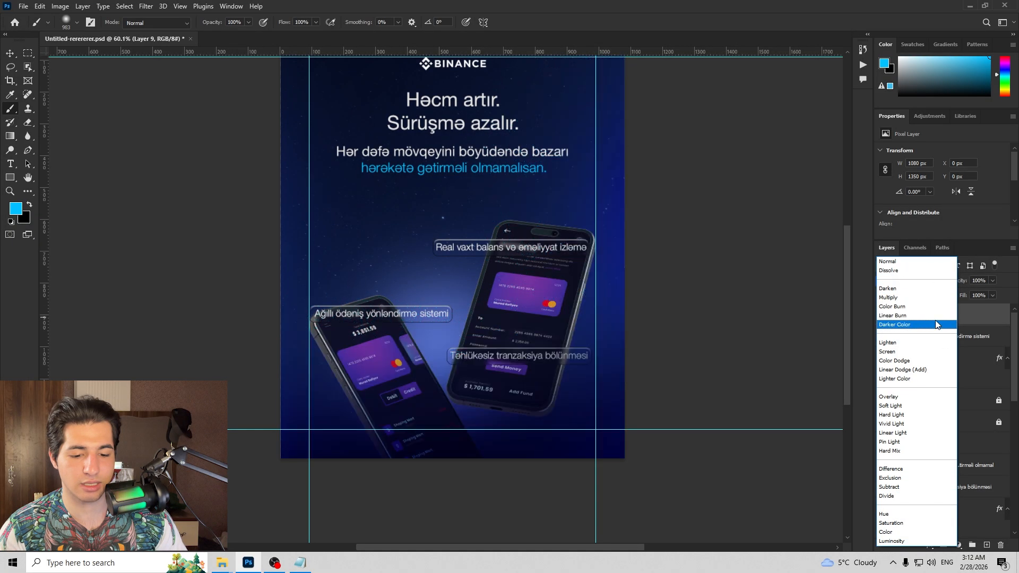
pyautogui.click(934, 351)
pyautogui.press('v')
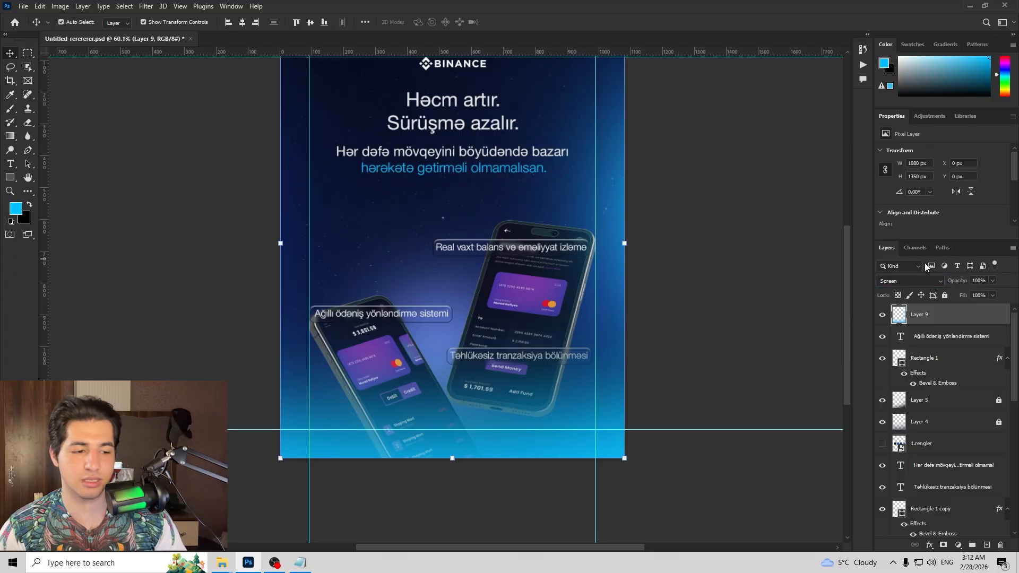
pyautogui.press('1')
pyautogui.press('5')
pyautogui.click(774, 244)
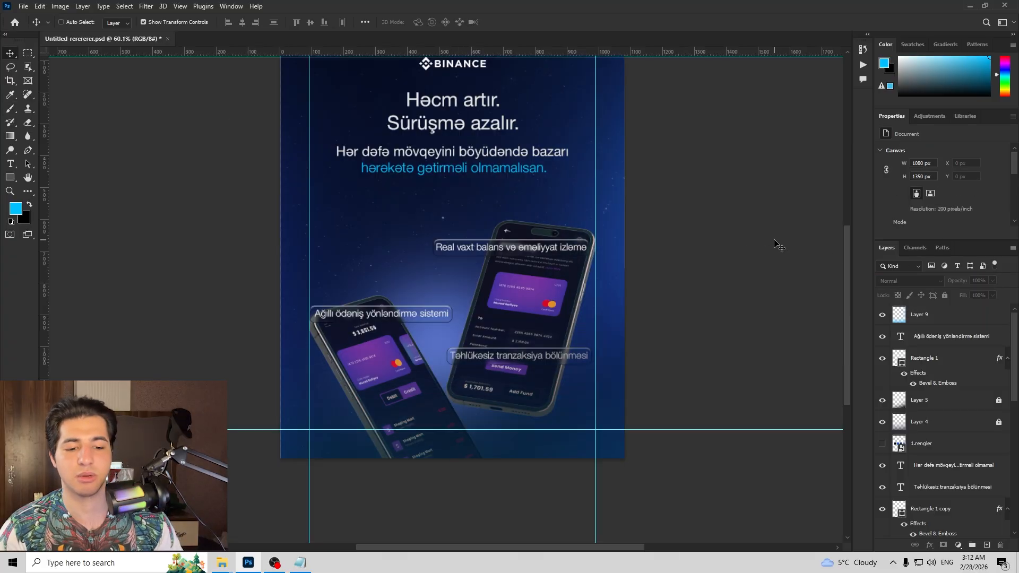
# Step: Stamp all visible layers into a new layer on top and open it in the Camera Raw Filter
pyautogui.hotkey('ctrl', '0')
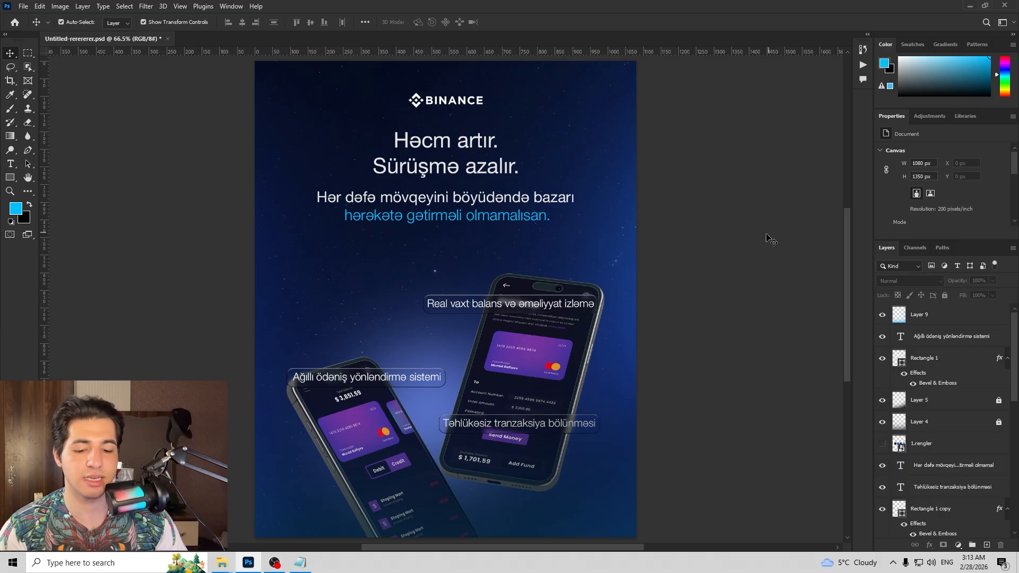
pyautogui.scroll(6, 563, 386)
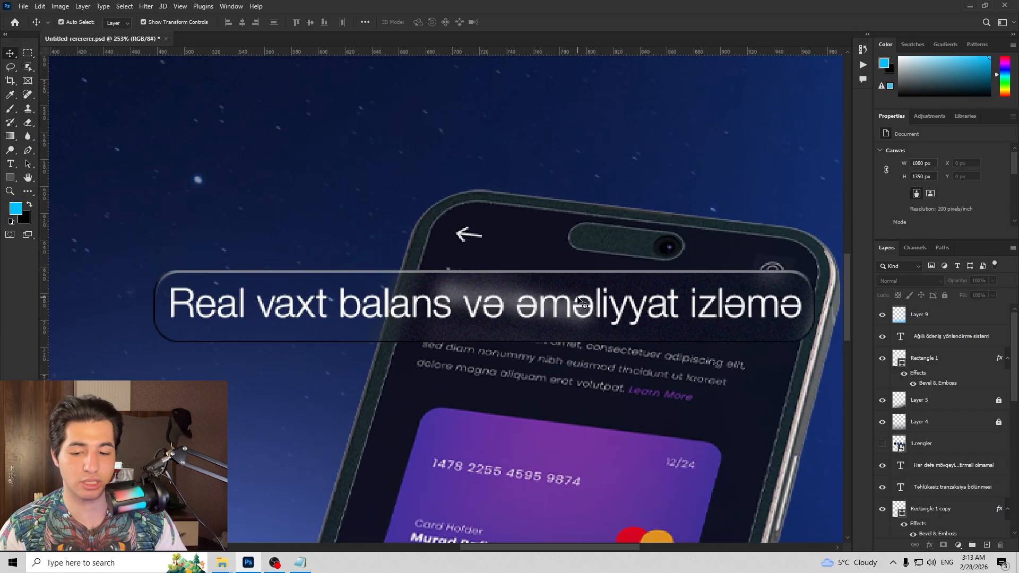
pyautogui.hotkey('ctrl', '0')
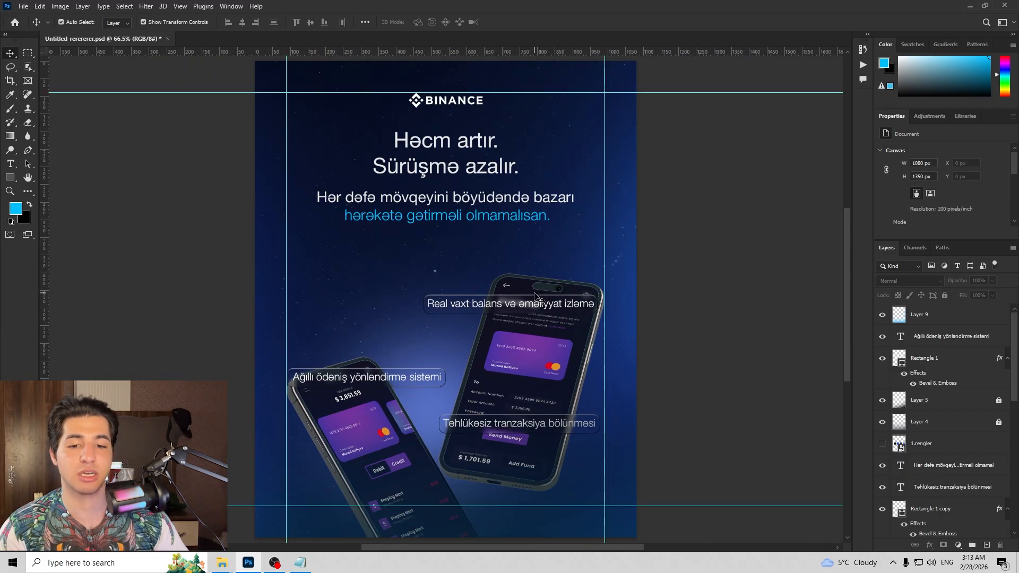
pyautogui.hotkey('ctrl', ';')
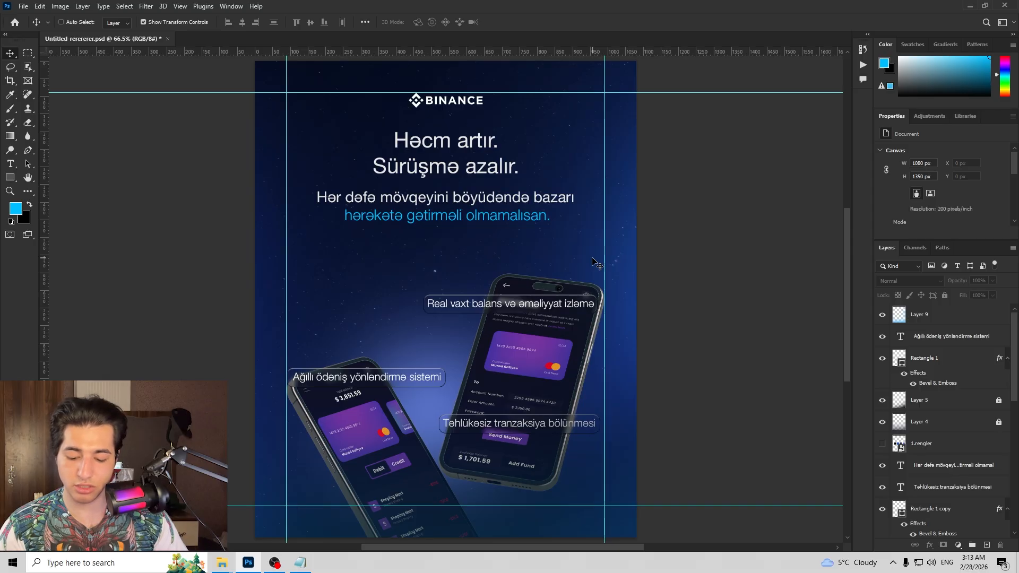
pyautogui.hotkey('ctrl', 'alt', 'shift', 'e')
pyautogui.click(733, 235)
pyautogui.hotkey('ctrl', 'z')
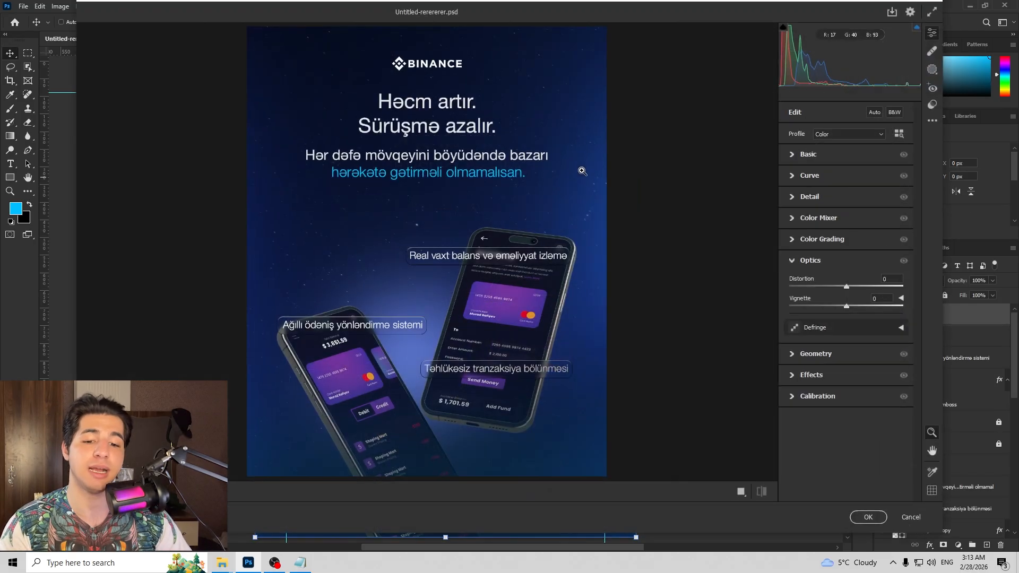
# Step: Set Exposure to +0.25, Contrast to +13, Highlights to +1, Whites to +35 and Vibrance to -2 for the merged poster
pyautogui.click(823, 154)
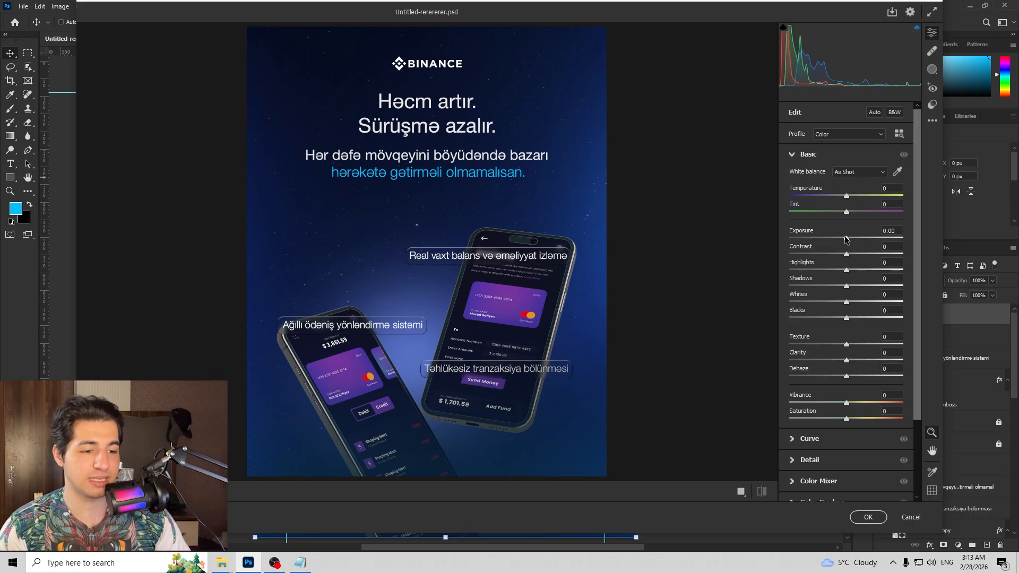
pyautogui.moveTo(846, 238)
pyautogui.mouseDown()
pyautogui.moveTo(865, 253)
pyautogui.moveTo(853, 255)
pyautogui.mouseUp()
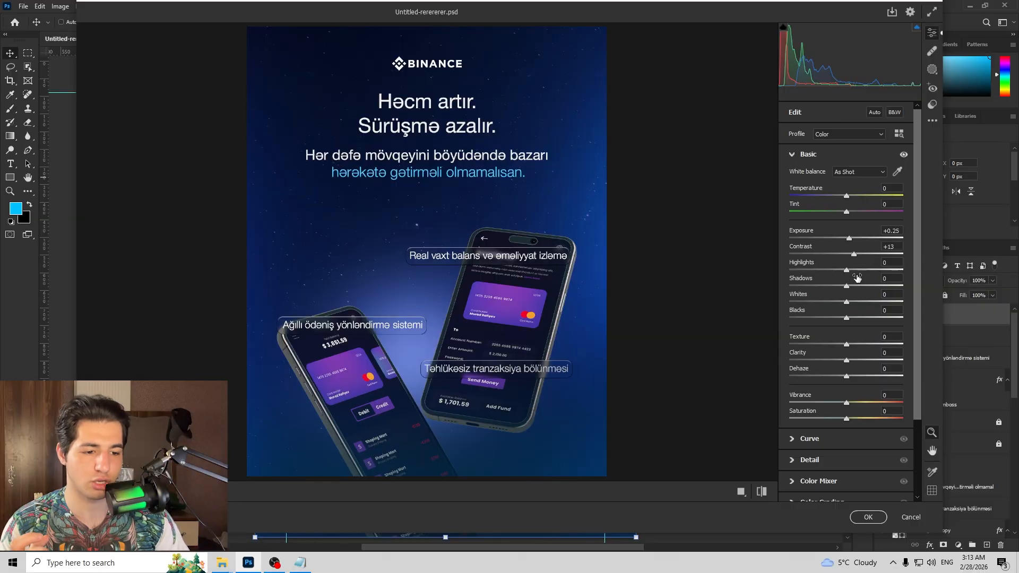
pyautogui.moveTo(846, 272); pyautogui.dragTo(864, 301)
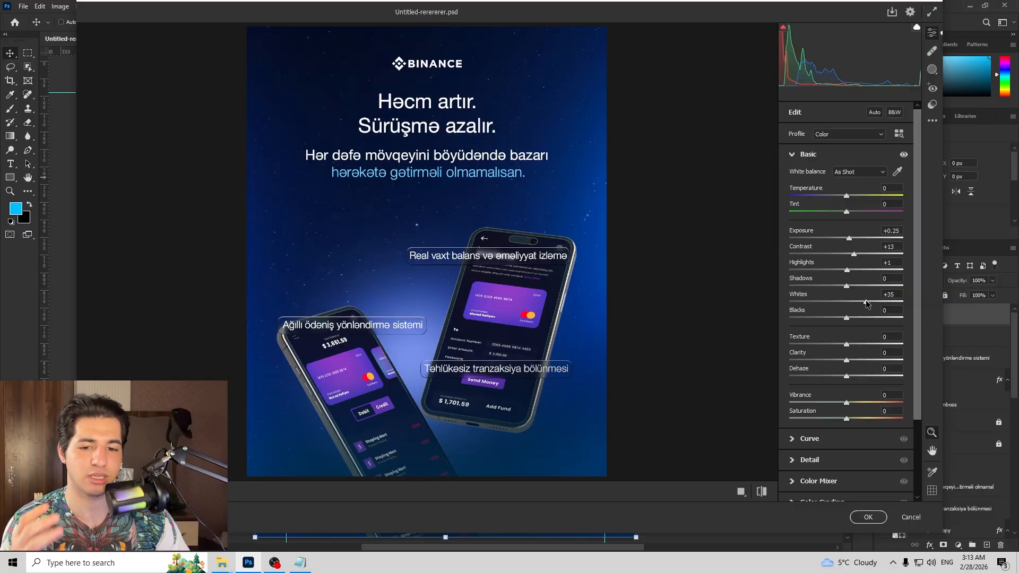
pyautogui.moveTo(847, 404); pyautogui.dragTo(846, 403)
# Step: Darken the poster's edges with a negative vignette effect and apply the Camera Raw adjustments
pyautogui.scroll(-3, 841, 392)
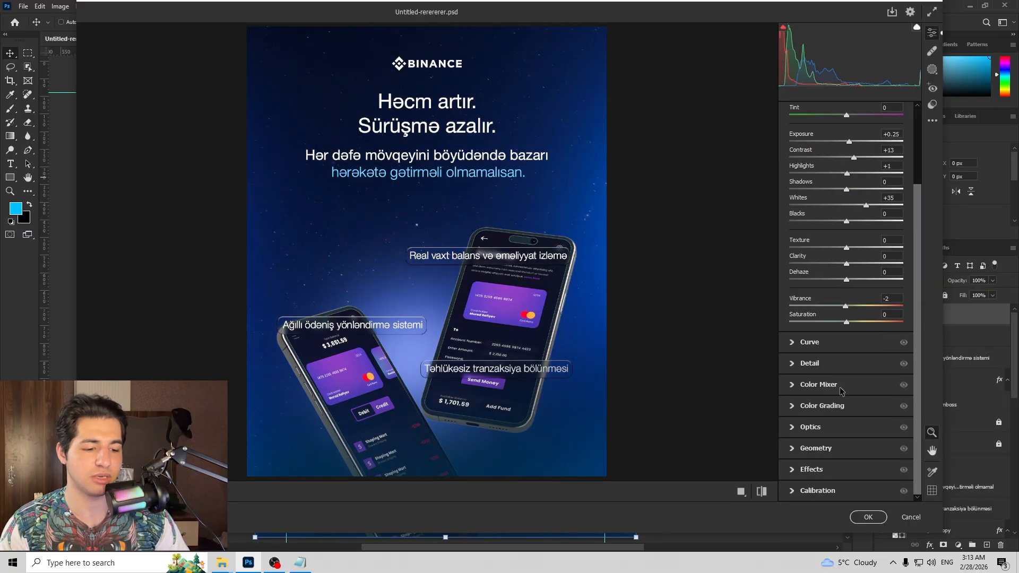
pyautogui.click(821, 471)
pyautogui.moveTo(845, 350); pyautogui.dragTo(819, 359)
pyautogui.press('Return')
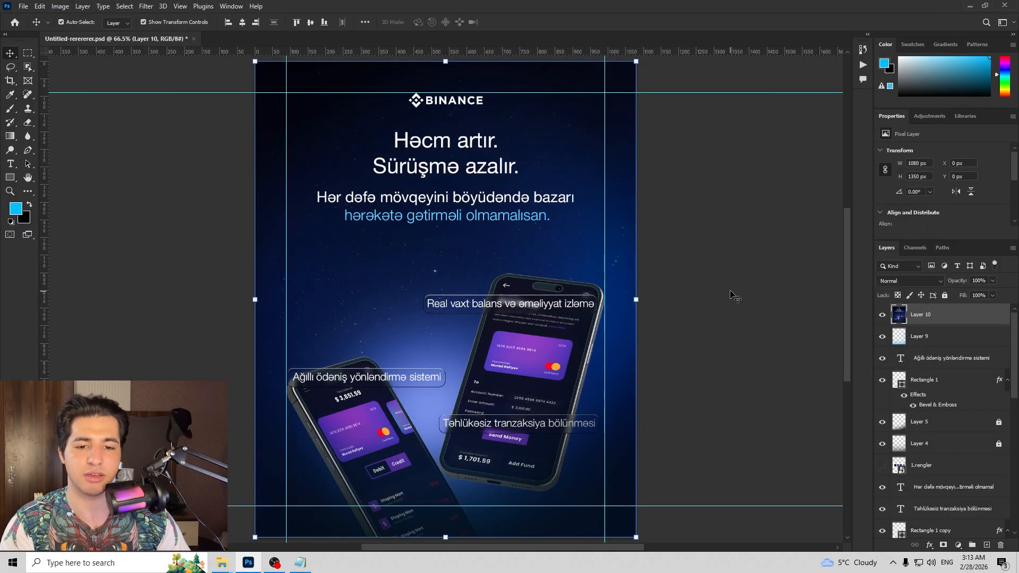
# Step: Examine the color-graded poster up close and fitted to the view in full-screen mode without guides
pyautogui.scroll(3, 601, 241)
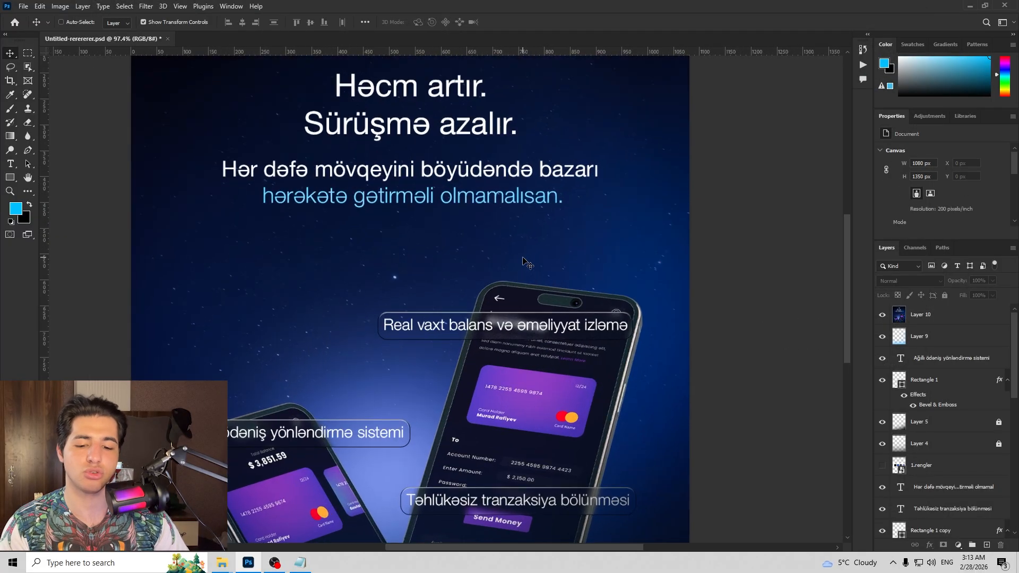
pyautogui.moveTo(602, 242); pyautogui.dragTo(619, 212)
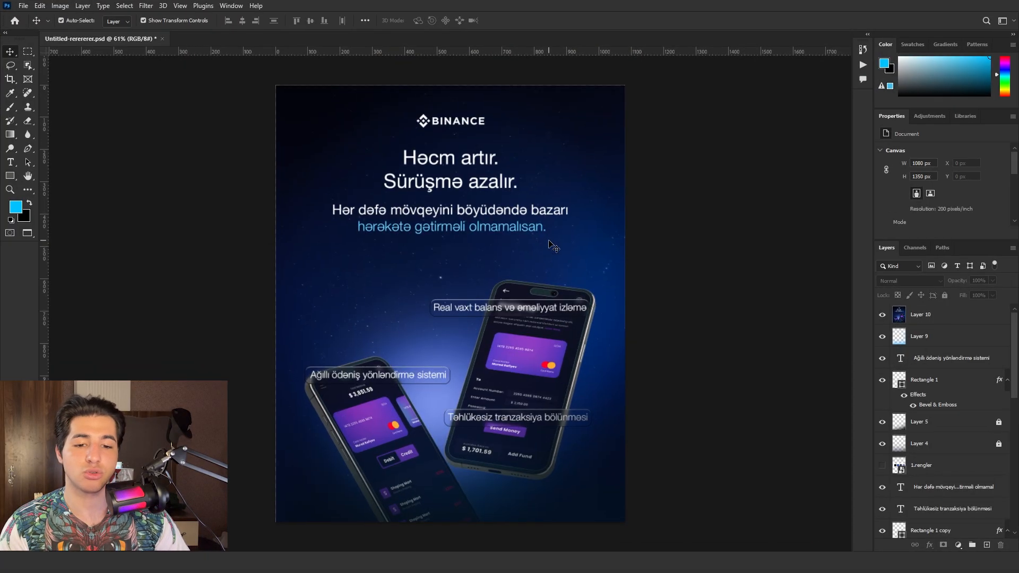
pyautogui.press('f')
pyautogui.press('f')
pyautogui.hotkey('ctrl', '0')
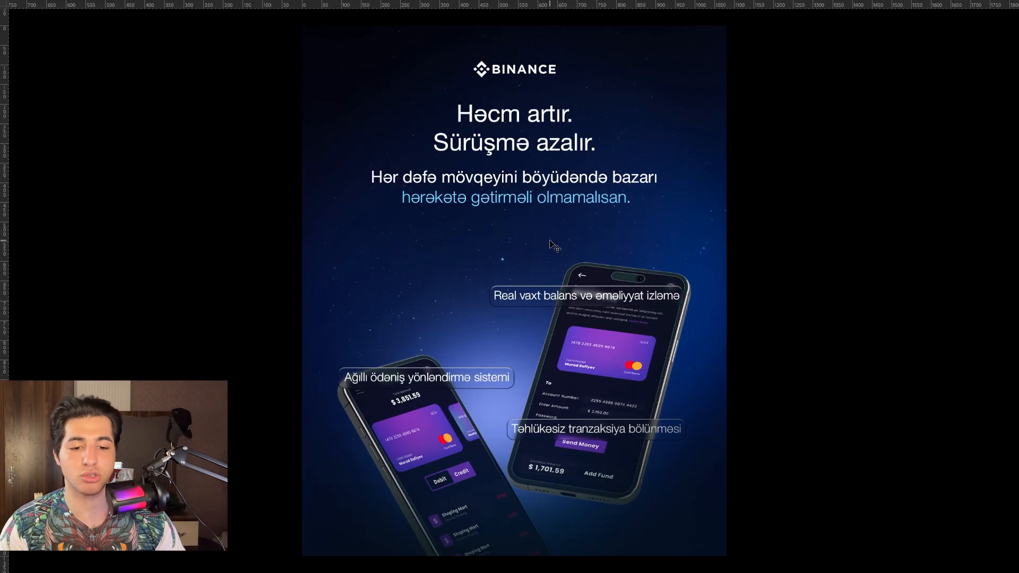